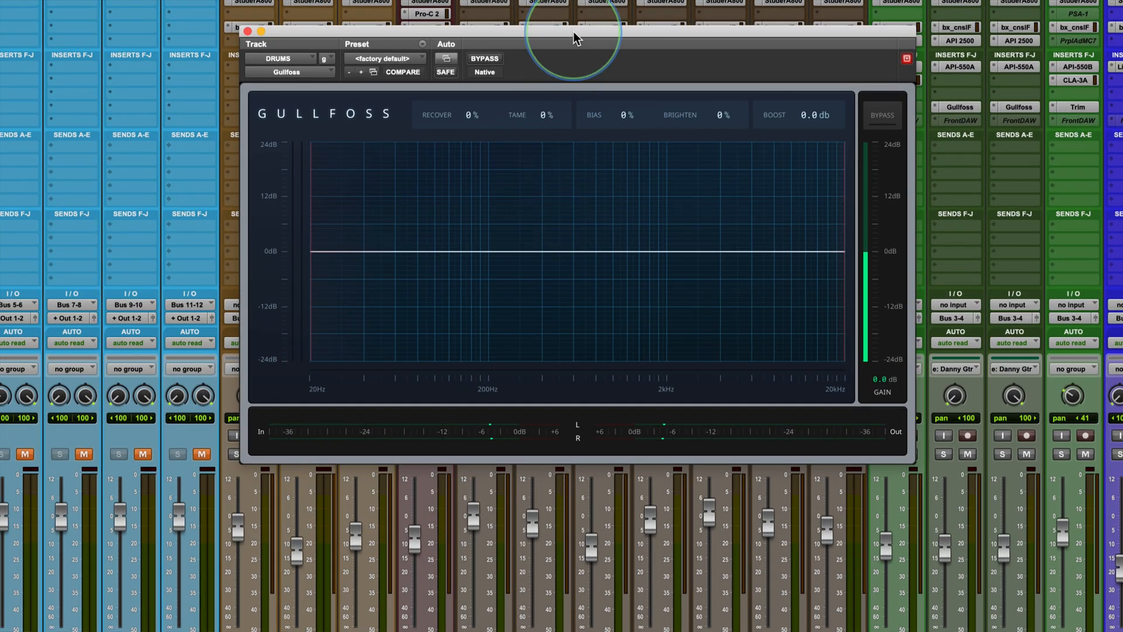
- Look over the Gullfoss controls on the DRUMS track: bypass, Tame, Bias, Brighten and Boost
{"action": "left_click_drag", "start_coordinate": [573, 32], "coordinate": [570, 44]}
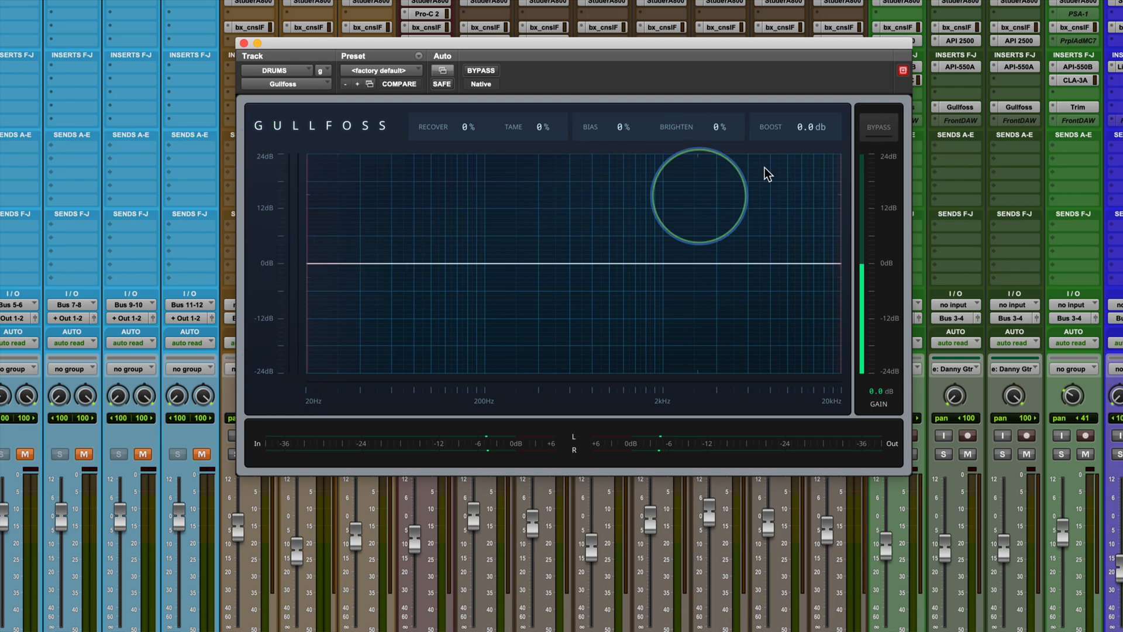
{"action": "left_click", "coordinate": [878, 130]}
{"action": "left_click", "coordinate": [876, 130]}
{"action": "left_click", "coordinate": [876, 131]}
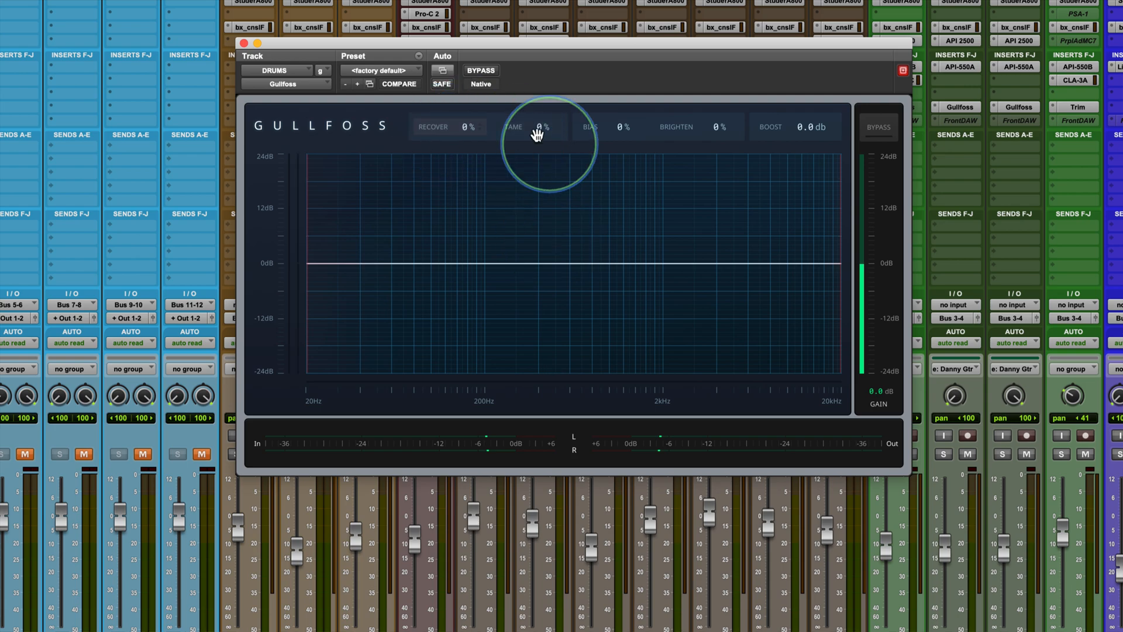
{"action": "left_click", "coordinate": [513, 134]}
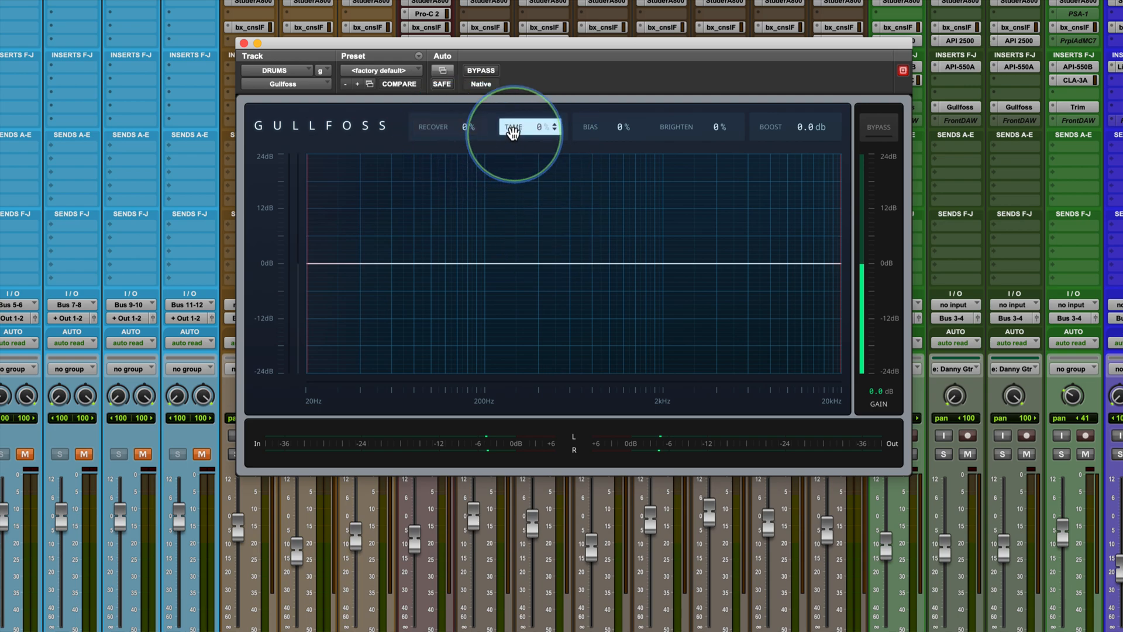
{"action": "left_click", "coordinate": [613, 137]}
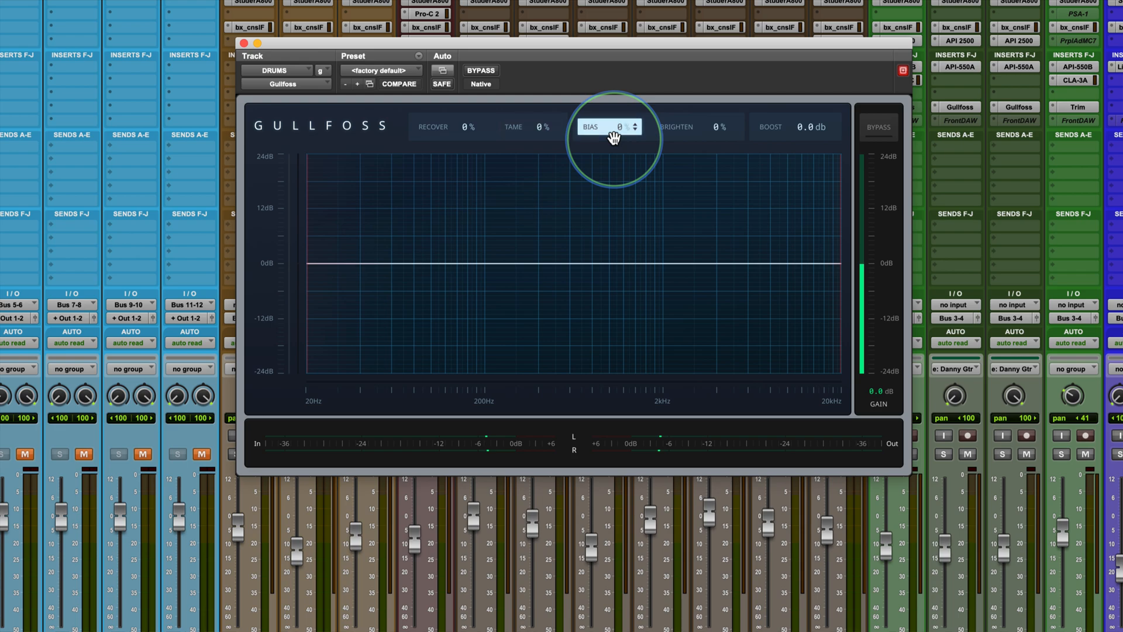
{"action": "left_click", "coordinate": [689, 129]}
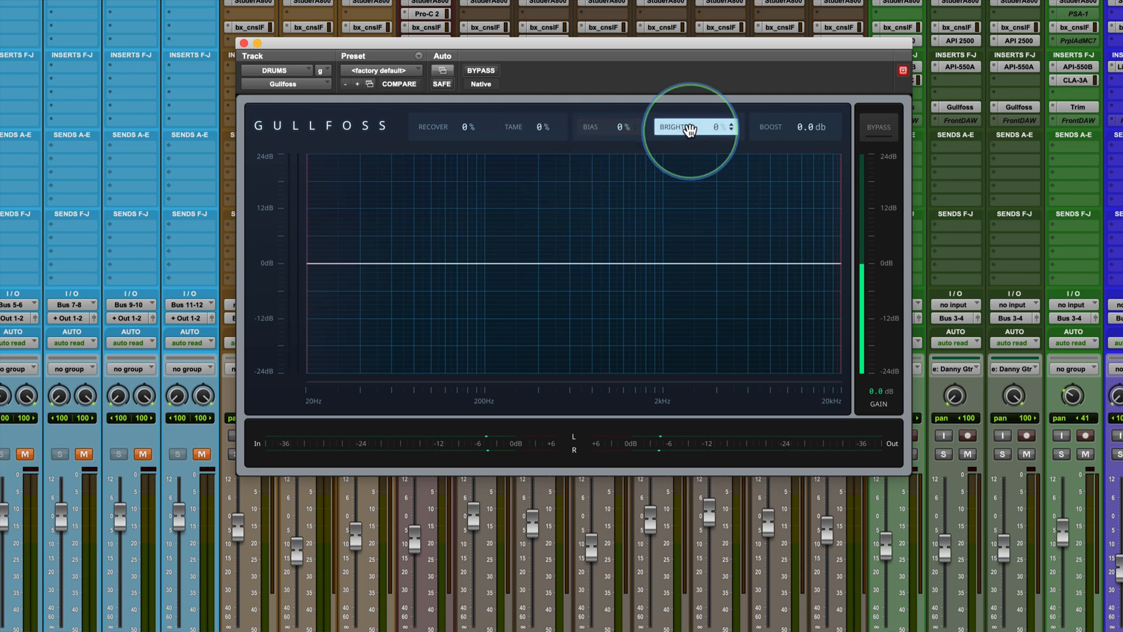
{"action": "left_click", "coordinate": [795, 127]}
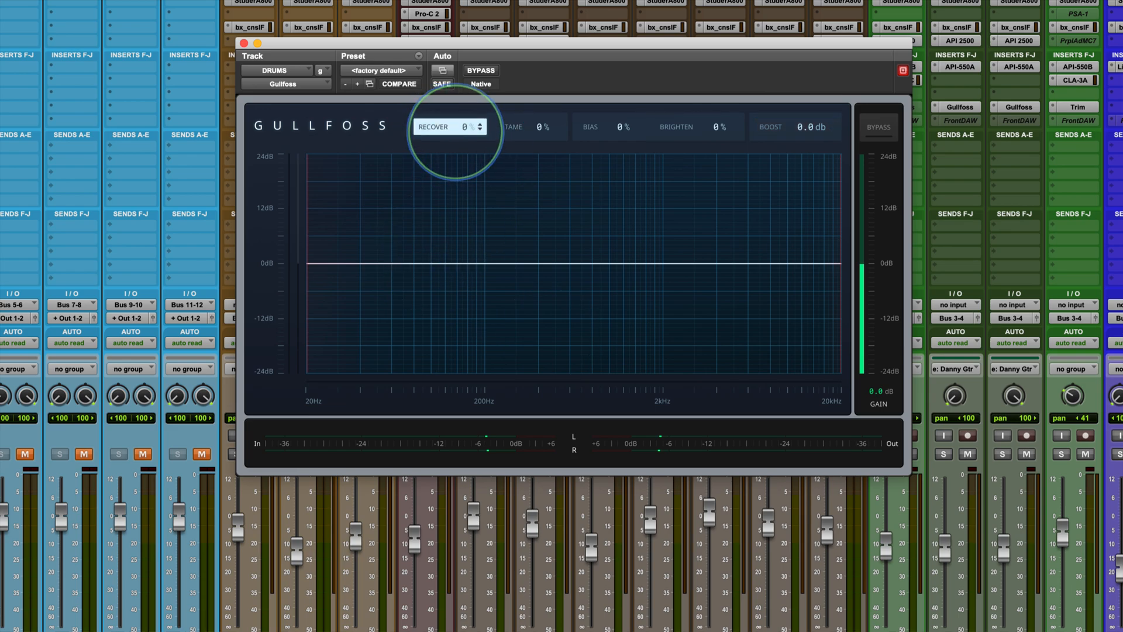
- Try Recover at 200 %, 49 % and 53 %, and return it to 0 %
{"action": "left_click_drag", "start_coordinate": [460, 133], "coordinate": [459, 150]}
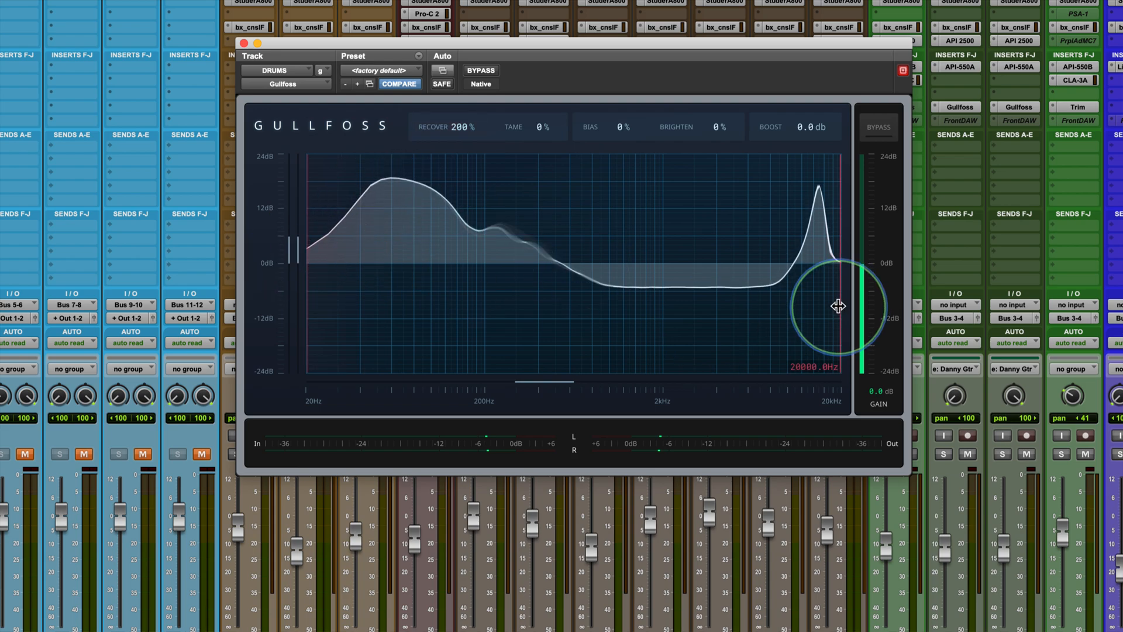
{"action": "left_click_drag", "start_coordinate": [454, 126], "coordinate": [461, 130]}
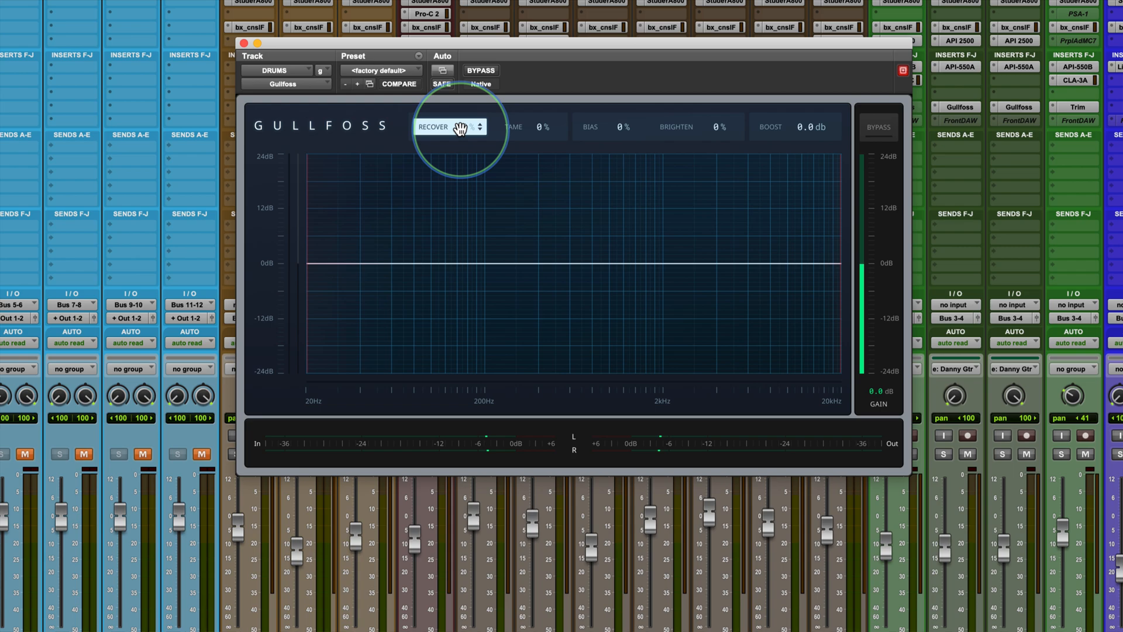
{"action": "left_click_drag", "start_coordinate": [461, 128], "coordinate": [461, 128]}
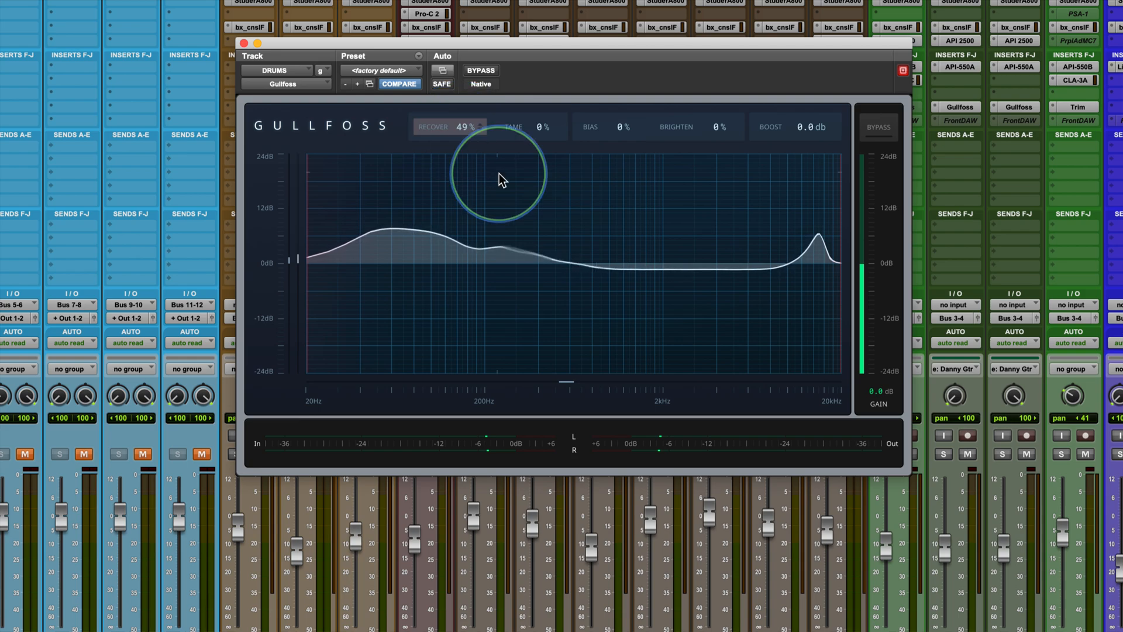
{"action": "left_click_drag", "start_coordinate": [452, 131], "coordinate": [453, 127]}
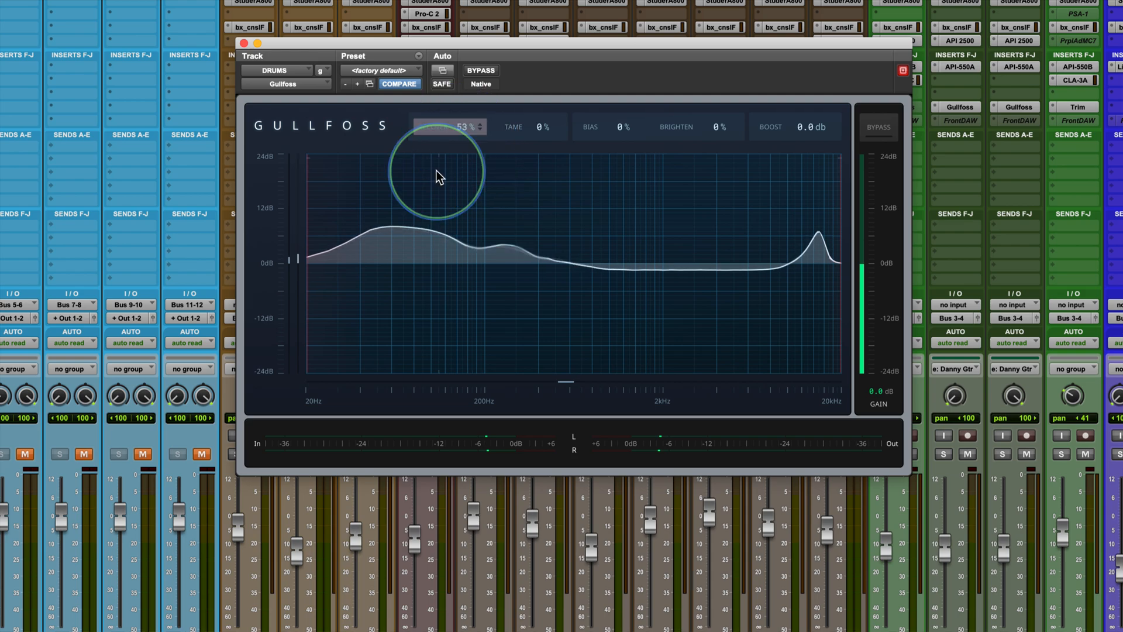
{"action": "left_click", "coordinate": [446, 127], "text": "alt"}
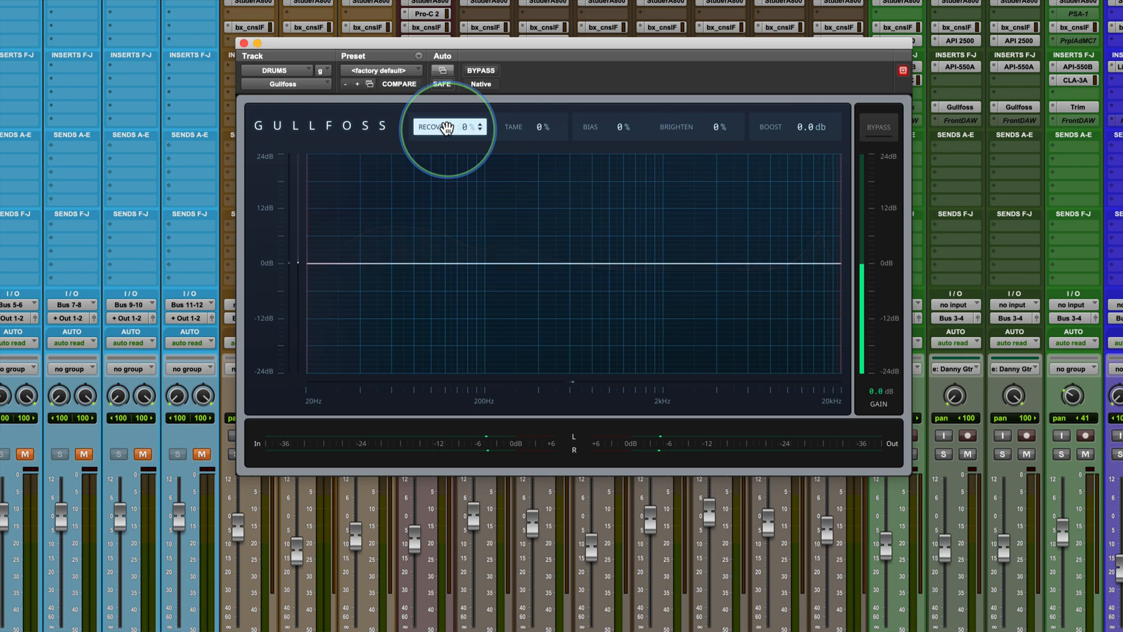
- Try Tame at 64 % and reset it to 0 %
{"action": "left_click_drag", "start_coordinate": [531, 128], "coordinate": [538, 127]}
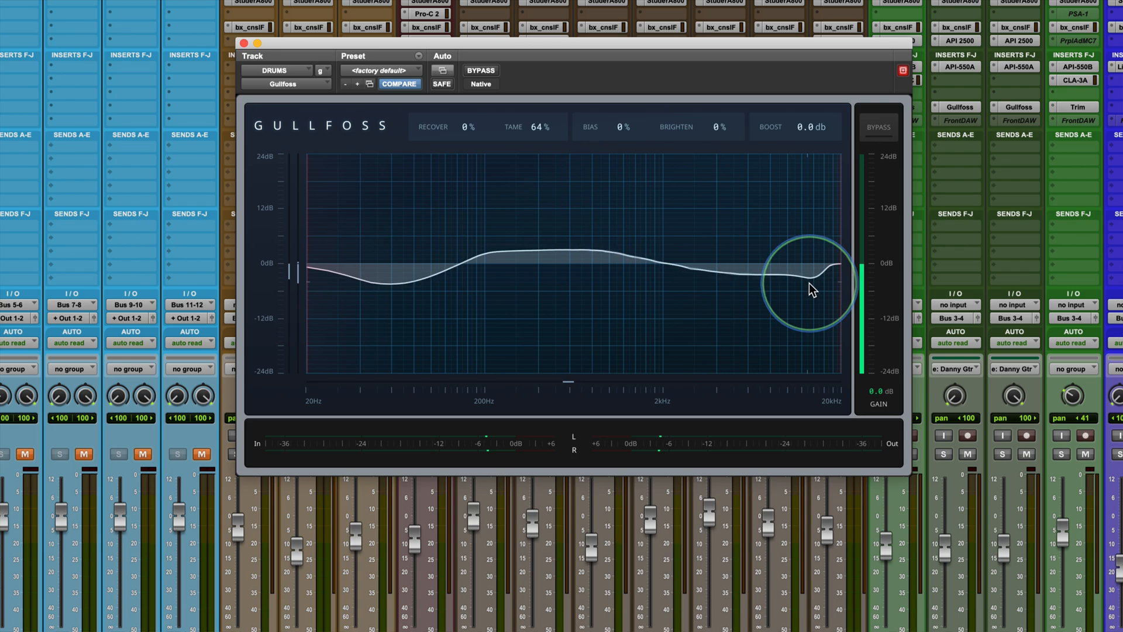
{"action": "left_click", "coordinate": [539, 131], "text": "alt"}
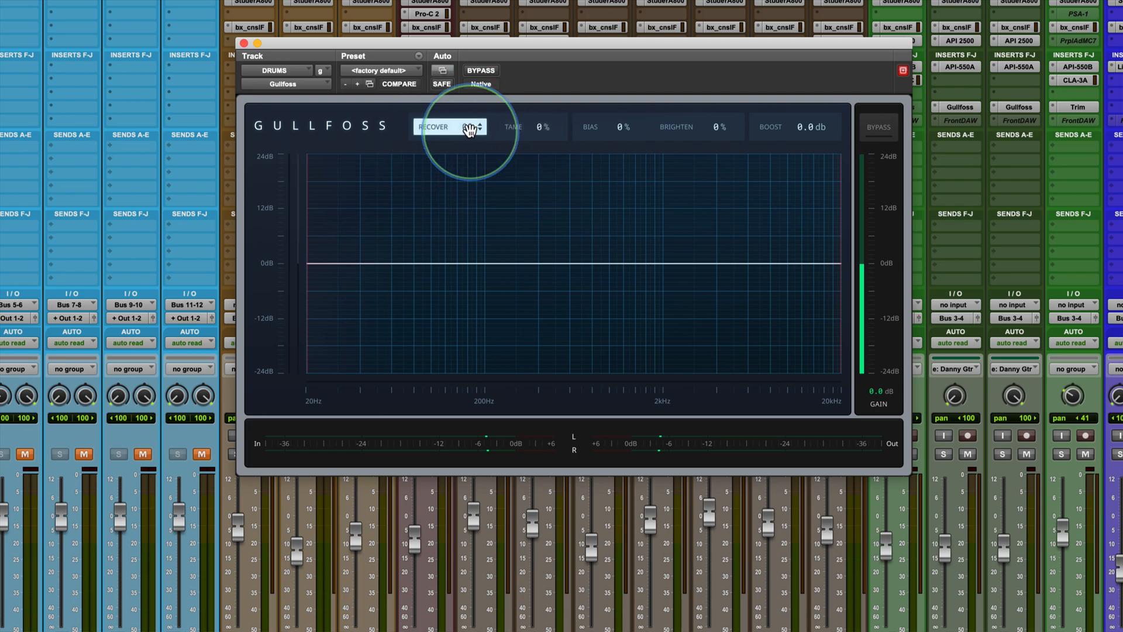
- Set both Recover and Tame to 19 %
{"action": "left_click_drag", "start_coordinate": [465, 130], "coordinate": [465, 129]}
{"action": "left_click_drag", "start_coordinate": [537, 132], "coordinate": [536, 129]}
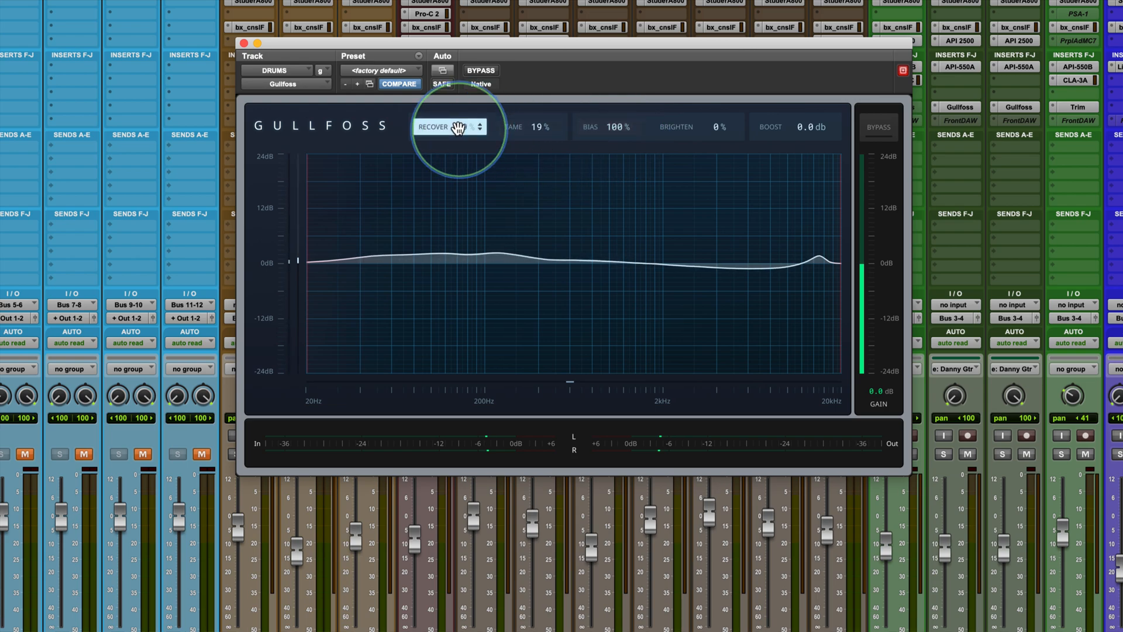
- Try Bias at -100 % and 100 %, and reset it to 0 %
{"action": "left_click_drag", "start_coordinate": [616, 127], "coordinate": [615, 207]}
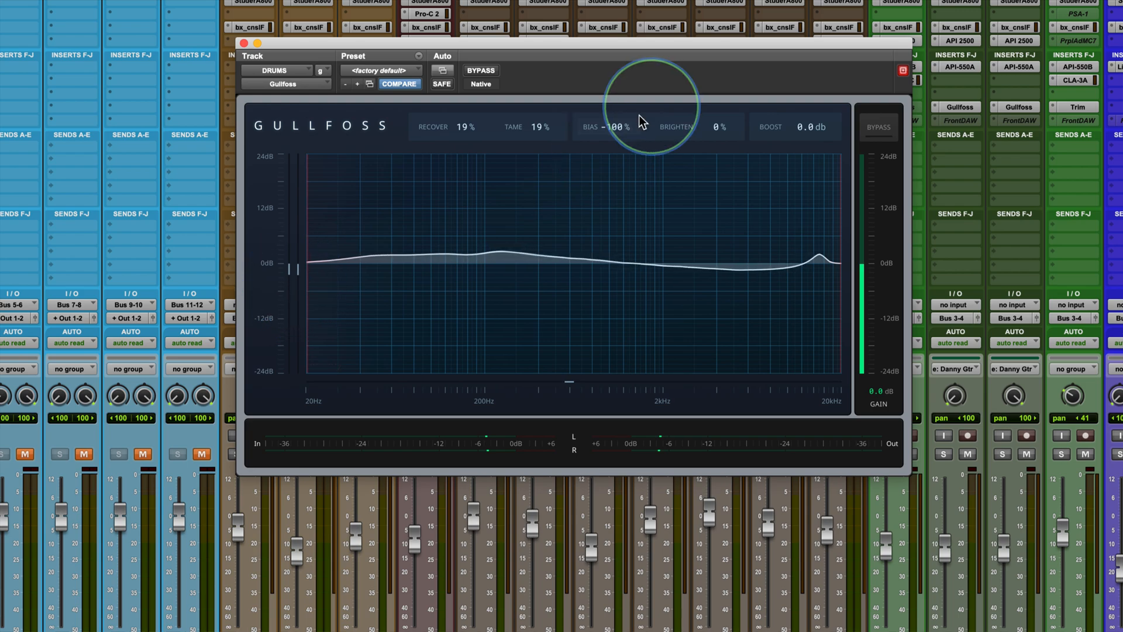
{"action": "left_click_drag", "start_coordinate": [614, 131], "coordinate": [614, 103]}
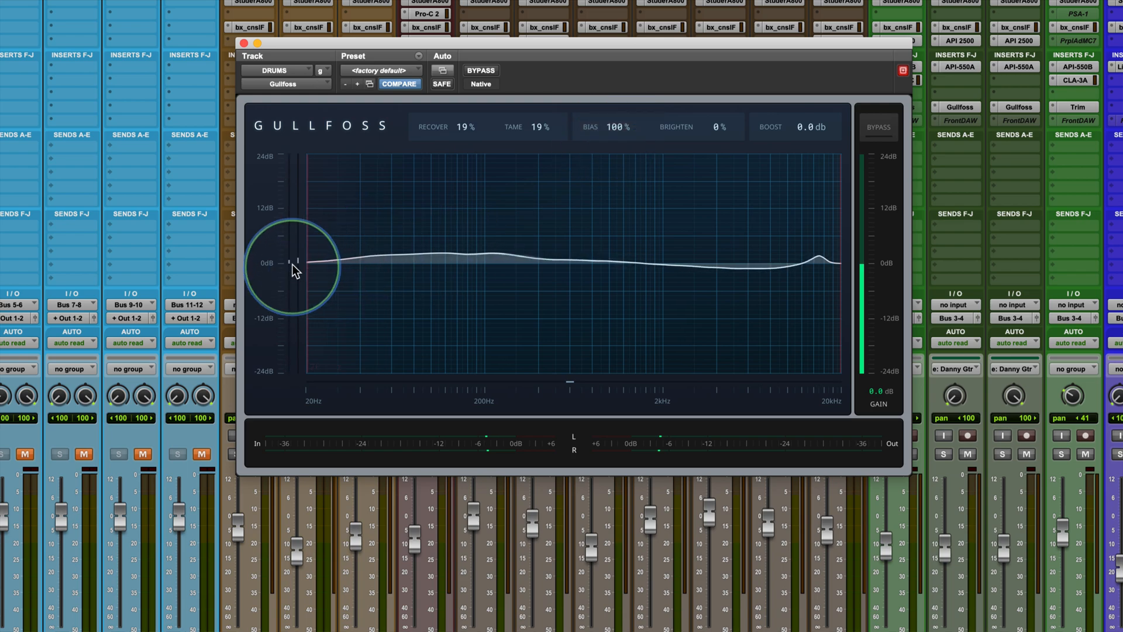
{"action": "left_click", "coordinate": [615, 127], "text": "alt"}
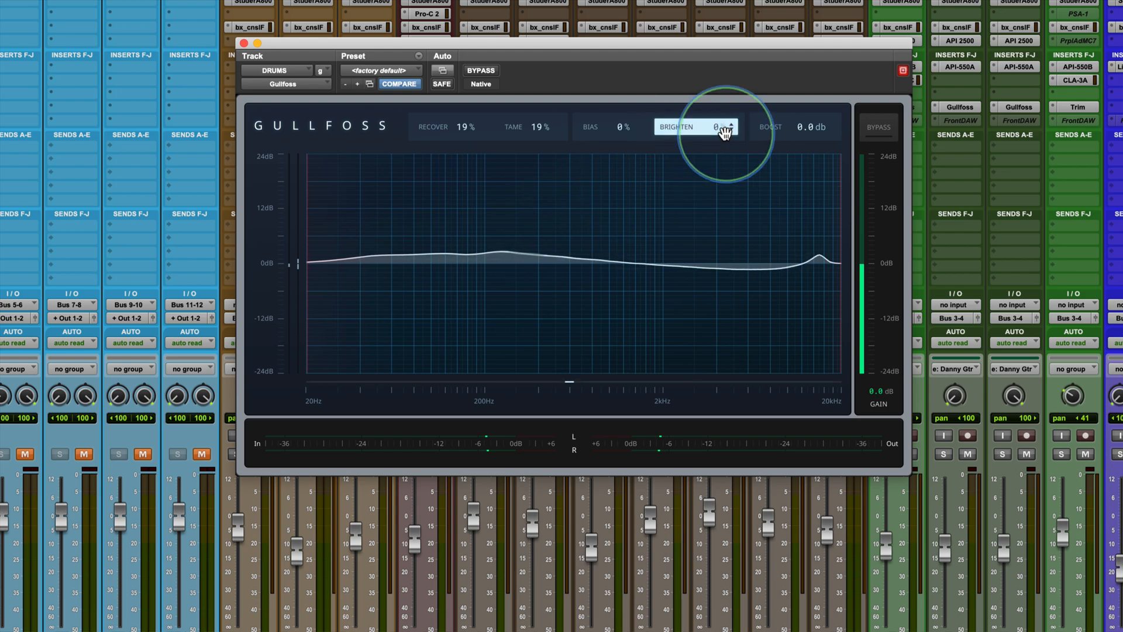
- Try Brighten at 29 % and -100 %, and return it to 0 %
{"action": "mouse_move", "coordinate": [721, 133]}
{"action": "left_mouse_down"}
{"action": "mouse_move", "coordinate": [721, 111]}
{"action": "mouse_move", "coordinate": [722, 125]}
{"action": "left_mouse_up"}
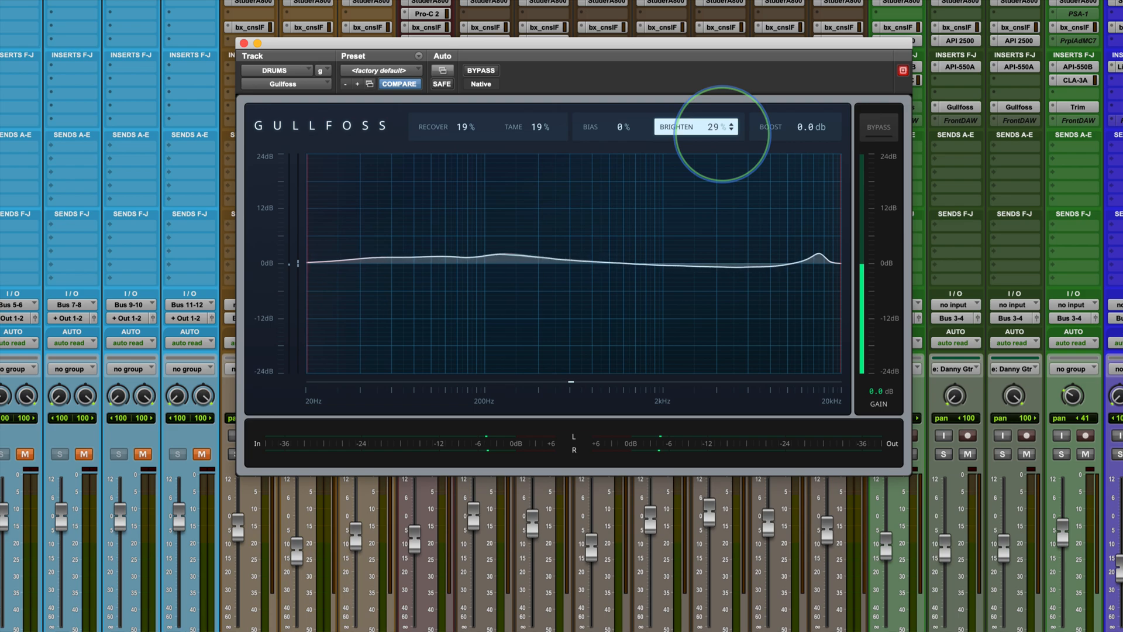
{"action": "left_click_drag", "start_coordinate": [722, 134], "coordinate": [723, 176]}
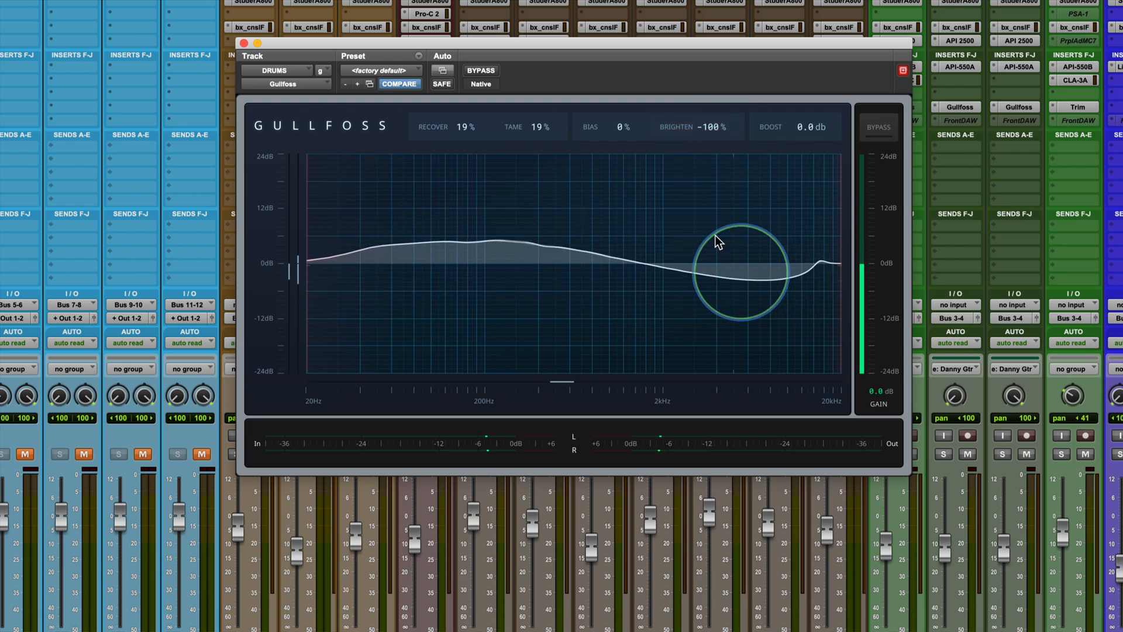
{"action": "left_click_drag", "start_coordinate": [722, 128], "coordinate": [722, 129]}
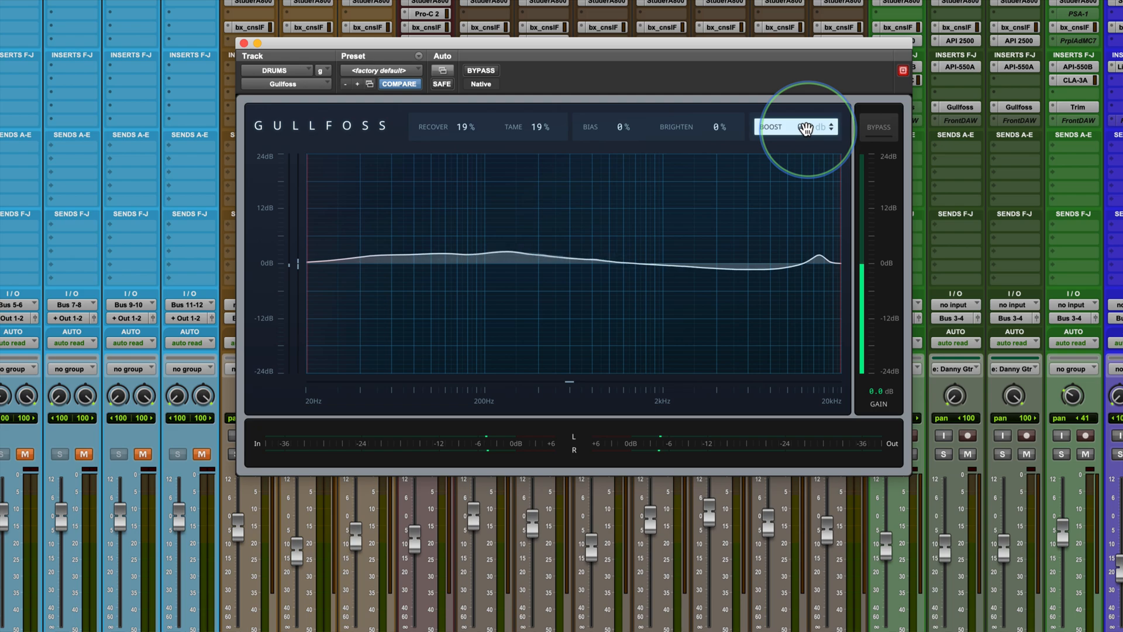
- Sweep Boost through 17.5, -21.9, 8.5 and -23.9 dB, and reset it to 0.0 dB
{"action": "scroll", "coordinate": [808, 135], "scroll_direction": "up", "scroll_amount": 10}
{"action": "scroll", "coordinate": [807, 136], "scroll_direction": "up", "scroll_amount": 3}
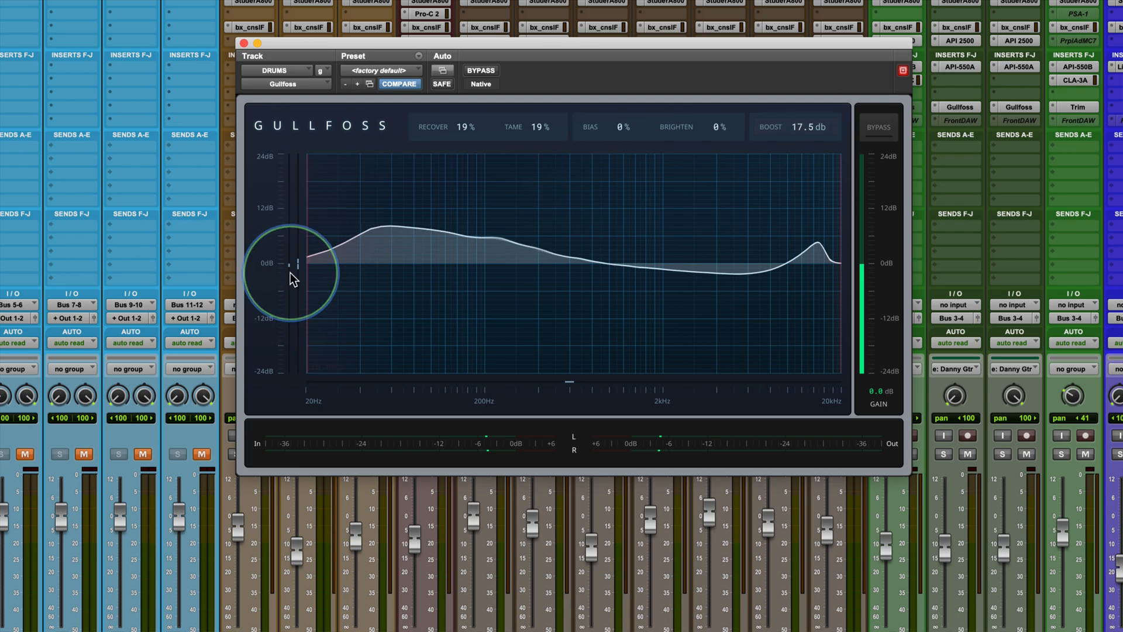
{"action": "scroll", "coordinate": [799, 129], "scroll_direction": "down", "scroll_amount": 7}
{"action": "scroll", "coordinate": [798, 130], "scroll_direction": "down", "scroll_amount": 20}
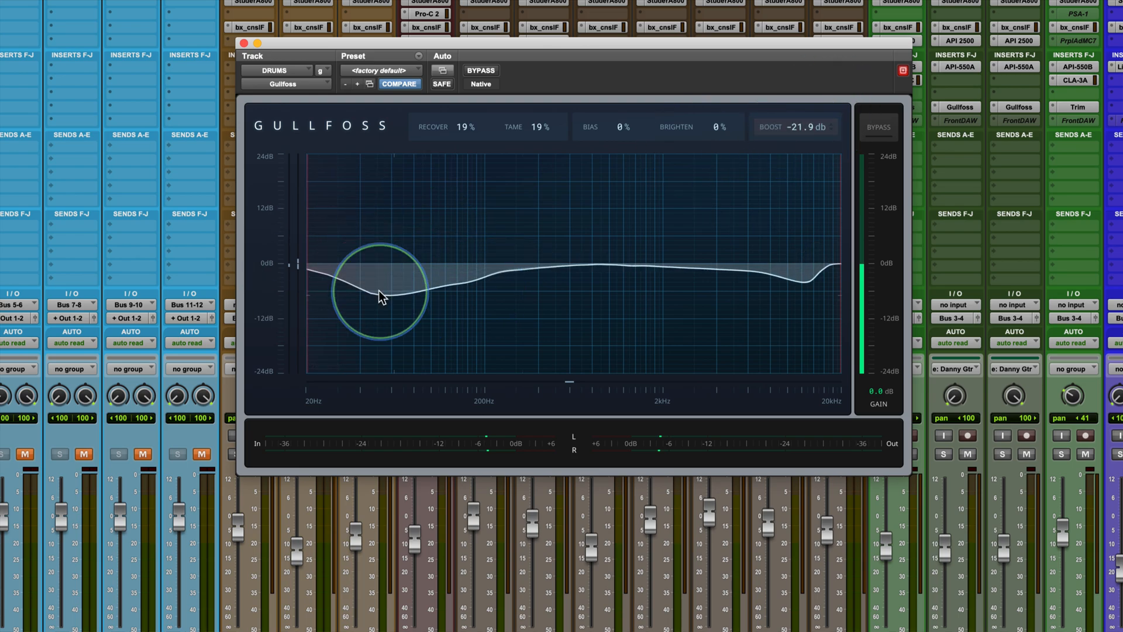
{"action": "scroll", "coordinate": [813, 129], "scroll_direction": "up", "scroll_amount": 20}
{"action": "scroll", "coordinate": [813, 129], "scroll_direction": "up", "scroll_amount": 10}
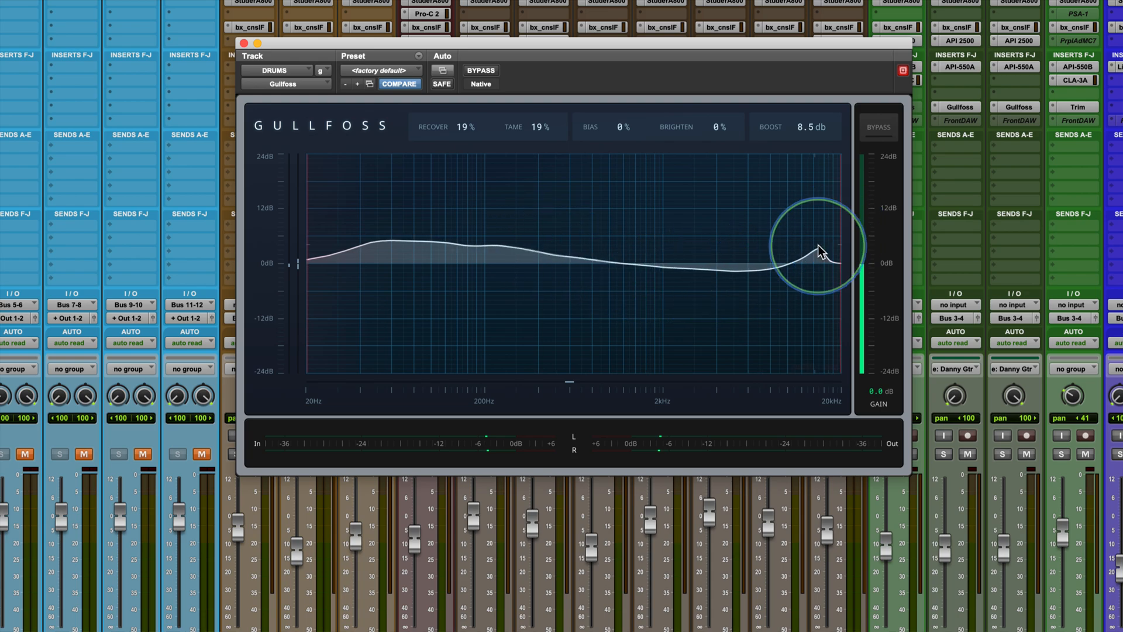
{"action": "scroll", "coordinate": [828, 127], "scroll_direction": "down", "scroll_amount": 20}
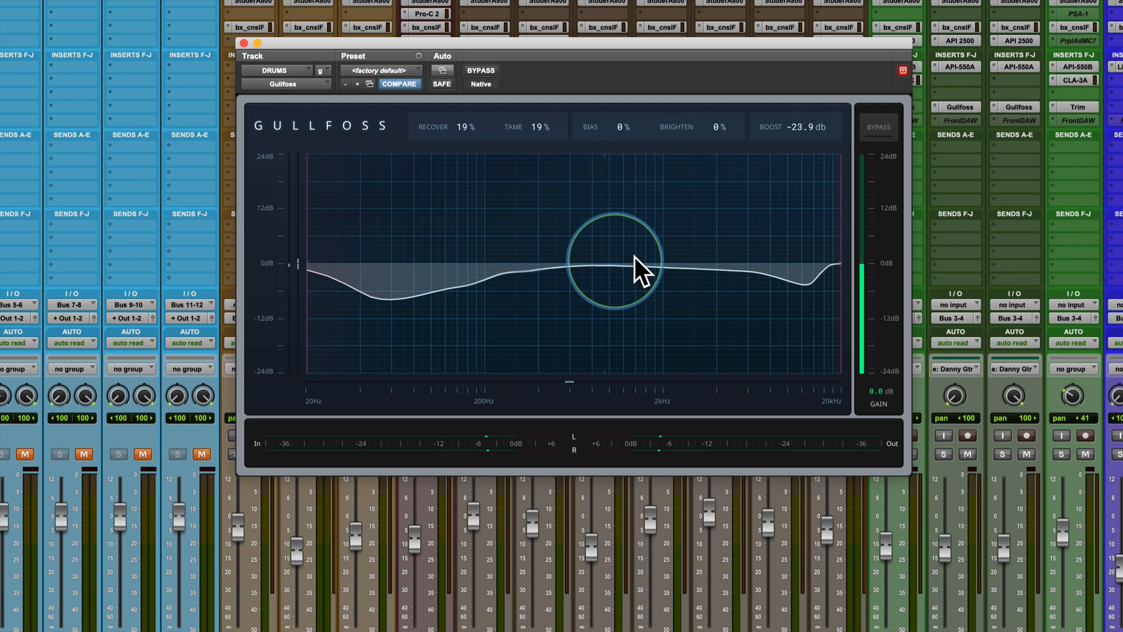
{"action": "double_click", "coordinate": [799, 133]}
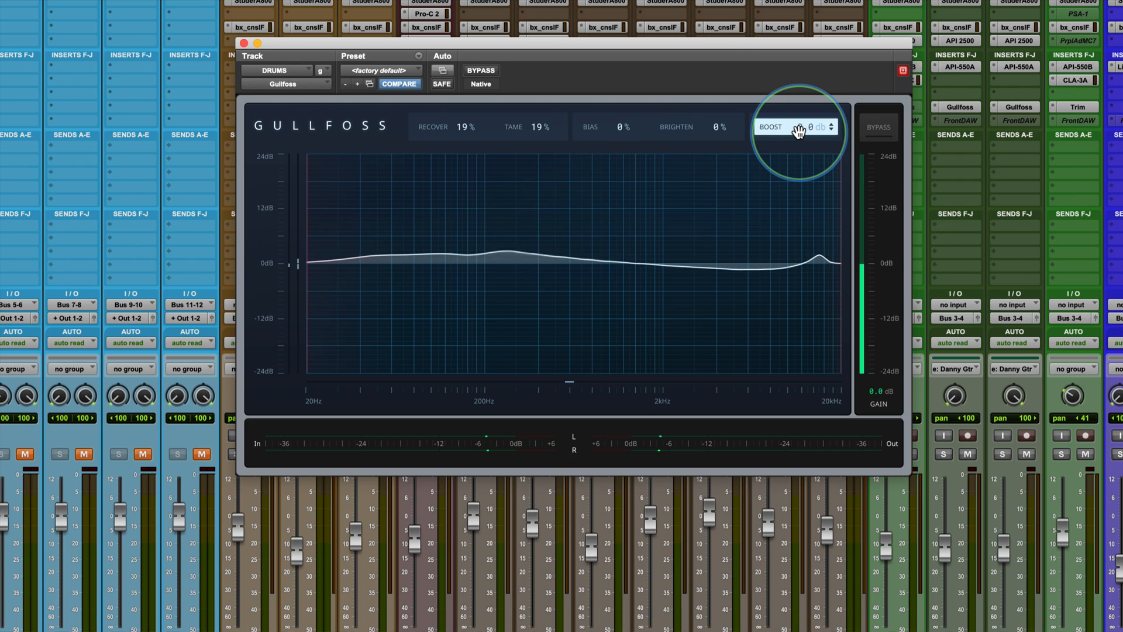
- Bypass Gullfoss, play the session, and re-enable the plug-in to compare the drums without and with processing
{"action": "left_click", "coordinate": [885, 135]}
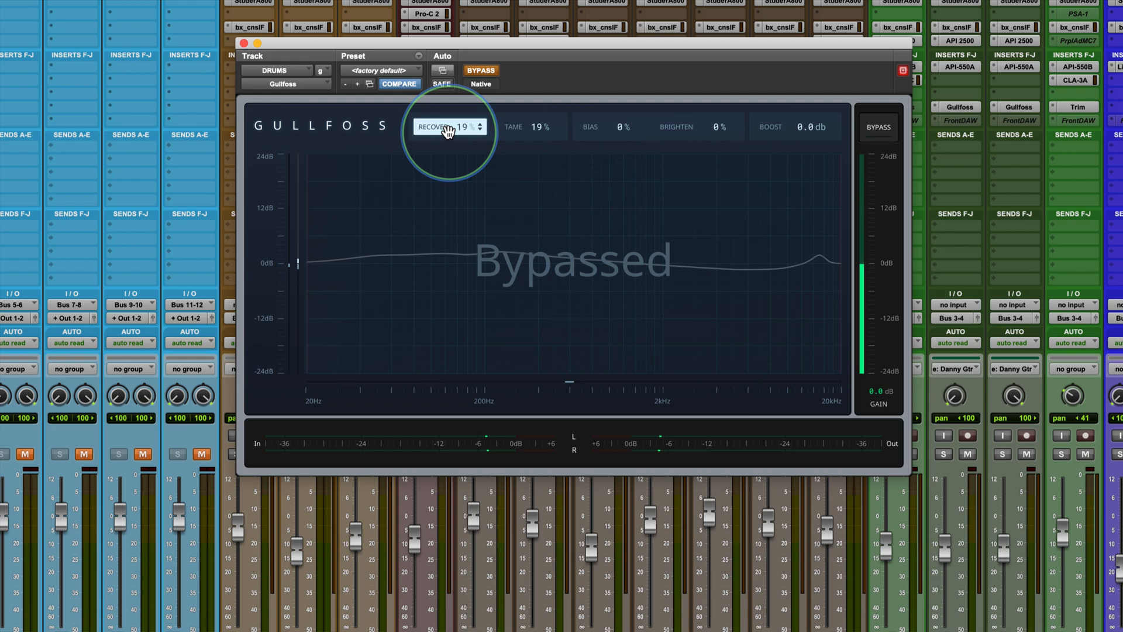
{"action": "key", "text": "space"}
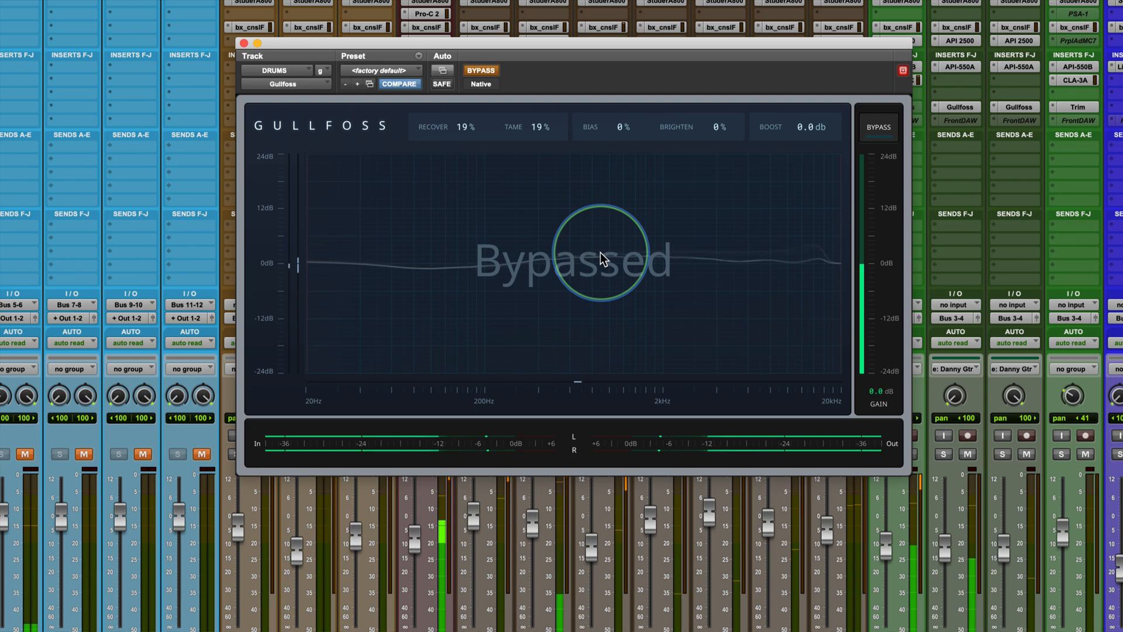
{"action": "left_click", "coordinate": [885, 129]}
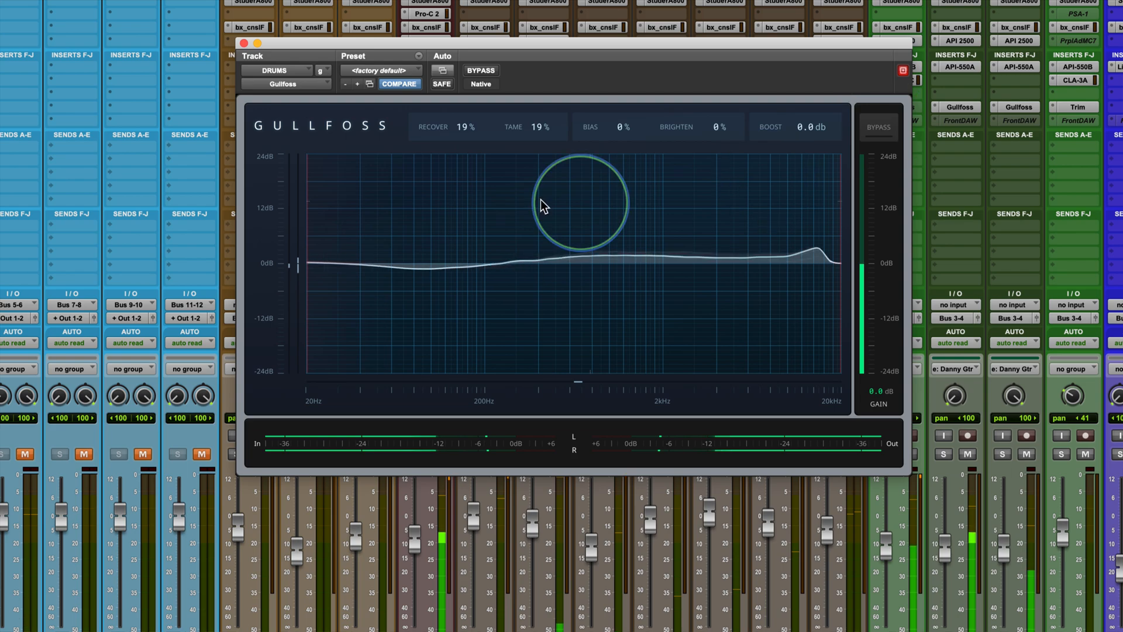
- Try stronger drum processing with Recover at 57 % and Tame at 53 %
{"action": "left_click_drag", "start_coordinate": [458, 127], "coordinate": [465, 129]}
{"action": "left_click_drag", "start_coordinate": [534, 129], "coordinate": [535, 129]}
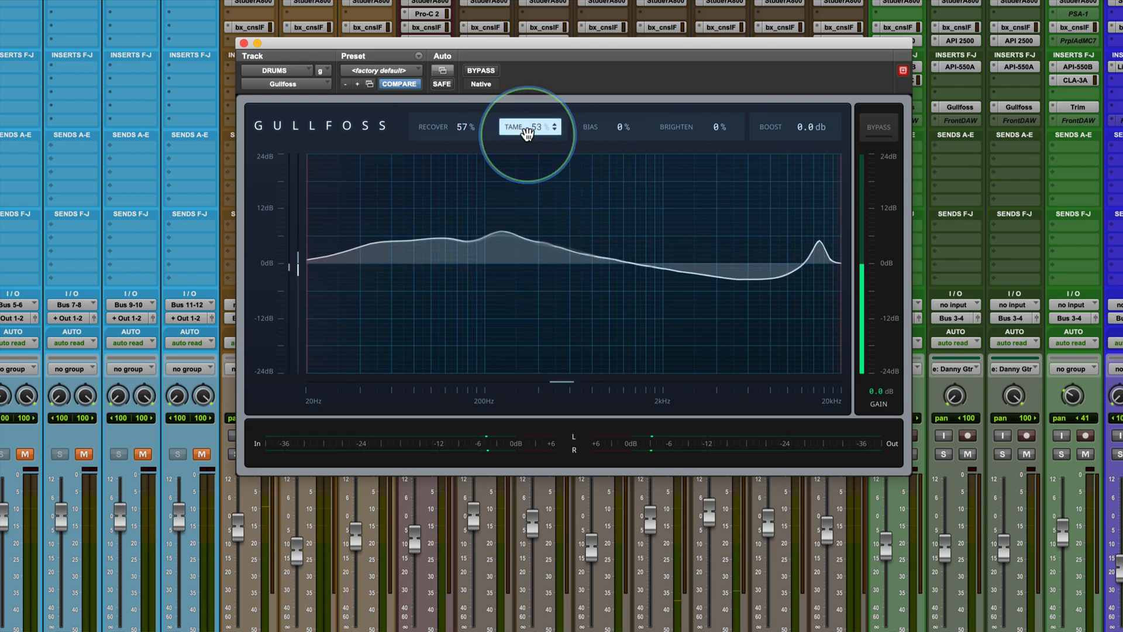
- Lower Recover to 20 % and Tame to 21 % on the DRUMS track
{"action": "left_click_drag", "start_coordinate": [462, 129], "coordinate": [462, 140]}
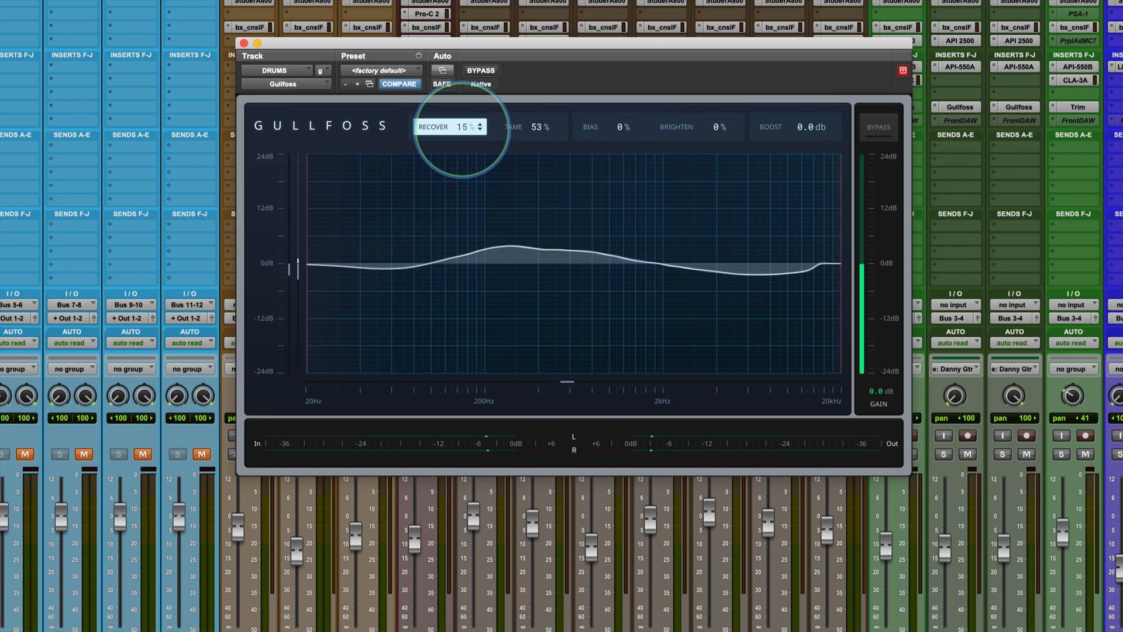
{"action": "left_click_drag", "start_coordinate": [461, 127], "coordinate": [462, 142]}
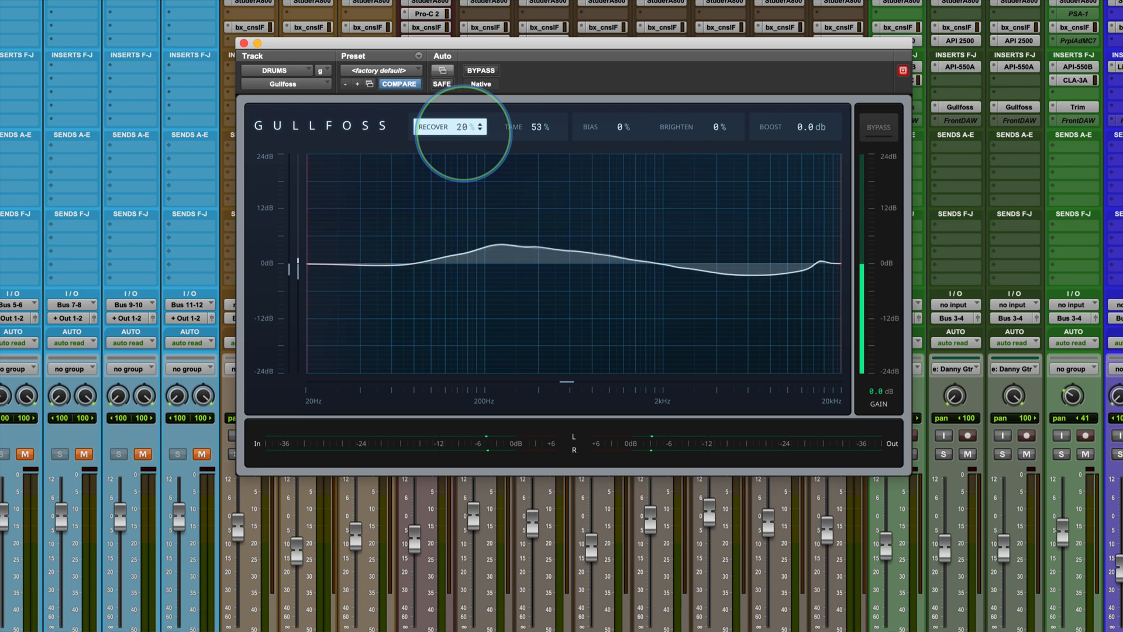
{"action": "left_click", "coordinate": [541, 128]}
{"action": "left_click_drag", "start_coordinate": [541, 129], "coordinate": [542, 138]}
{"action": "left_click", "coordinate": [607, 128]}
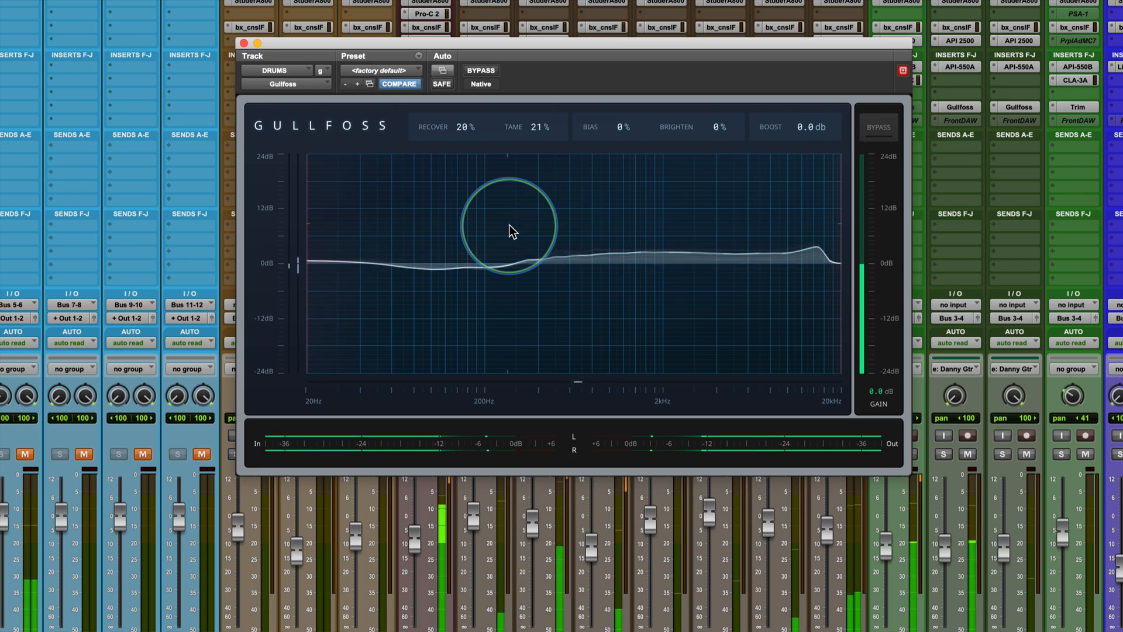
- Switch the Gullfoss bypass during playback to compare the processed and unprocessed drums, ending with the plug-in bypassed
{"action": "left_click", "coordinate": [484, 73]}
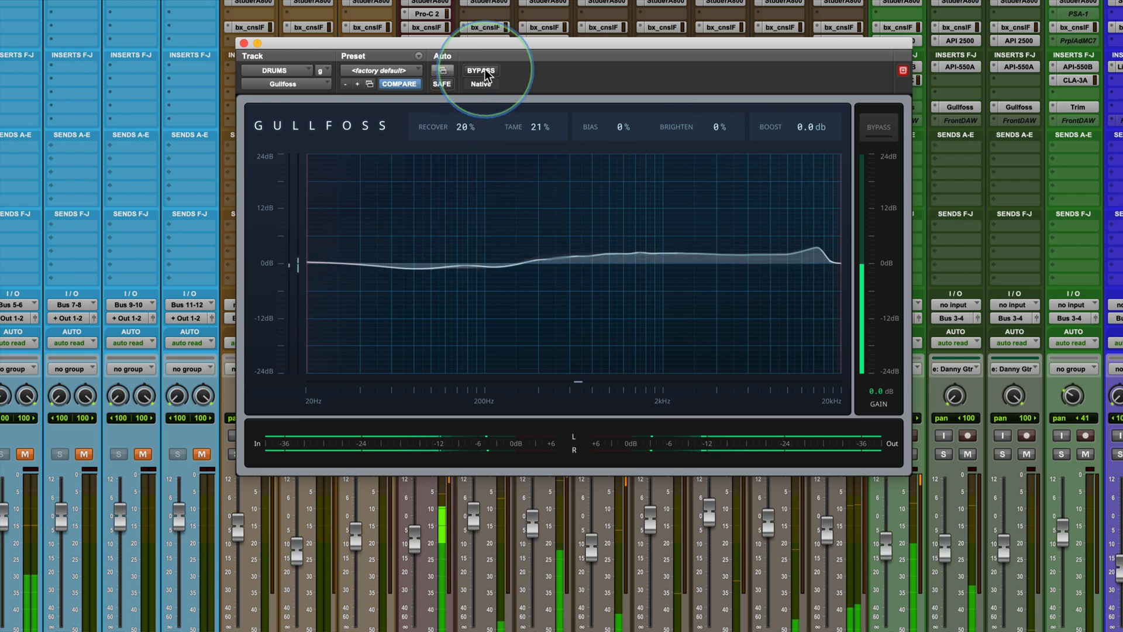
{"action": "left_click", "coordinate": [882, 132]}
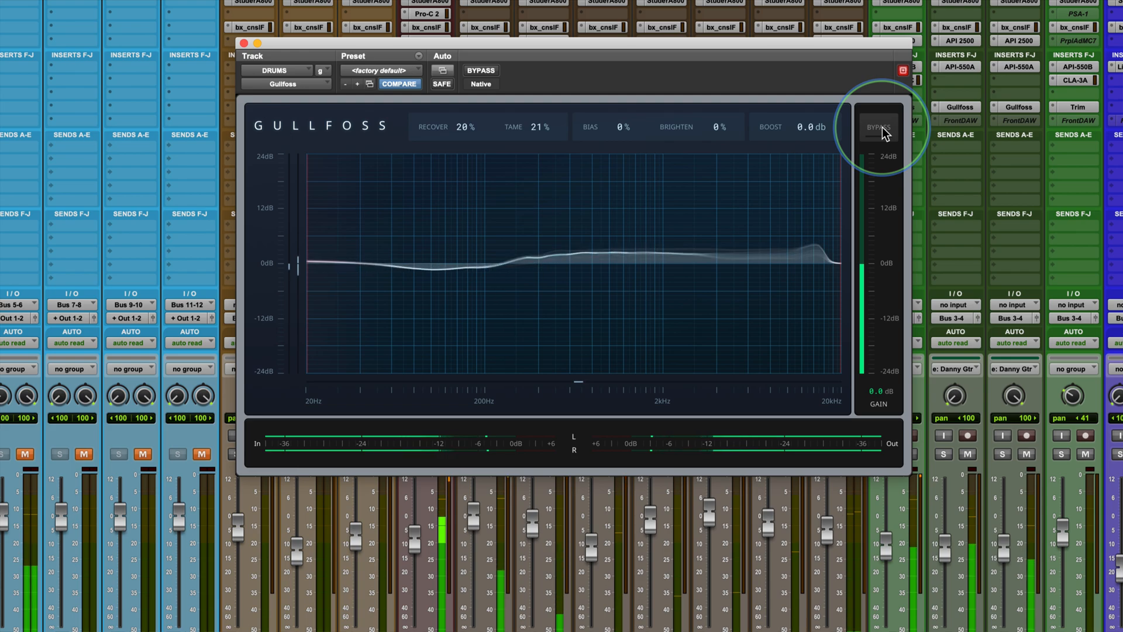
{"action": "left_click", "coordinate": [883, 131]}
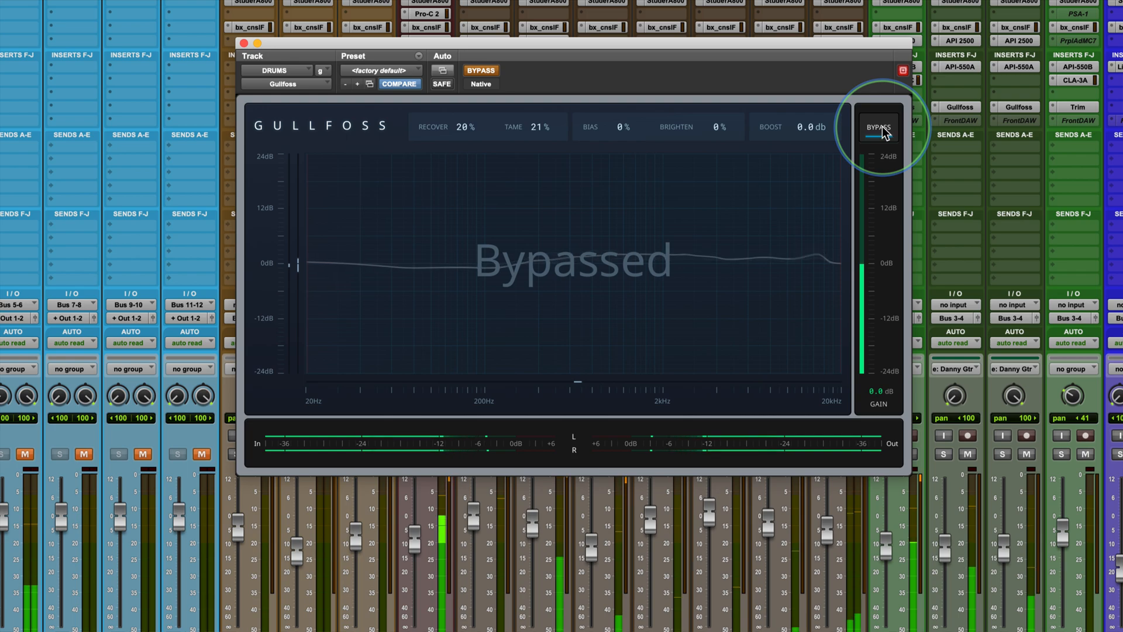
- Re-enable Gullfoss with Bias at -45 % and compare the drums with and without bypass during playback
{"action": "left_click", "coordinate": [883, 131]}
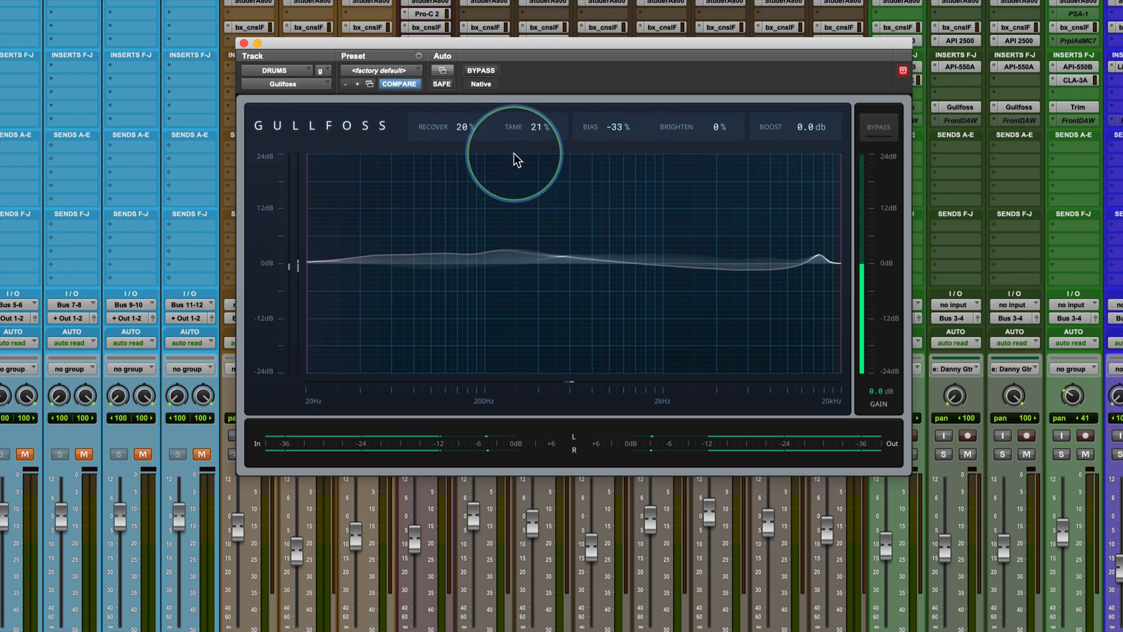
{"action": "left_click_drag", "start_coordinate": [613, 129], "coordinate": [620, 129]}
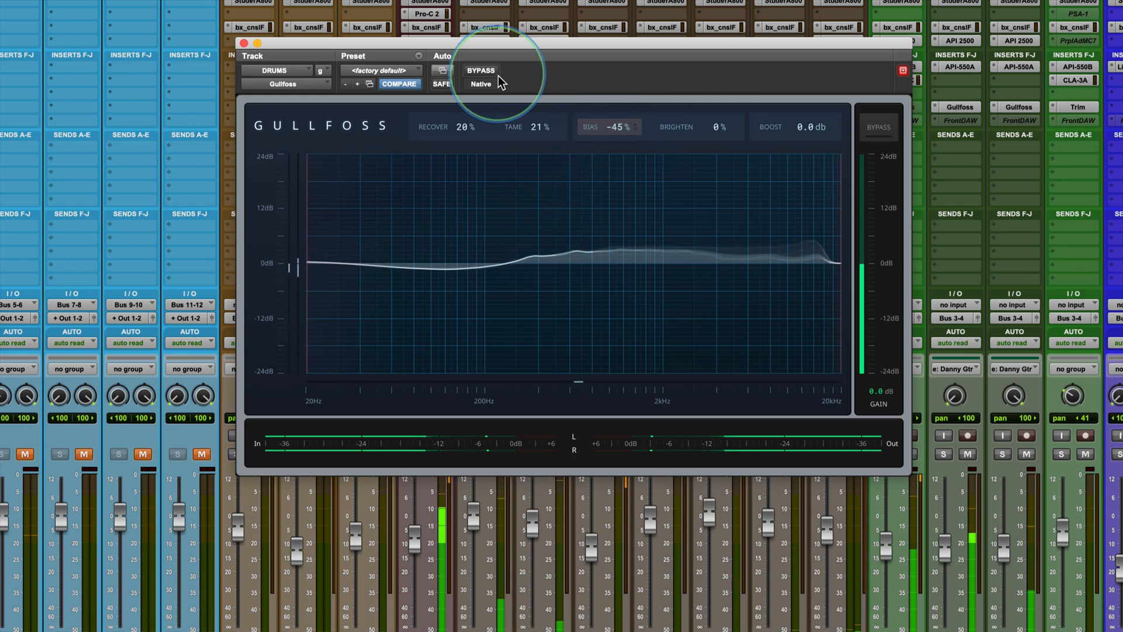
{"action": "left_click", "coordinate": [878, 133]}
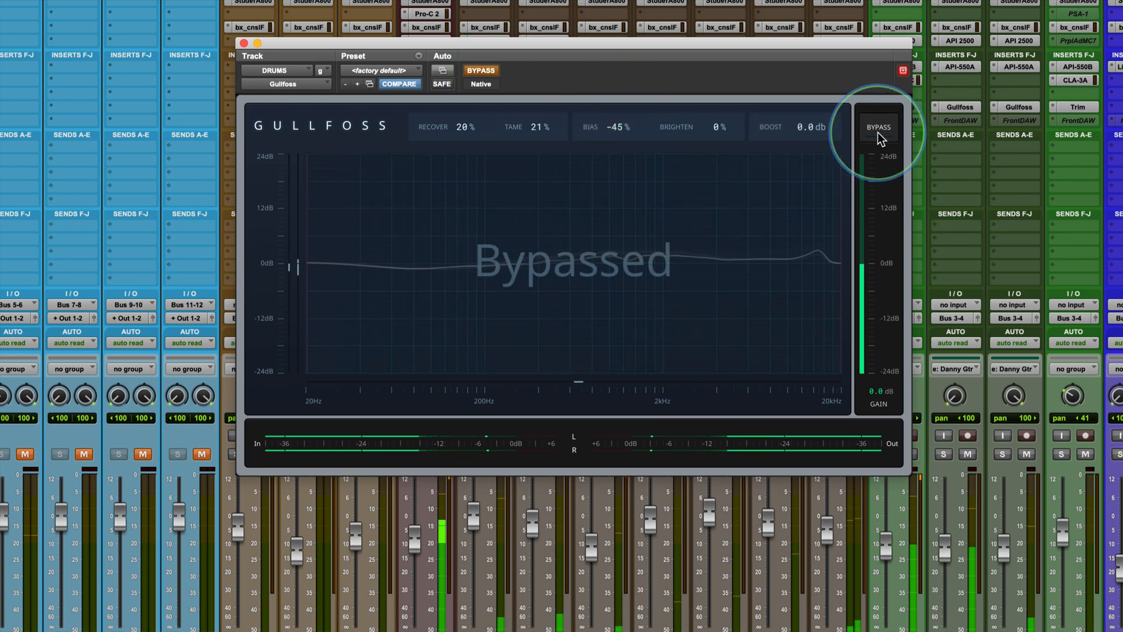
{"action": "left_click", "coordinate": [877, 132]}
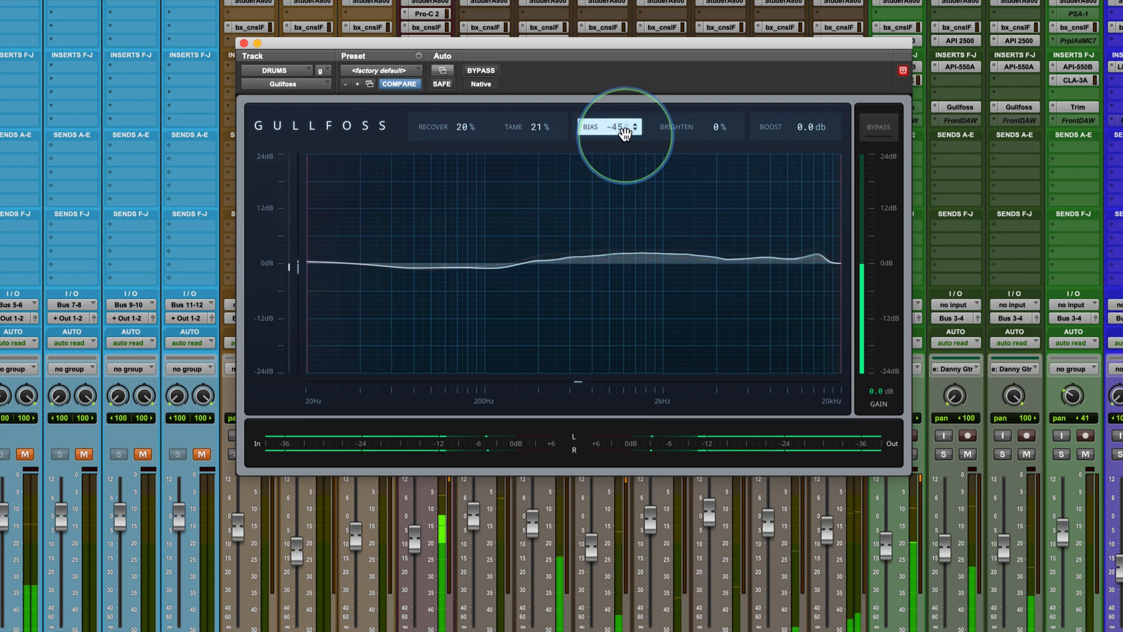
{"action": "left_click", "coordinate": [878, 127]}
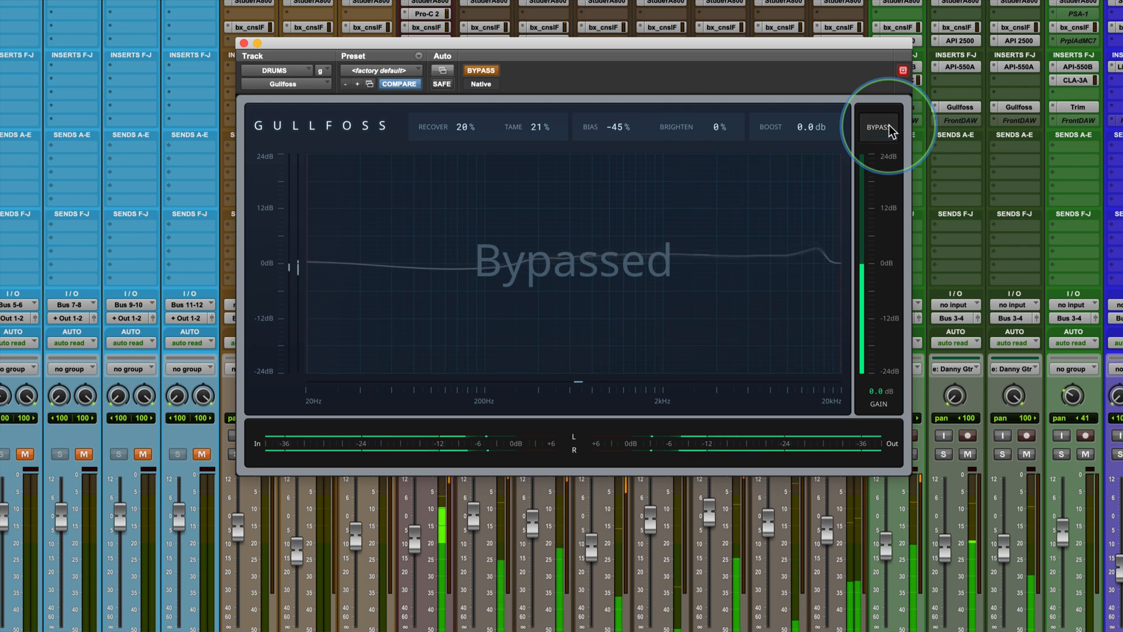
{"action": "left_click", "coordinate": [888, 128]}
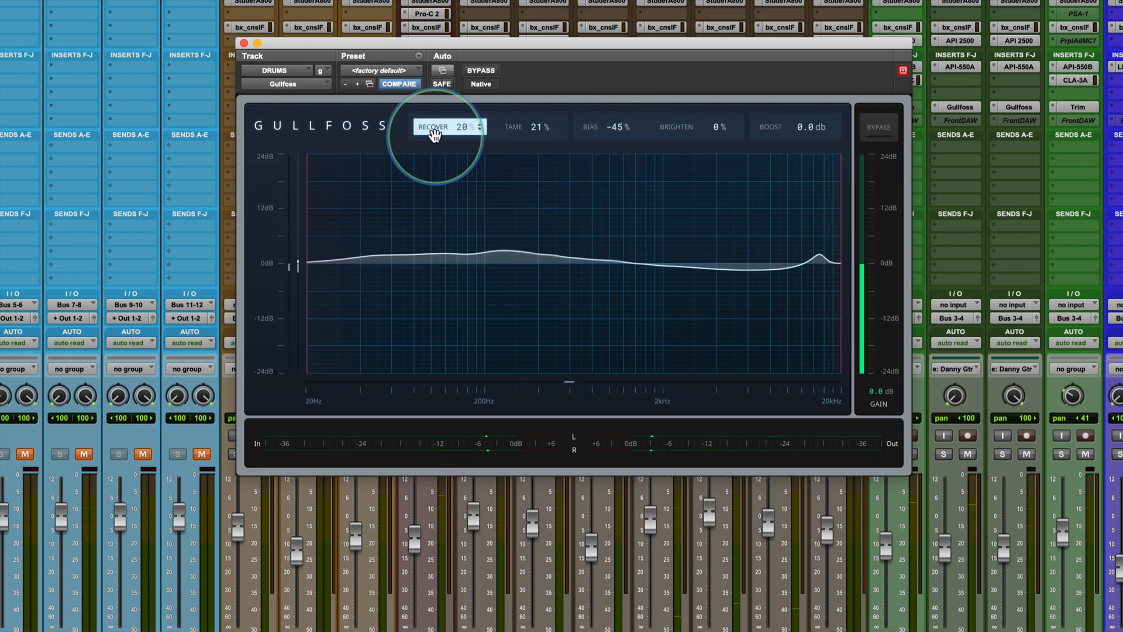
- Try a positive Bias of 52 % with Recover at 20 % and Tame at 21 %
{"action": "left_click_drag", "start_coordinate": [617, 132], "coordinate": [618, 129]}
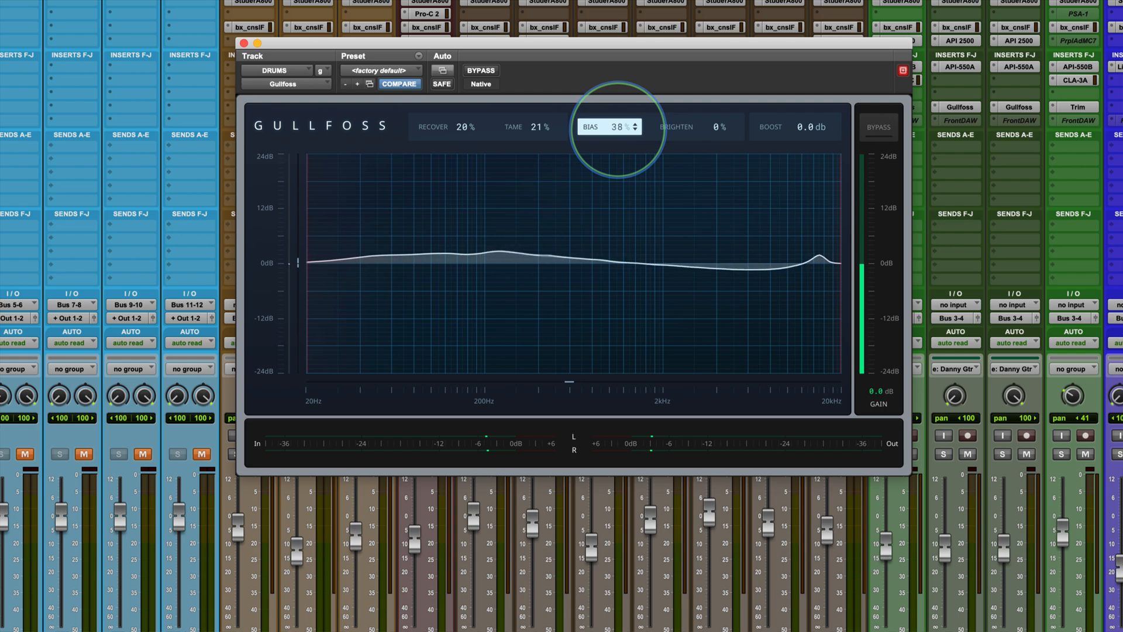
{"action": "left_click_drag", "start_coordinate": [617, 130], "coordinate": [618, 128]}
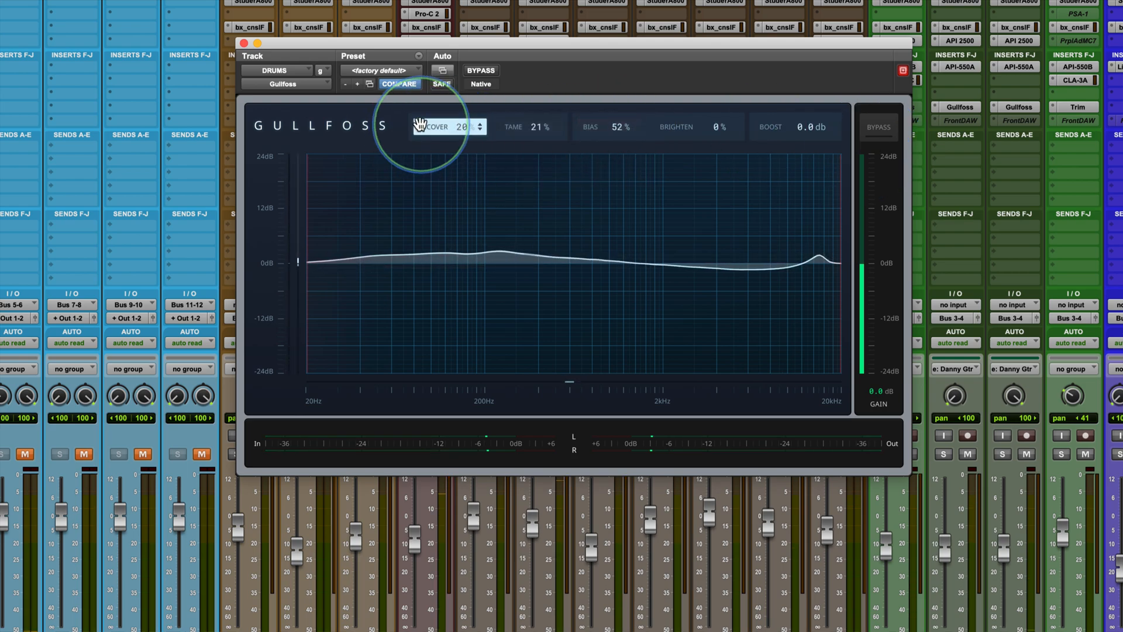
{"action": "left_click_drag", "start_coordinate": [453, 128], "coordinate": [443, 132]}
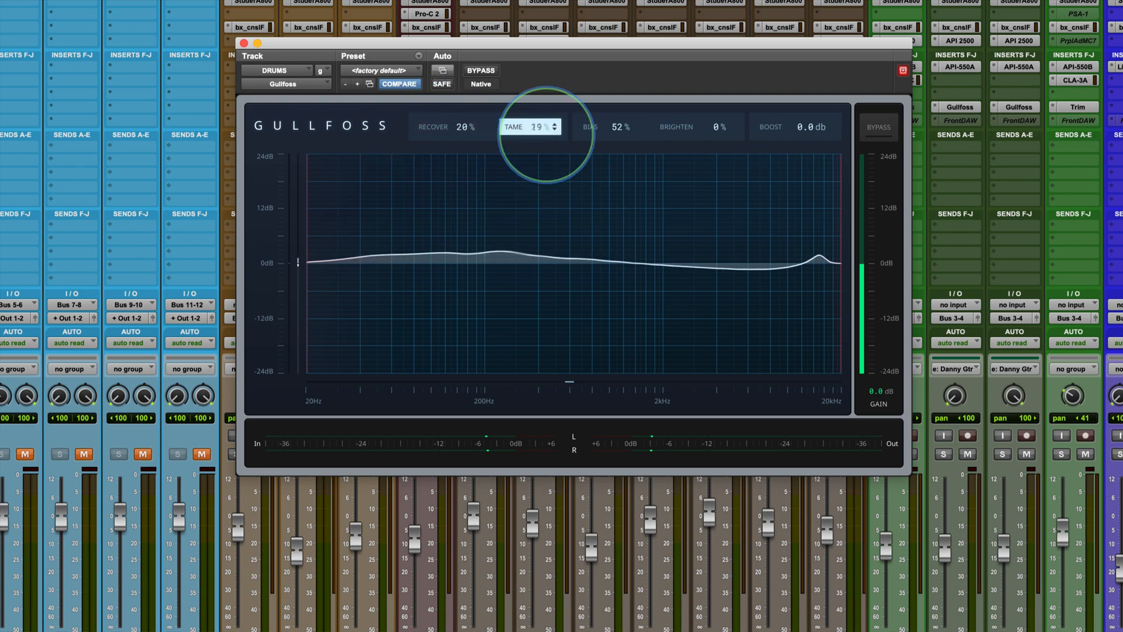
- Switch the Gullfoss bypass repeatedly during playback to compare the positive Bias setting with the unprocessed drums, ending with processing enabled
{"action": "left_click", "coordinate": [879, 129]}
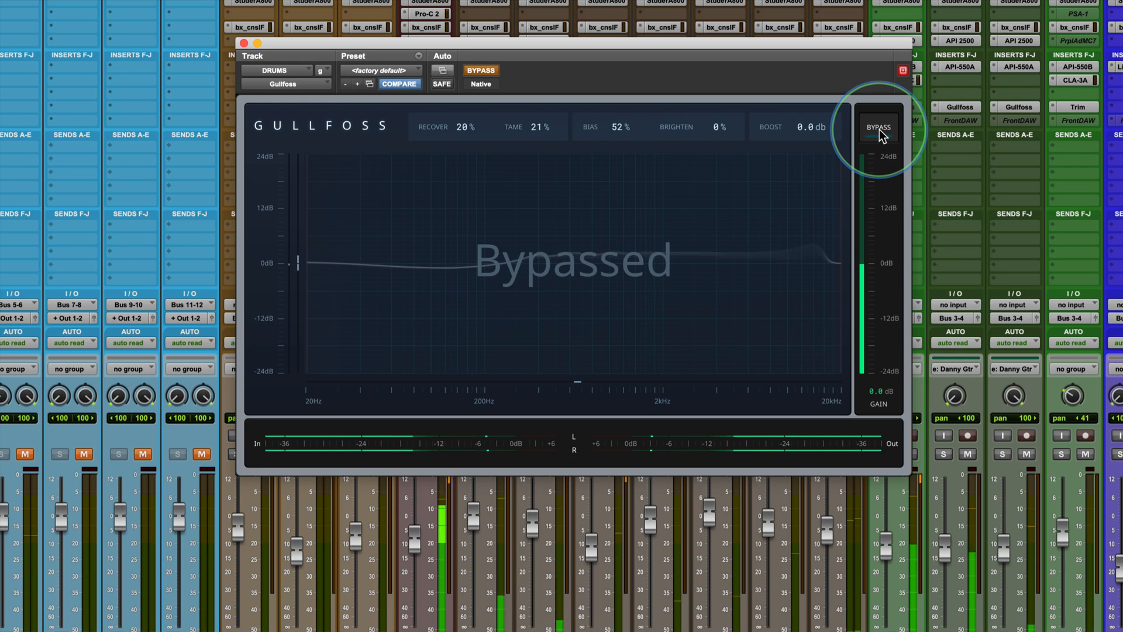
{"action": "left_click", "coordinate": [879, 129]}
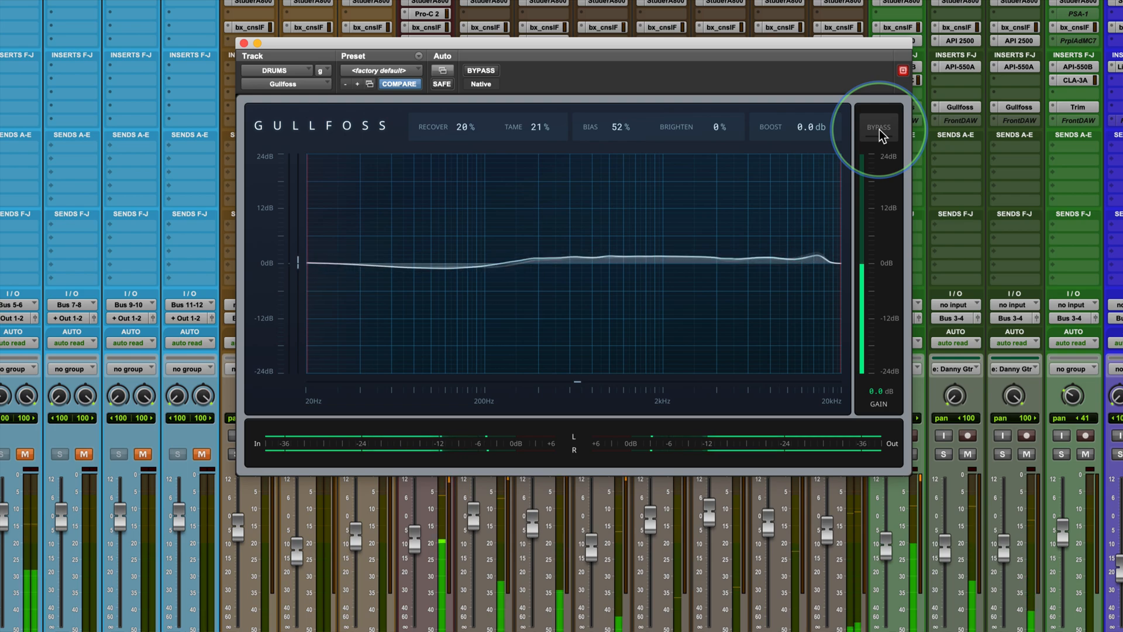
{"action": "left_click", "coordinate": [880, 129]}
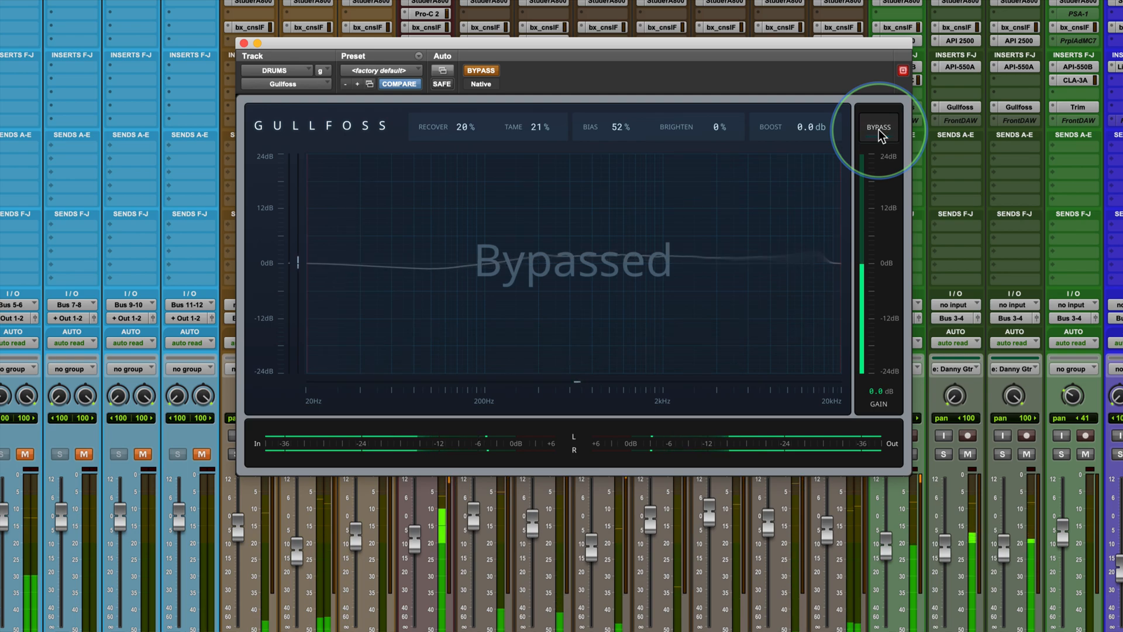
{"action": "left_click", "coordinate": [879, 130]}
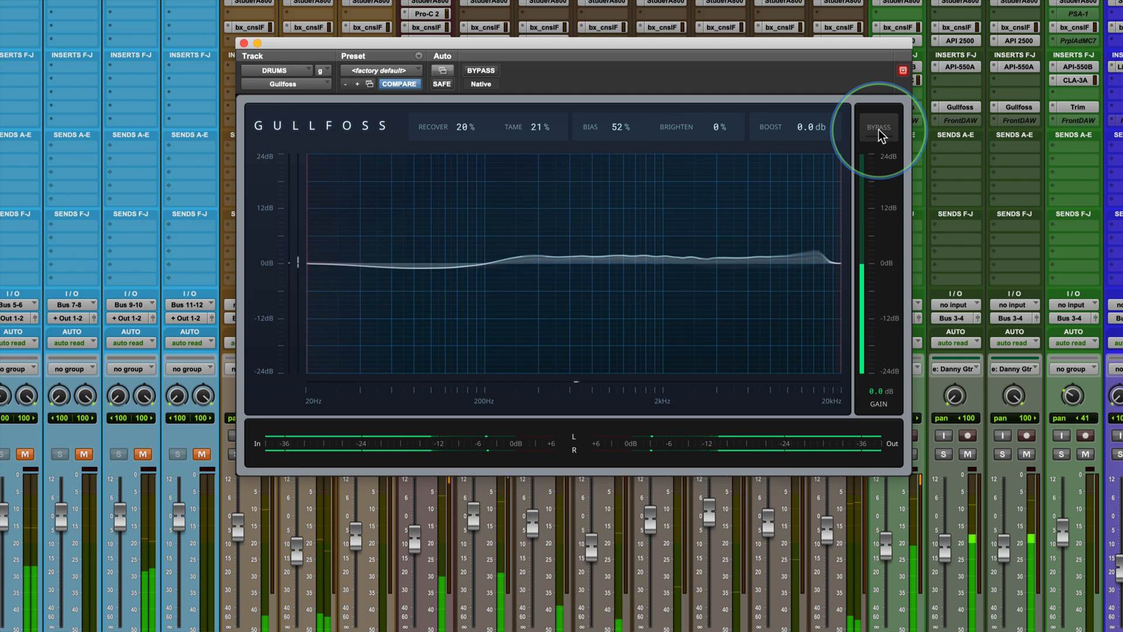
{"action": "left_click", "coordinate": [879, 129]}
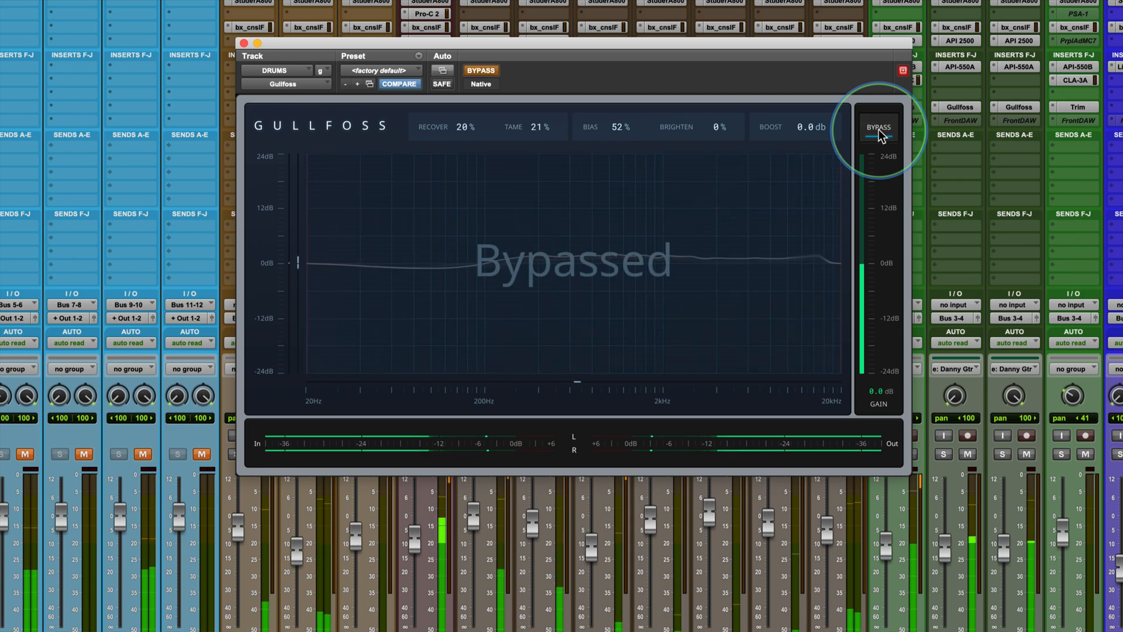
{"action": "left_click", "coordinate": [880, 132]}
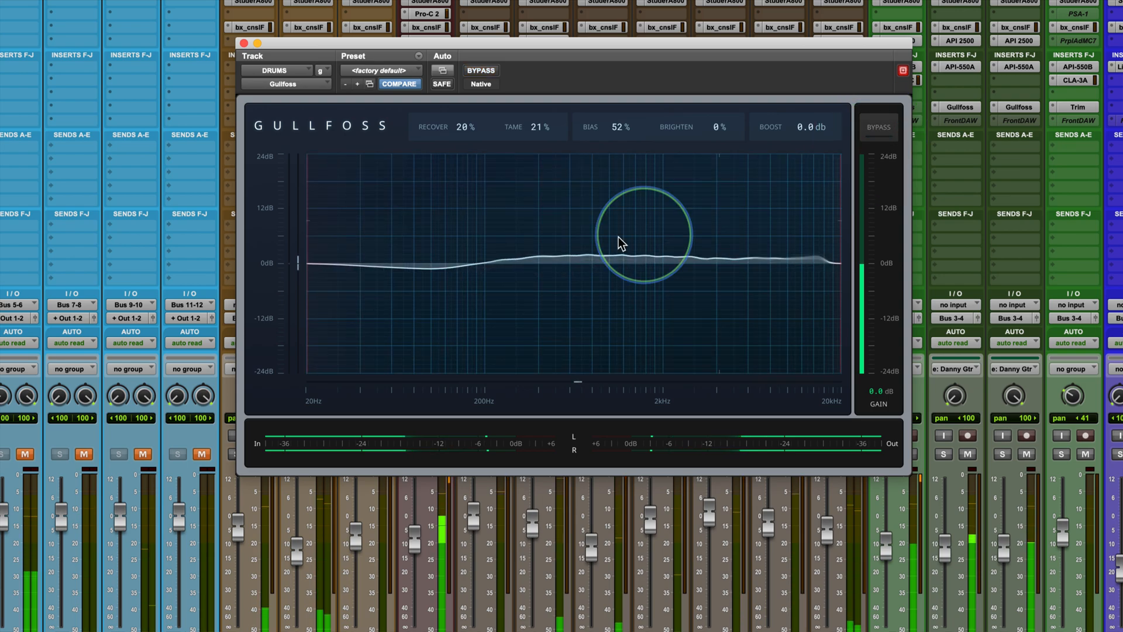
- Set Bias to 20 % and try Brighten at 100 % while the session plays
{"action": "left_click_drag", "start_coordinate": [609, 130], "coordinate": [609, 134]}
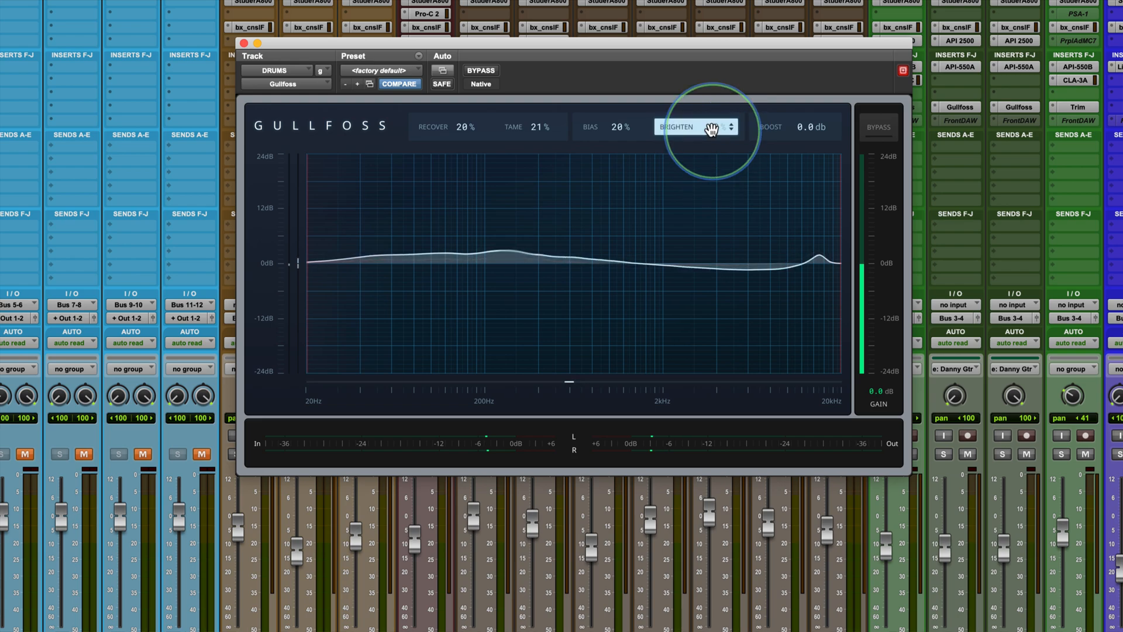
{"action": "key", "text": "space"}
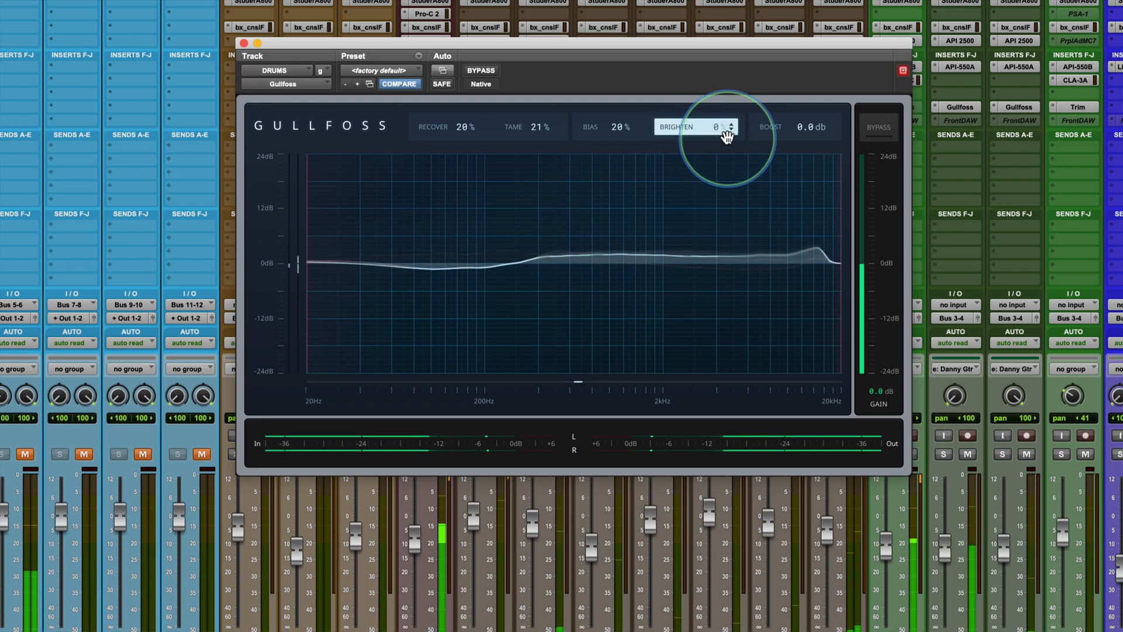
{"action": "double_click", "coordinate": [714, 130]}
{"action": "left_click_drag", "start_coordinate": [714, 130], "coordinate": [714, 120]}
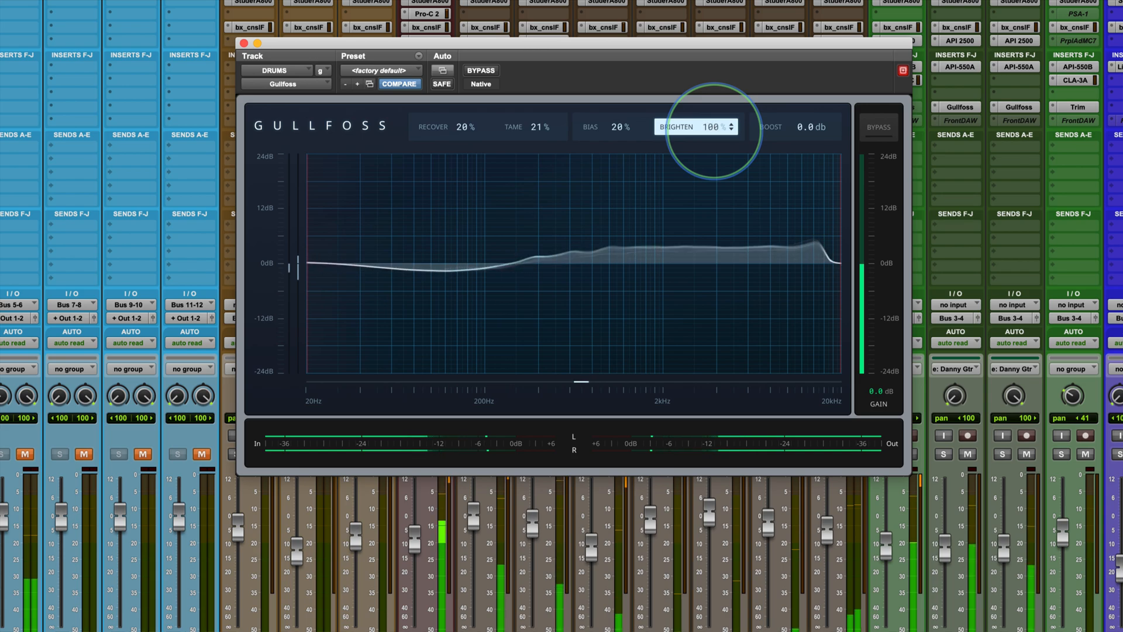
- Lower Brighten to -32 % on the DRUMS track while the session plays
{"action": "left_click_drag", "start_coordinate": [714, 131], "coordinate": [713, 129]}
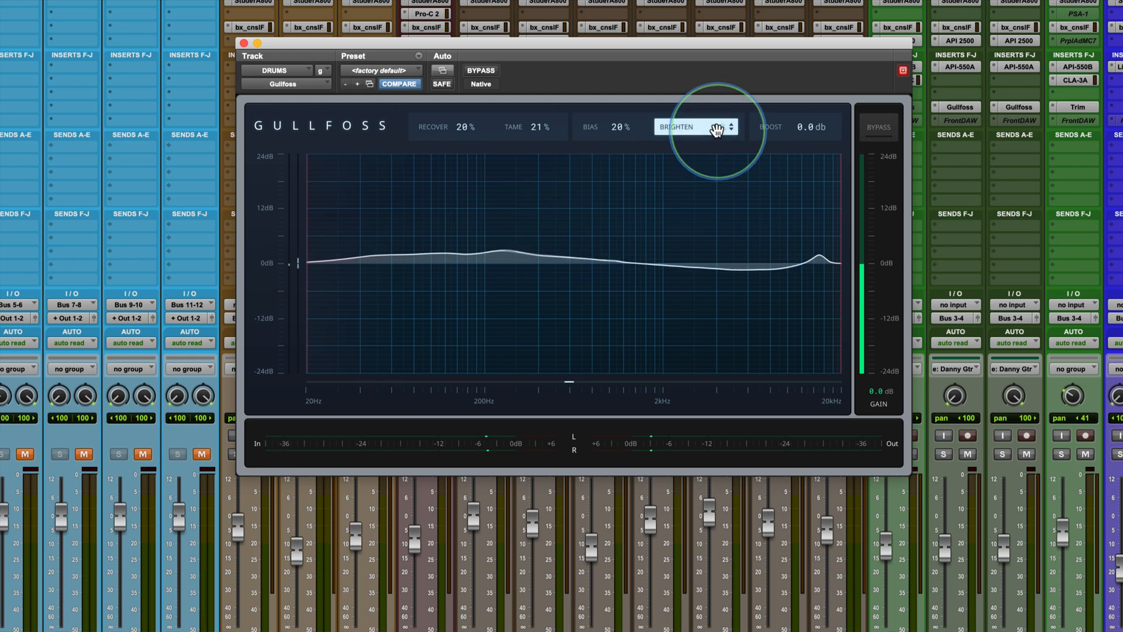
{"action": "key", "text": "space"}
{"action": "left_click_drag", "start_coordinate": [718, 131], "coordinate": [718, 133]}
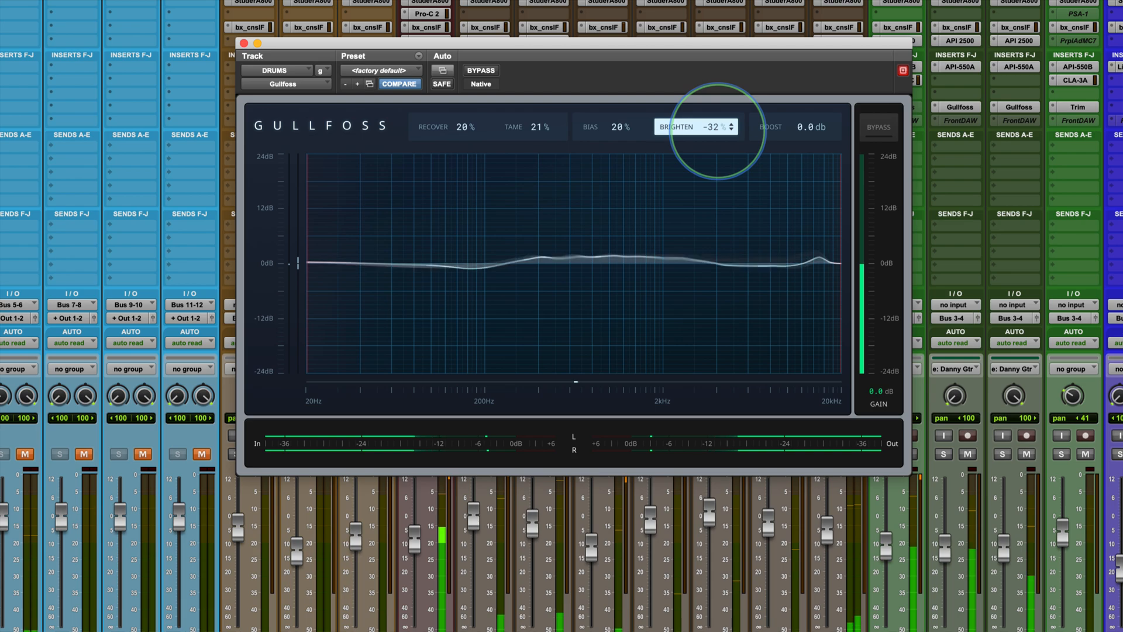
- Compare the darker Brighten setting with the bypassed drums several times during playback, ending with Gullfoss enabled
{"action": "left_click", "coordinate": [884, 133]}
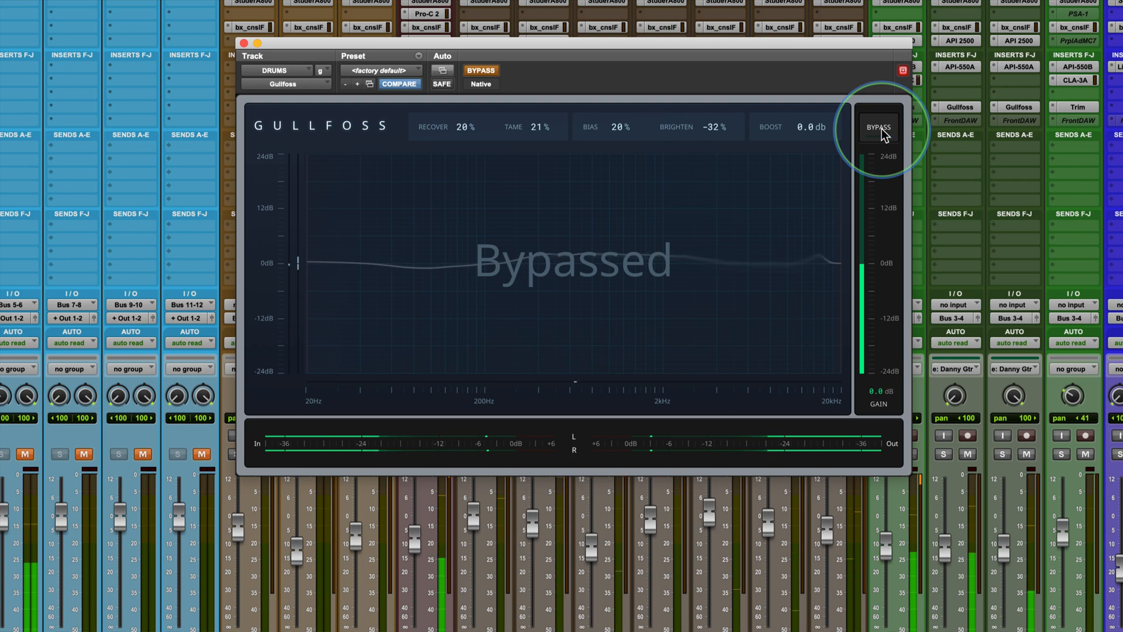
{"action": "left_click", "coordinate": [883, 134]}
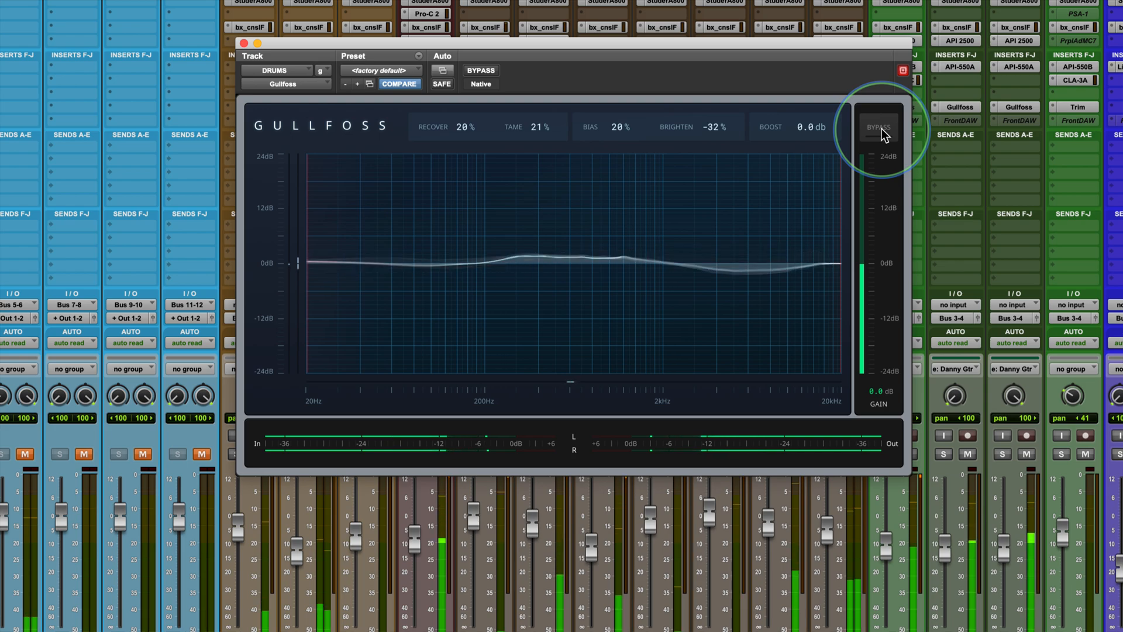
{"action": "left_click", "coordinate": [883, 134]}
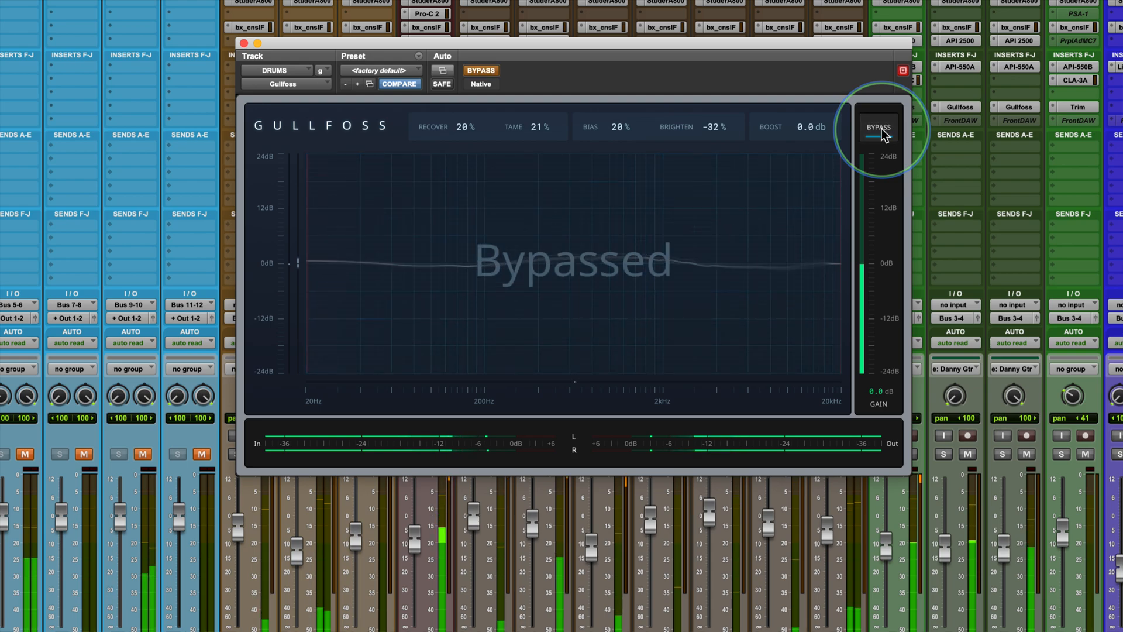
{"action": "left_click", "coordinate": [883, 133]}
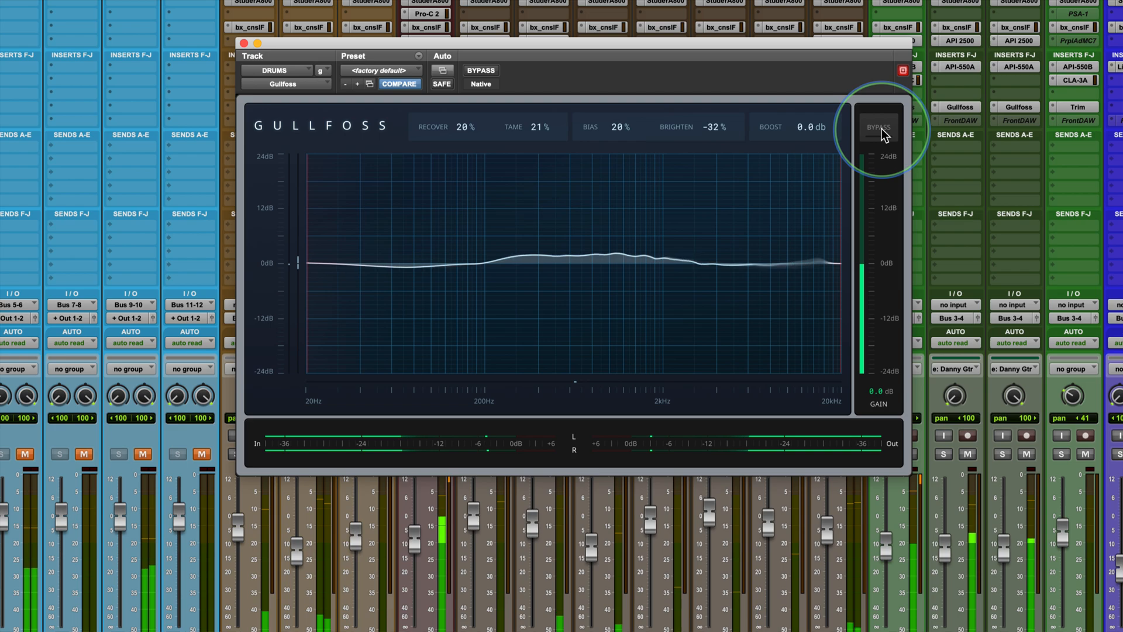
{"action": "left_click", "coordinate": [883, 134]}
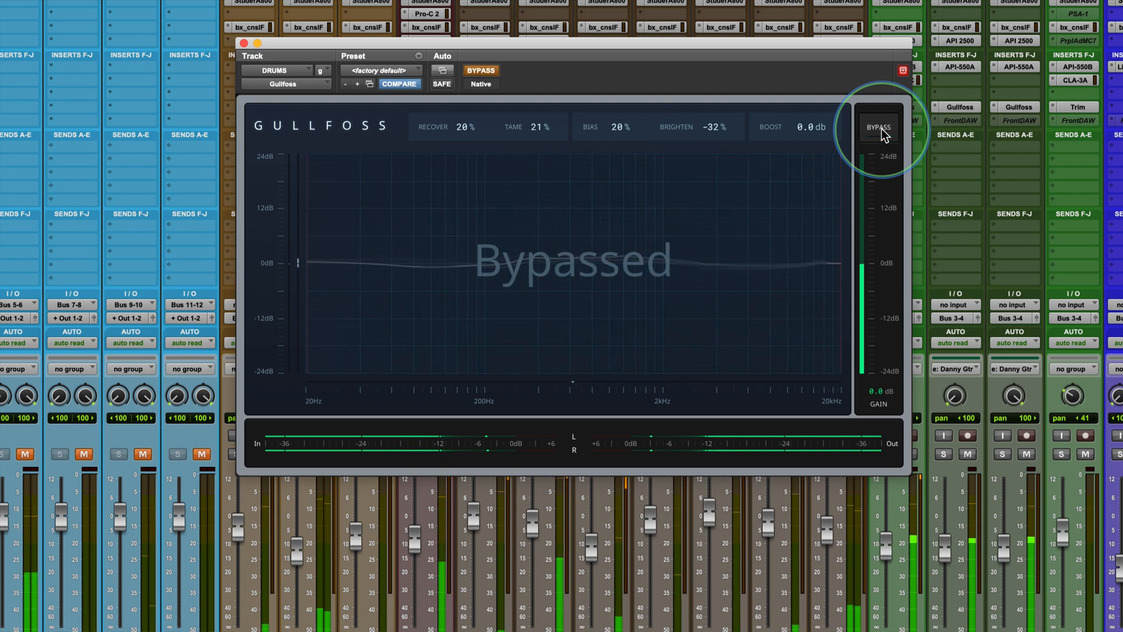
{"action": "left_click", "coordinate": [883, 133]}
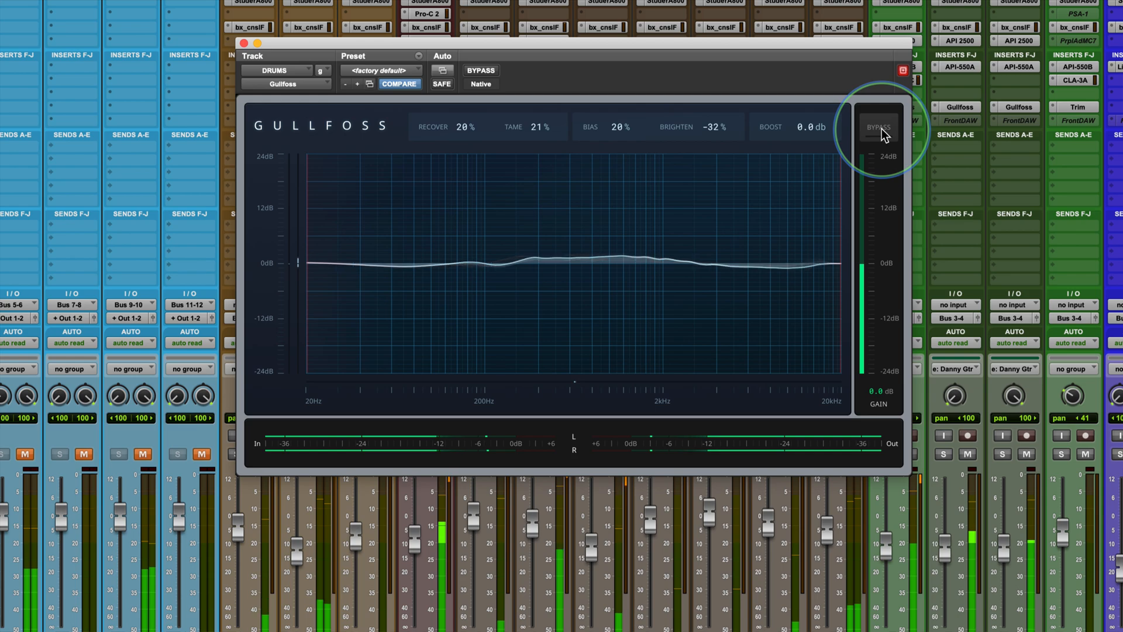
{"action": "left_click", "coordinate": [883, 134]}
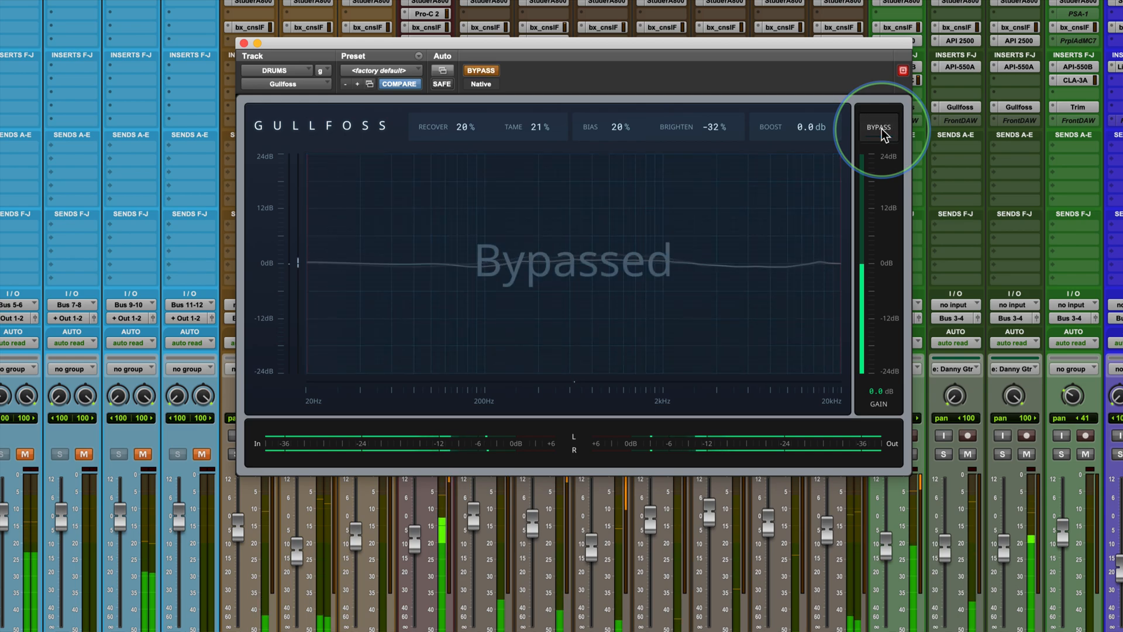
{"action": "left_click", "coordinate": [884, 133]}
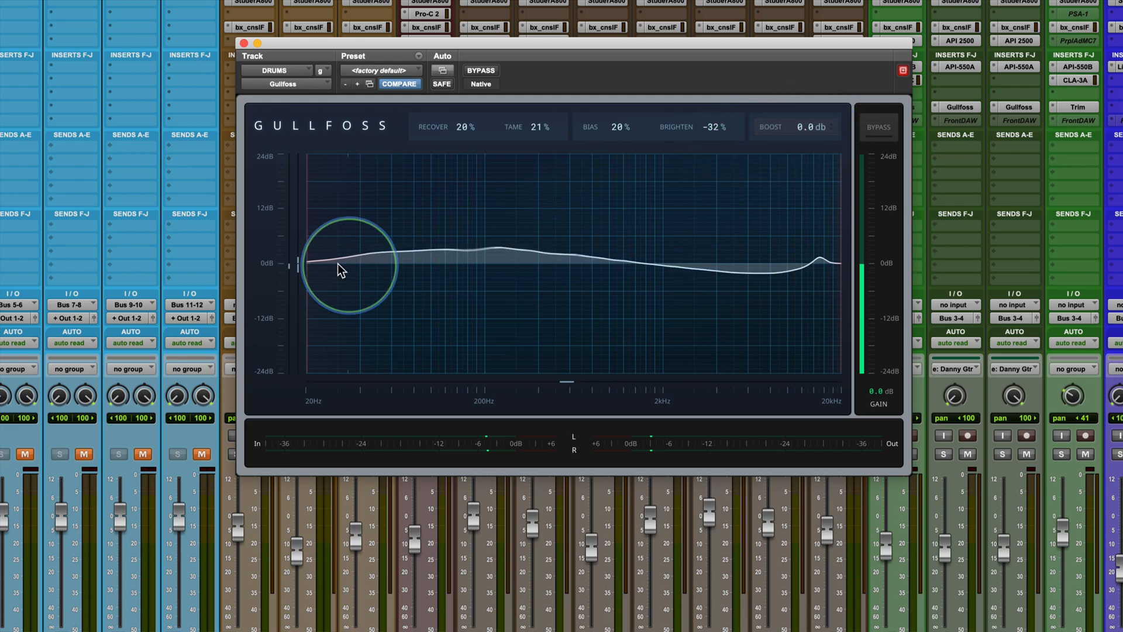
- Try Boost at -25.0 dB and -10.1 dB, and reset it to 0.0 dB
{"action": "mouse_move", "coordinate": [307, 291]}
{"action": "left_mouse_down"}
{"action": "mouse_move", "coordinate": [484, 296]}
{"action": "mouse_move", "coordinate": [283, 298]}
{"action": "left_mouse_up"}
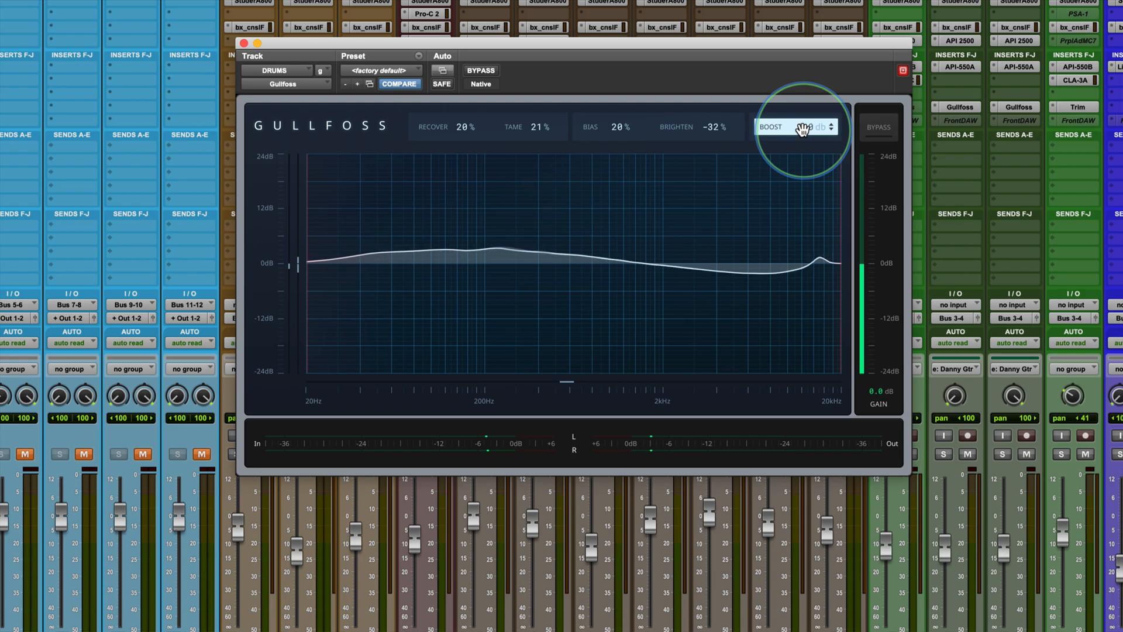
{"action": "left_click_drag", "start_coordinate": [803, 130], "coordinate": [803, 130]}
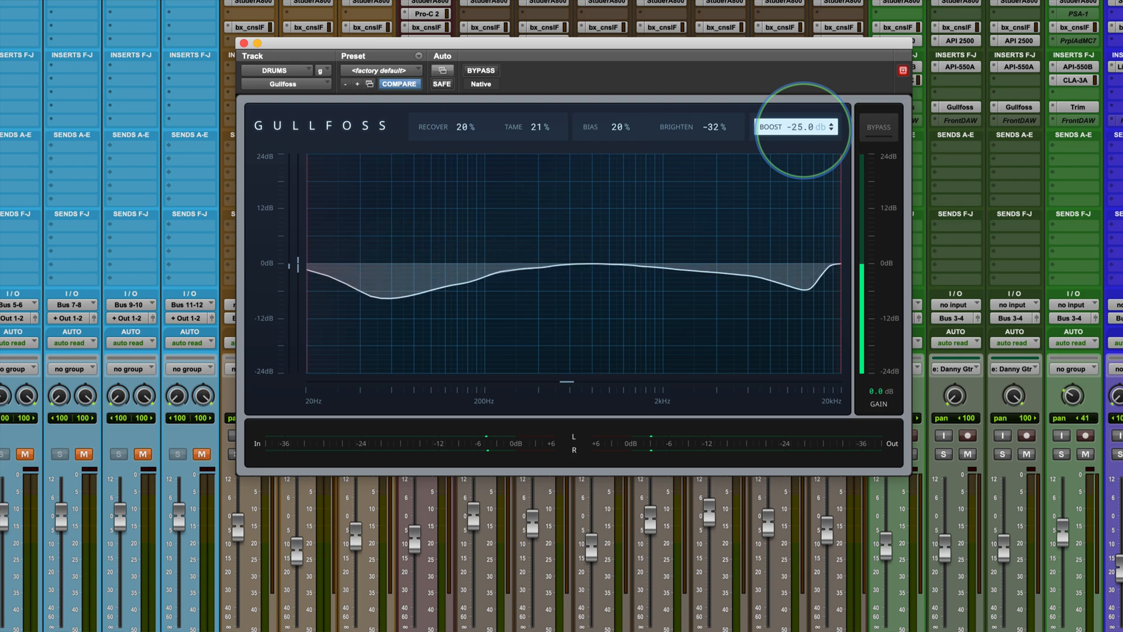
{"action": "left_click_drag", "start_coordinate": [803, 129], "coordinate": [803, 129]}
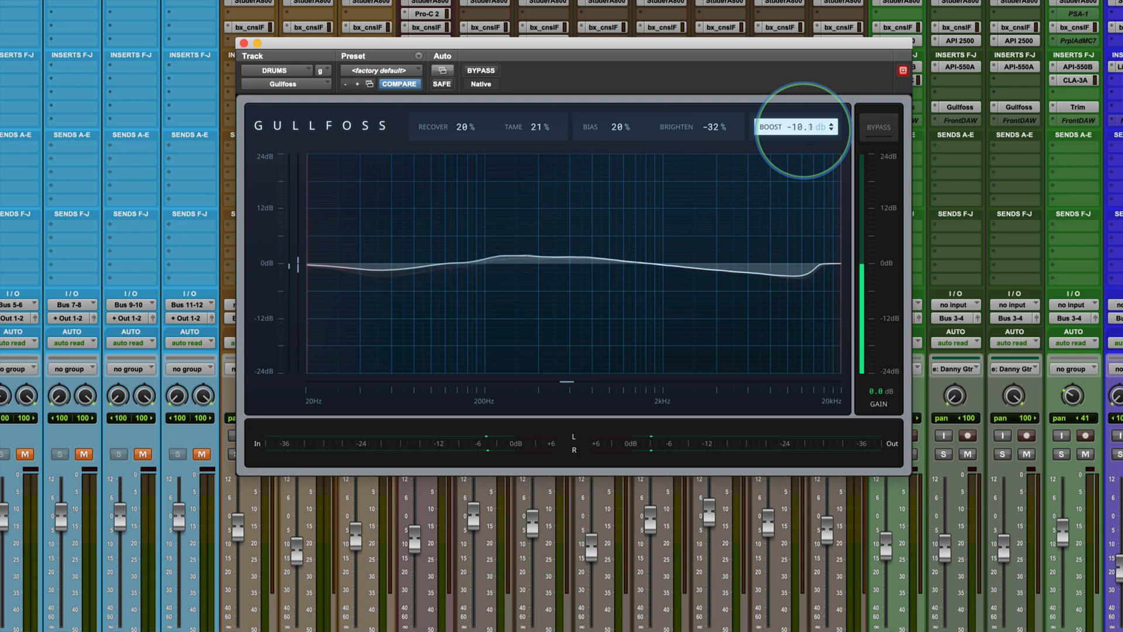
{"action": "double_click", "coordinate": [805, 129]}
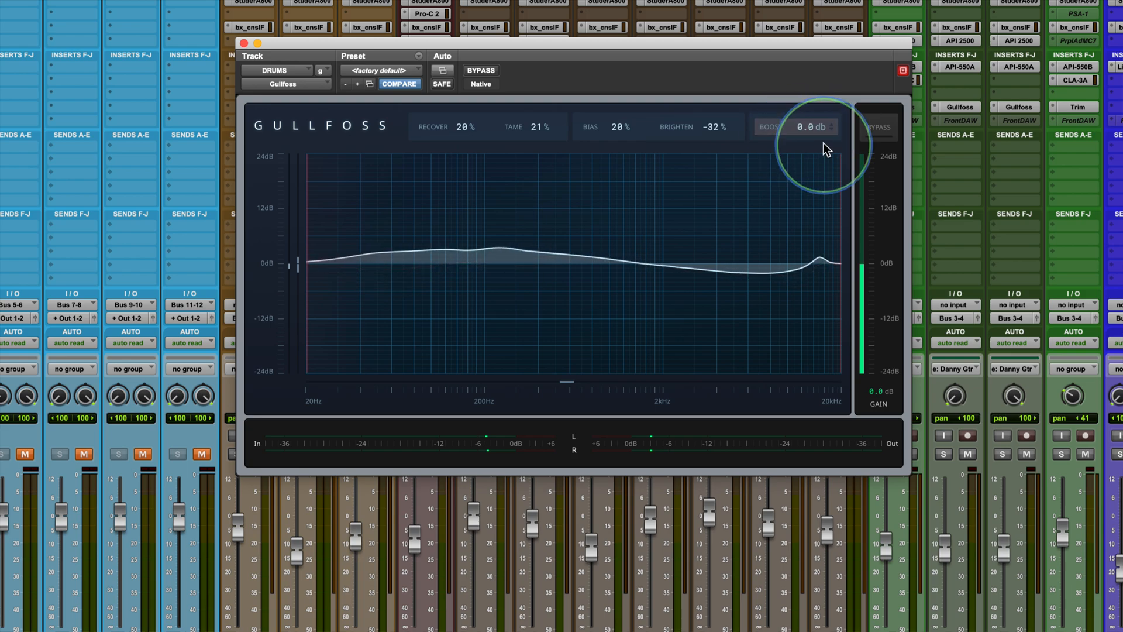
- Play the session while sweeping Boost down to -9.8 dB and back to around 0 dB
{"action": "key", "text": "space"}
{"action": "left_click_drag", "start_coordinate": [807, 129], "coordinate": [808, 186]}
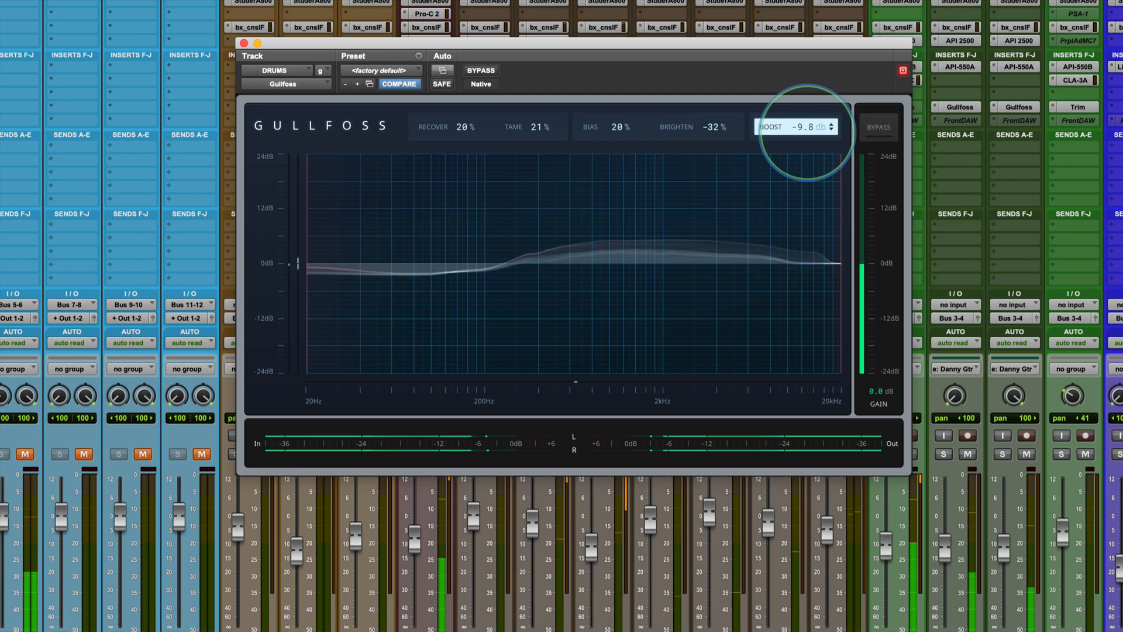
{"action": "left_click_drag", "start_coordinate": [808, 133], "coordinate": [807, 78]}
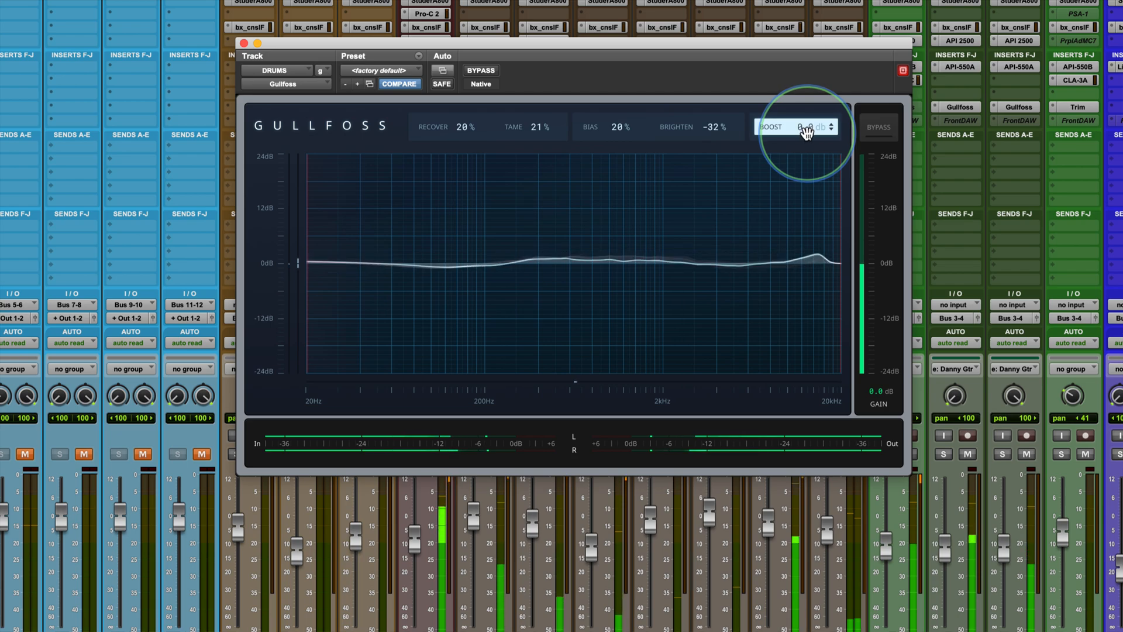
{"action": "left_click_drag", "start_coordinate": [807, 132], "coordinate": [807, 139]}
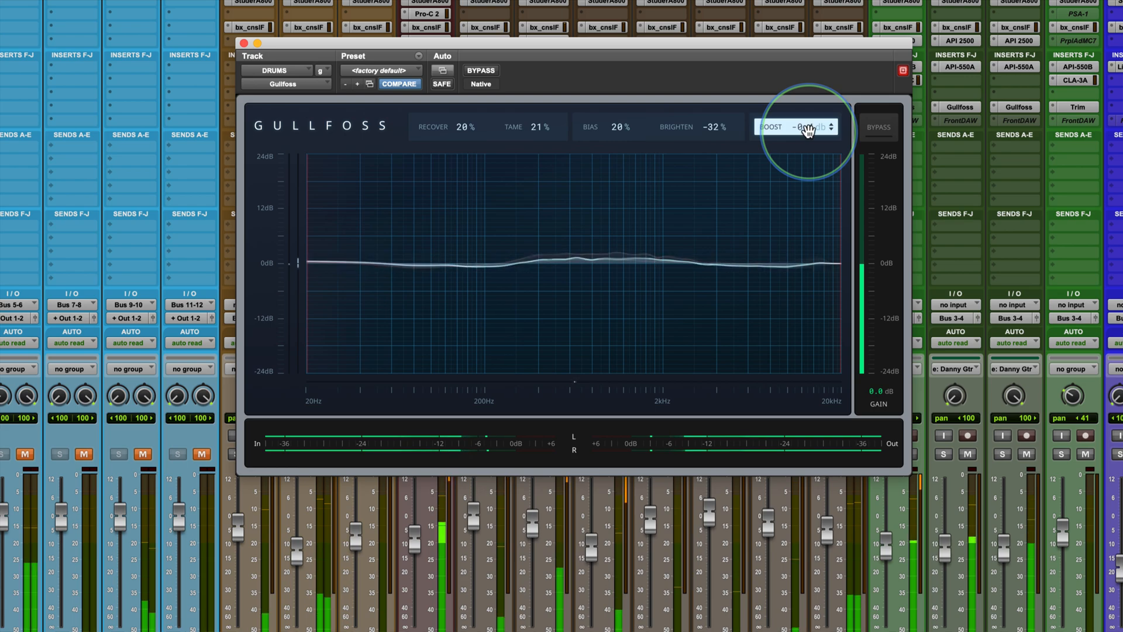
- Compare the processed drums with the bypassed sound several times during playback, and reset Boost to 0.0 dB
{"action": "left_click", "coordinate": [481, 71]}
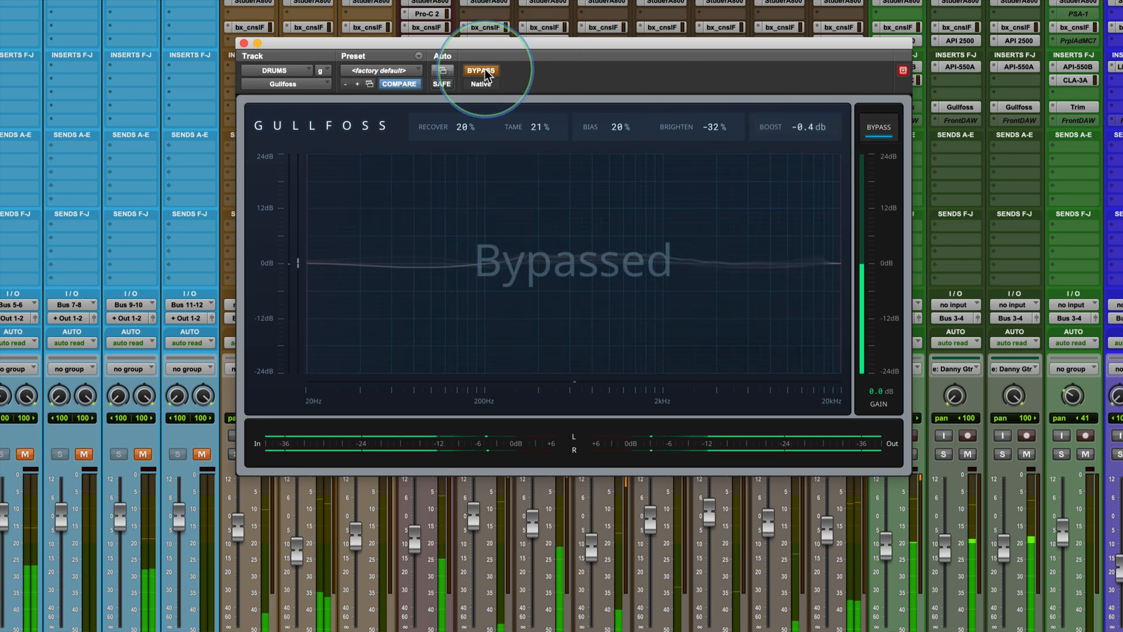
{"action": "left_click", "coordinate": [879, 131]}
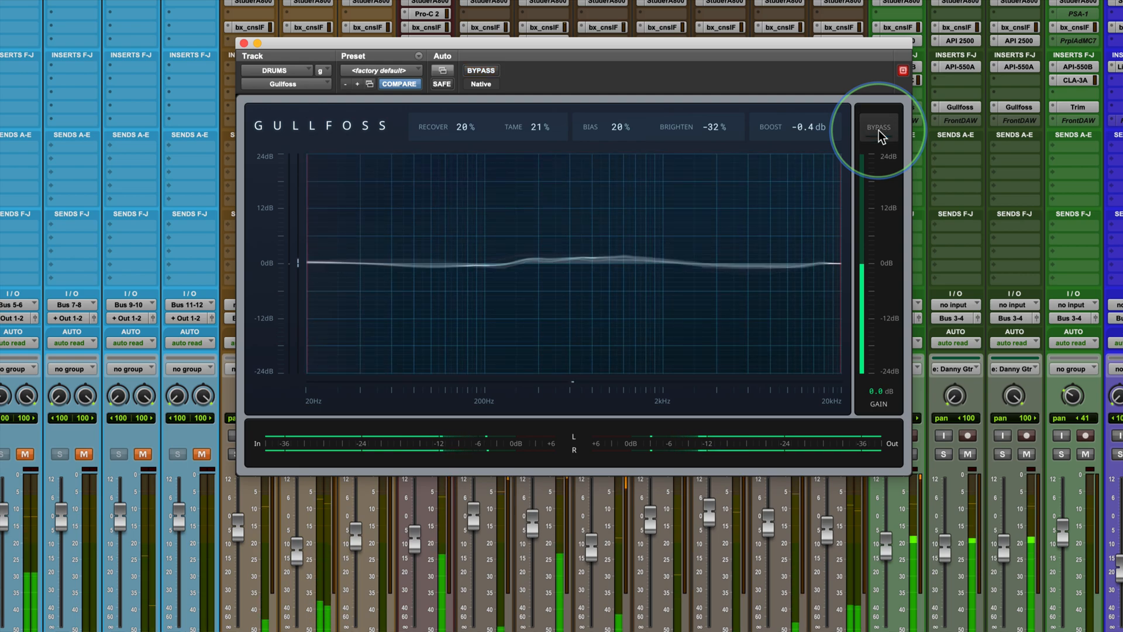
{"action": "left_click", "coordinate": [880, 135]}
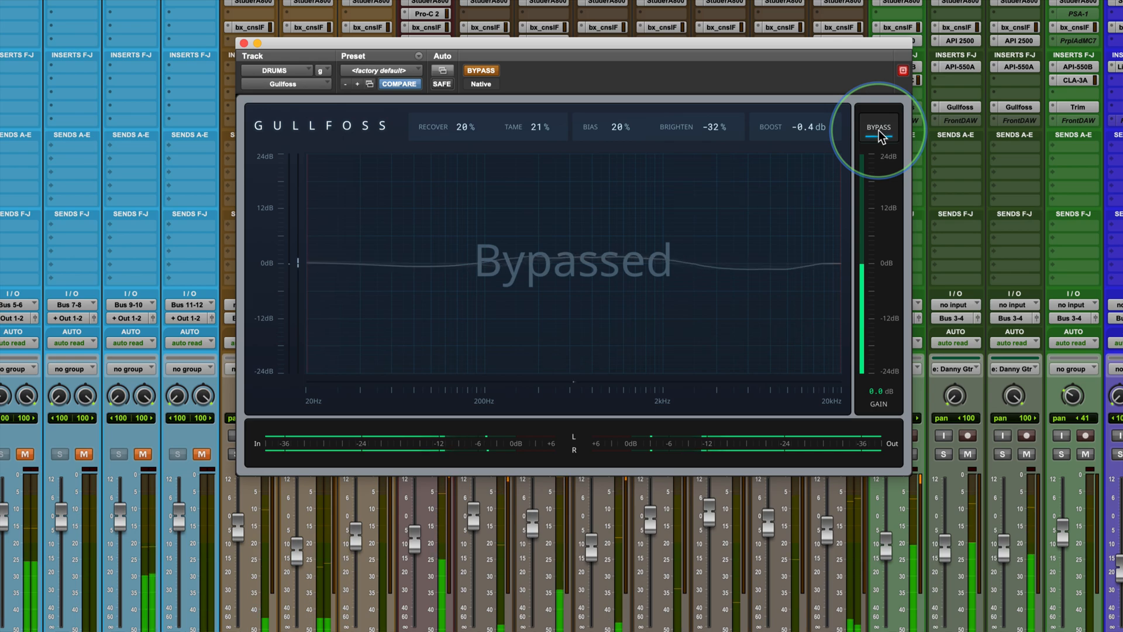
{"action": "left_click", "coordinate": [881, 134]}
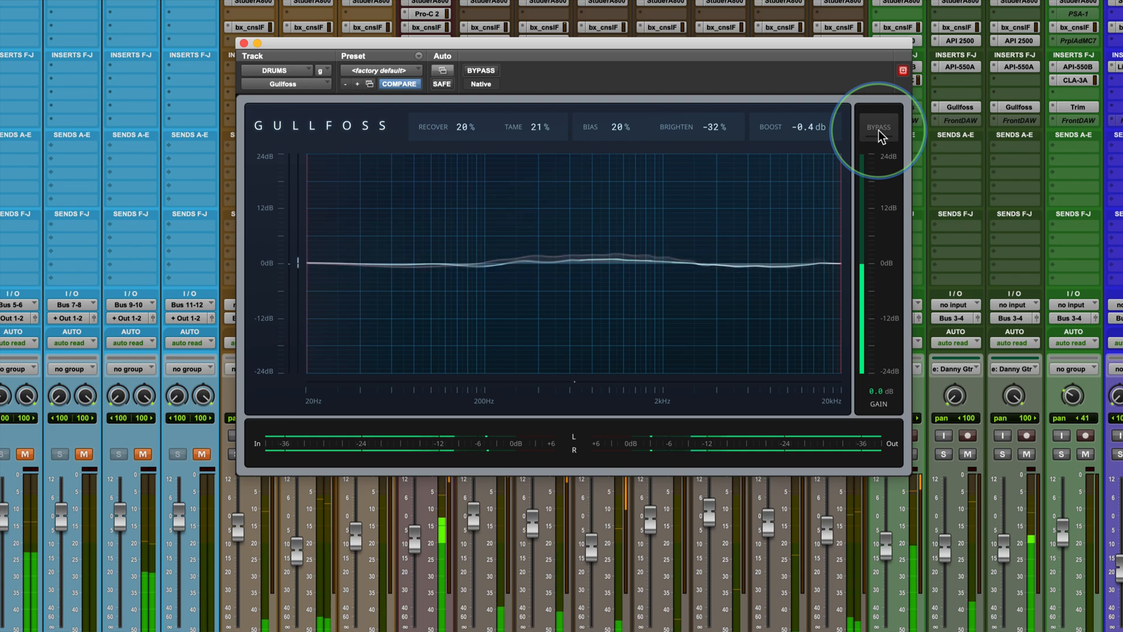
{"action": "left_click", "coordinate": [880, 134]}
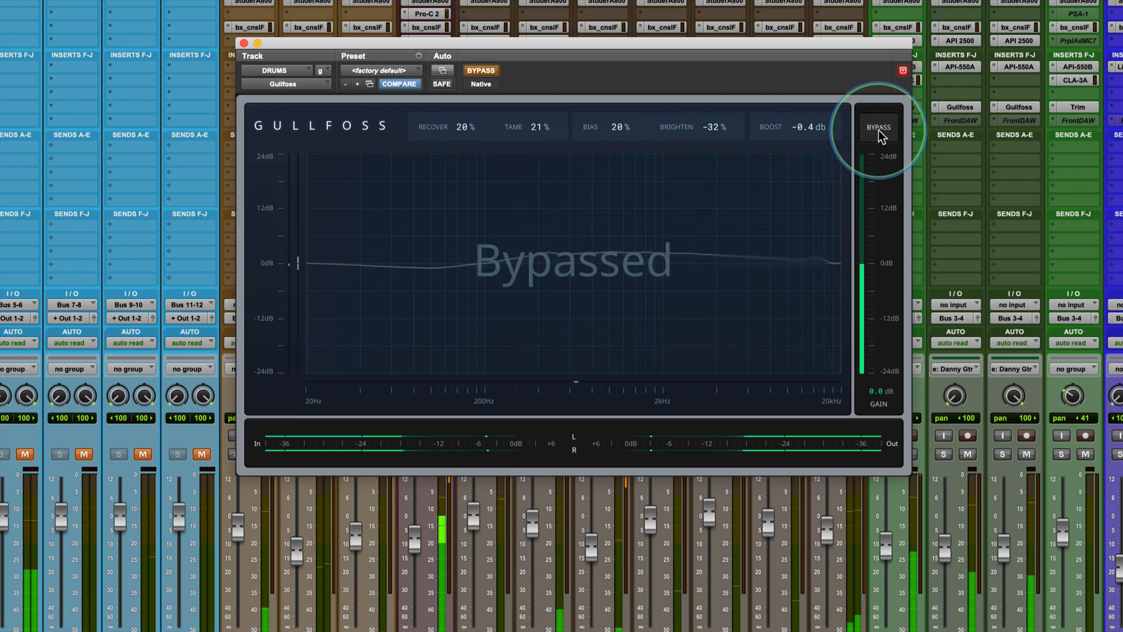
{"action": "left_click", "coordinate": [880, 134]}
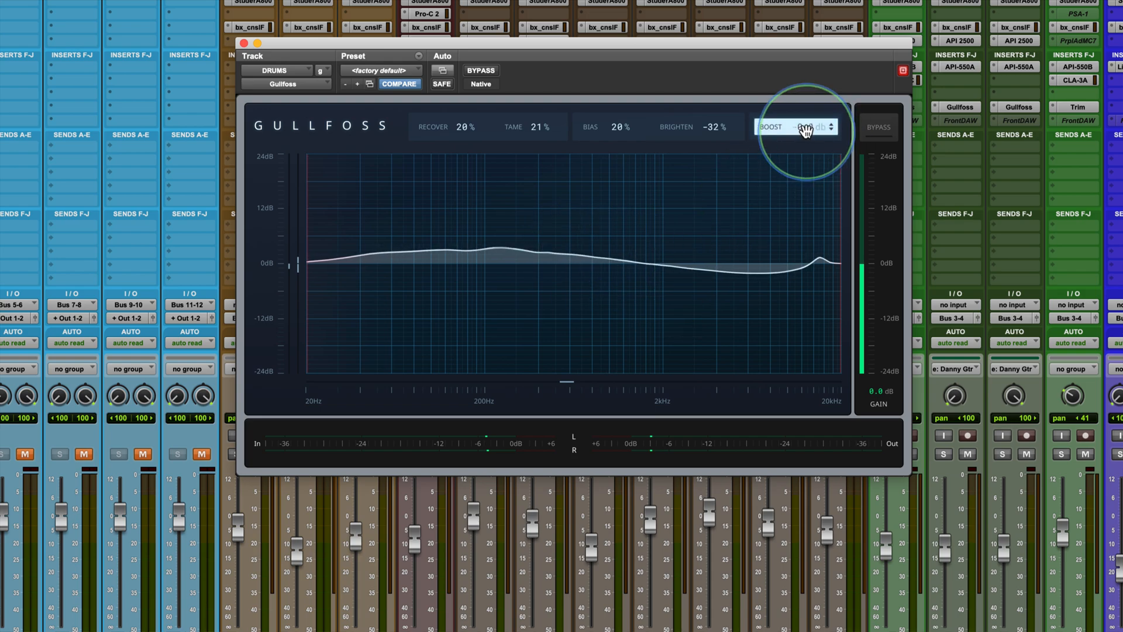
{"action": "left_click", "coordinate": [806, 129], "text": "alt"}
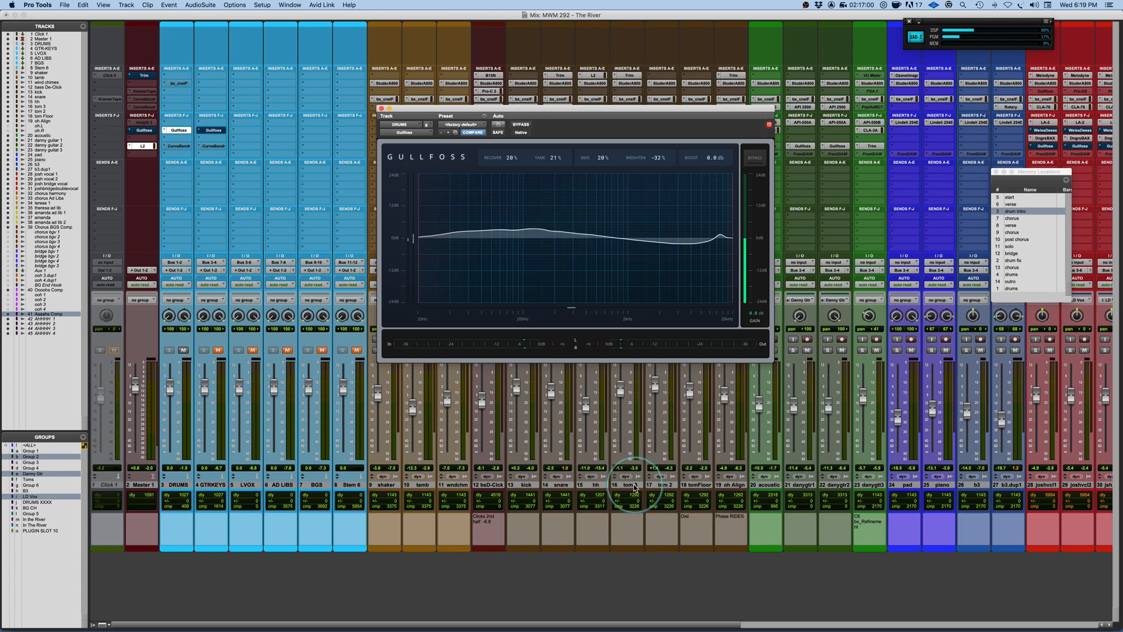
- Solo guitar tracks 21 and 22 and unmute the GTRKEYS stem
{"action": "left_click", "coordinate": [792, 350]}
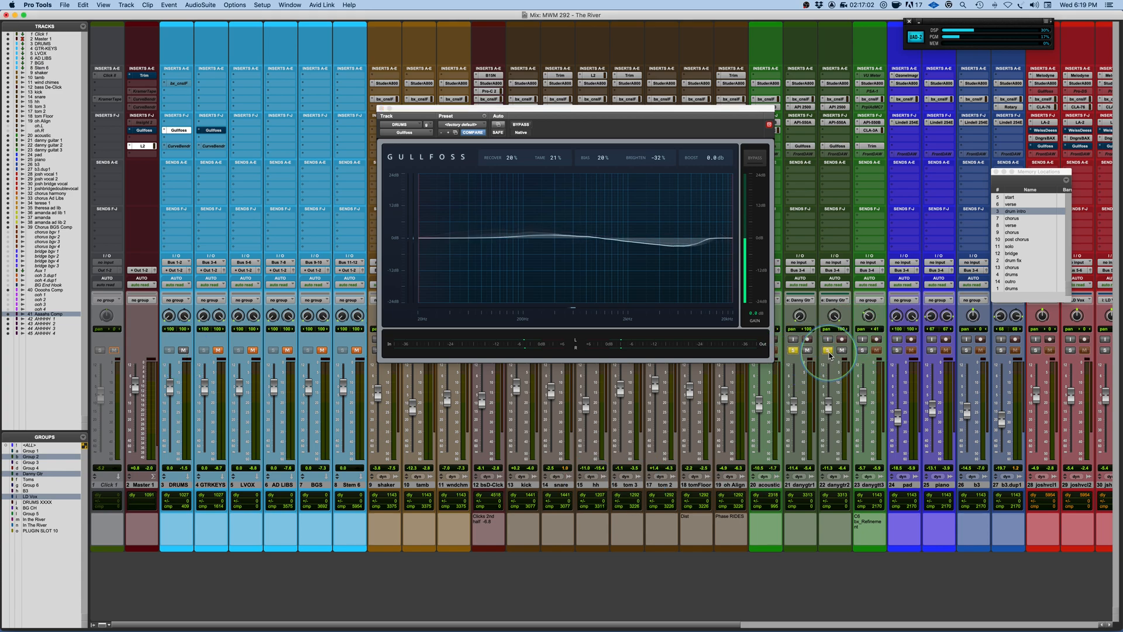
{"action": "left_click", "coordinate": [219, 350]}
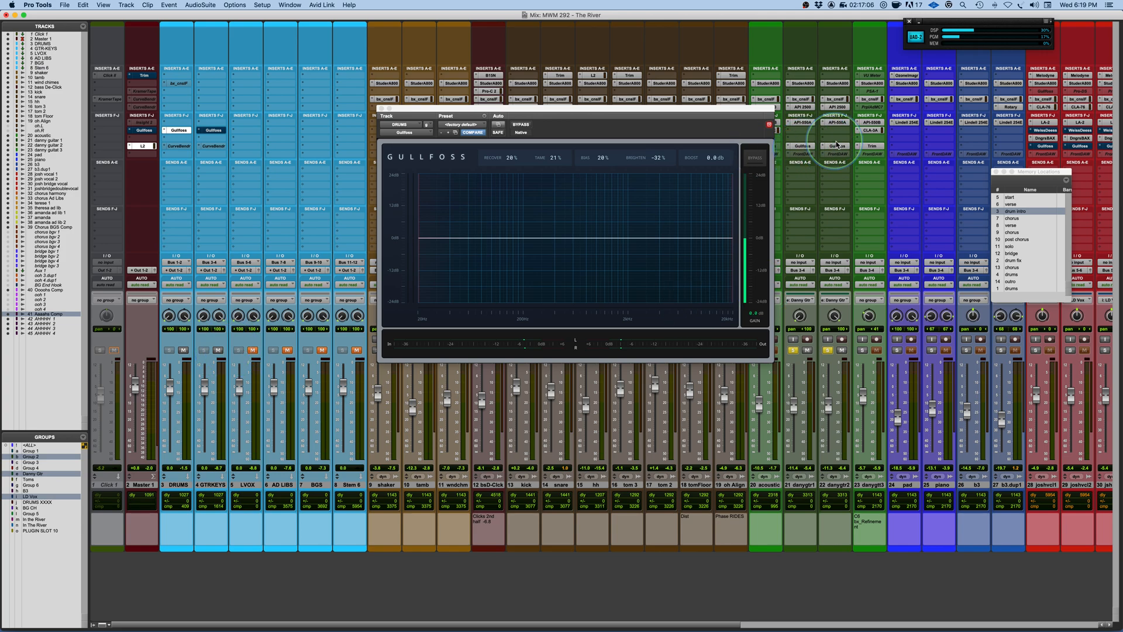
- Open Gullfoss on guitar tracks 21 and 22, raise the lower frequency limit slightly, and keep only track 21's window open, repositioned over the mixer
{"action": "left_click", "coordinate": [803, 147]}
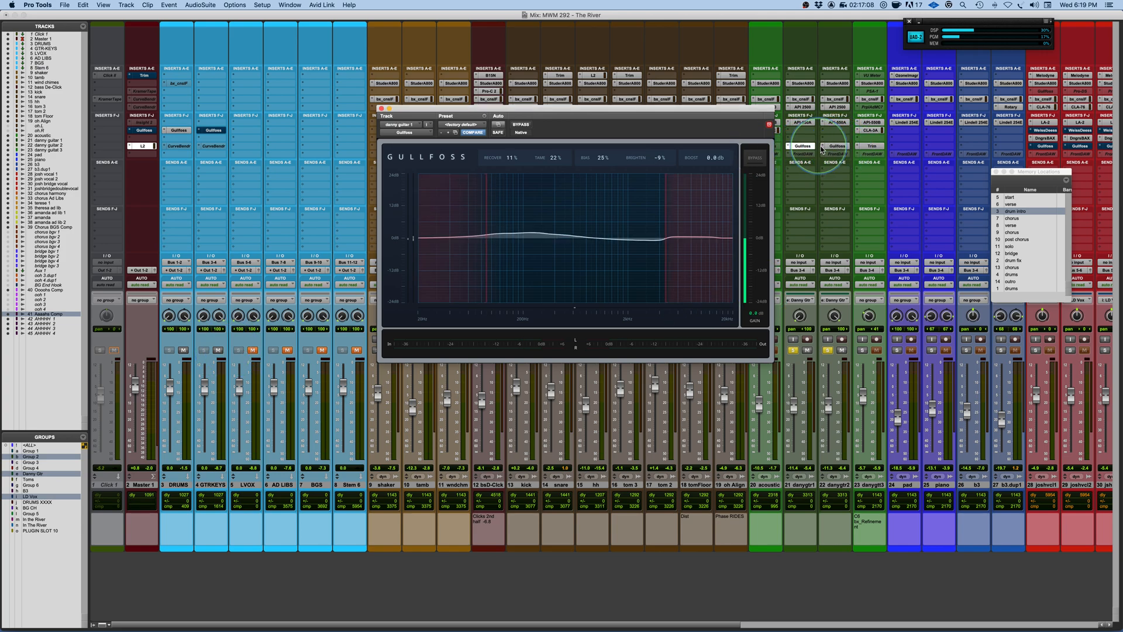
{"action": "left_click", "coordinate": [841, 147]}
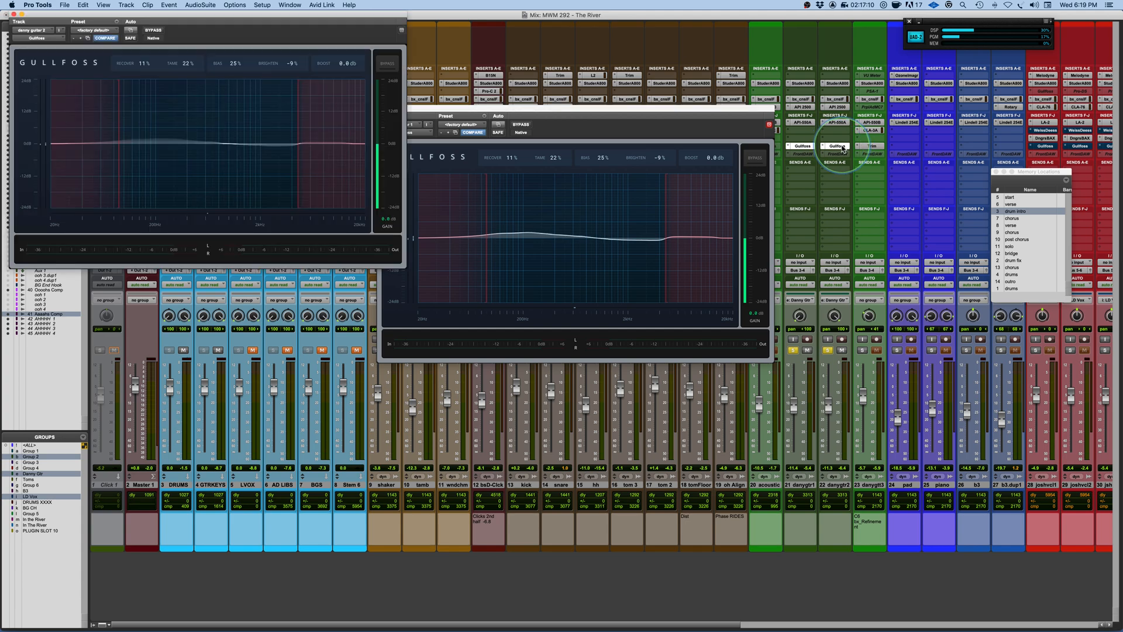
{"action": "mouse_move", "coordinate": [488, 203]}
{"action": "left_mouse_down"}
{"action": "mouse_move", "coordinate": [473, 203]}
{"action": "mouse_move", "coordinate": [508, 204]}
{"action": "left_mouse_up"}
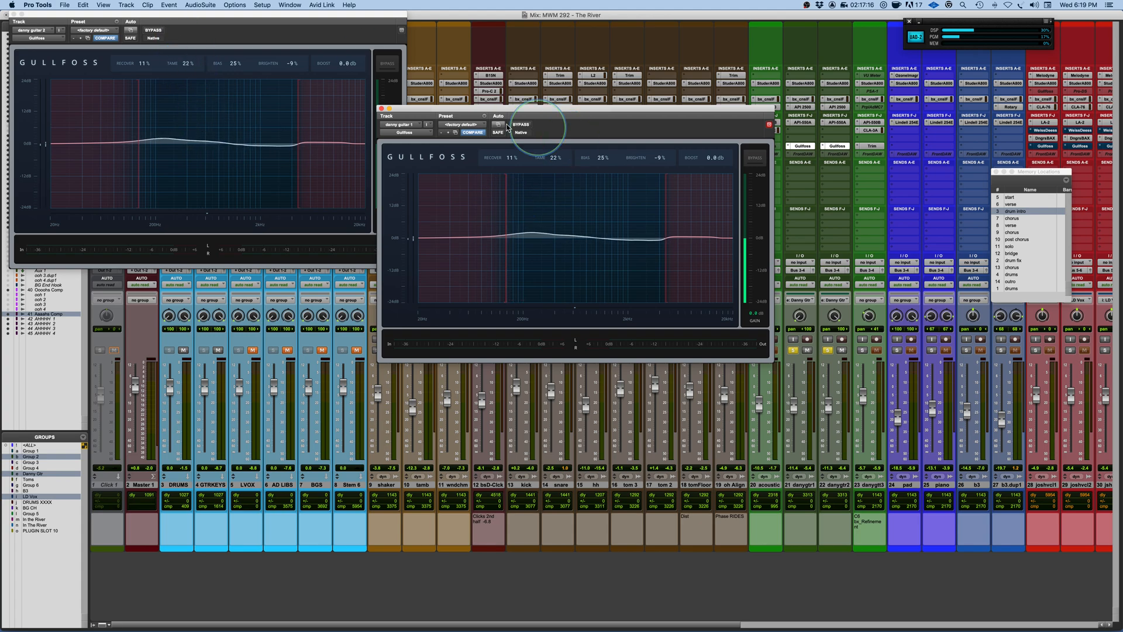
{"action": "left_click", "coordinate": [13, 16]}
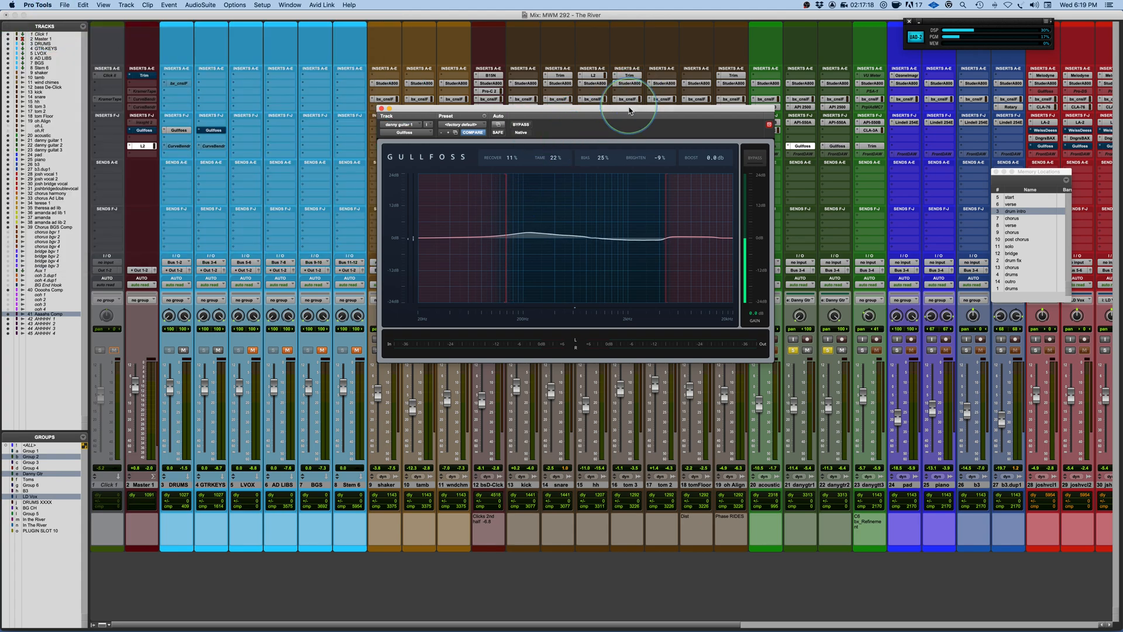
{"action": "left_click_drag", "start_coordinate": [594, 117], "coordinate": [541, 122]}
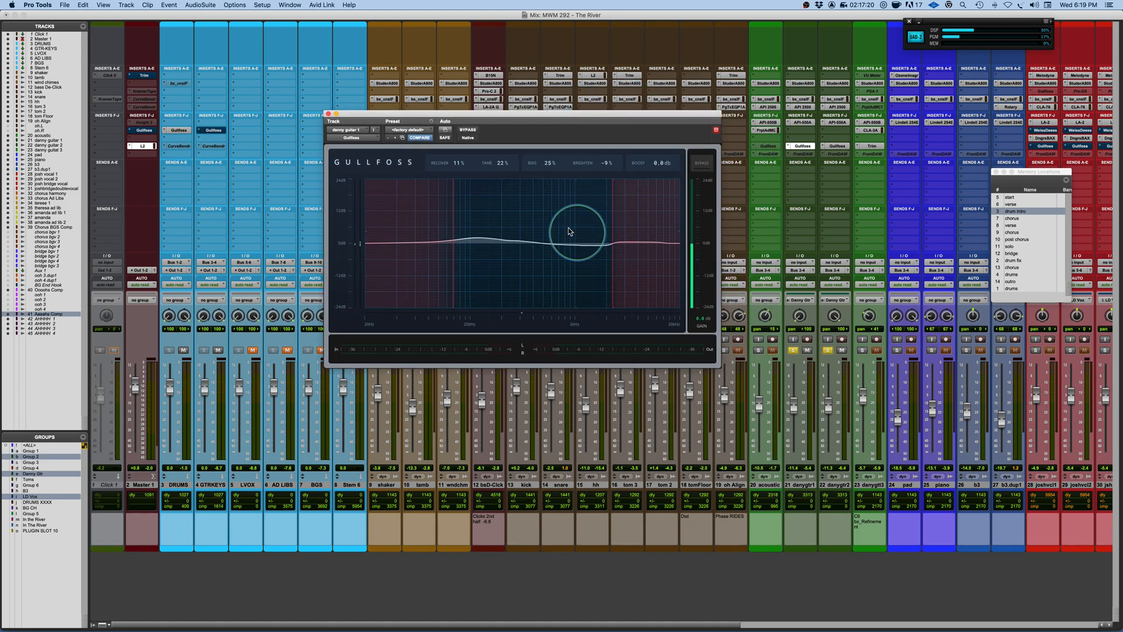
{"action": "left_click_drag", "start_coordinate": [571, 115], "coordinate": [669, 150]}
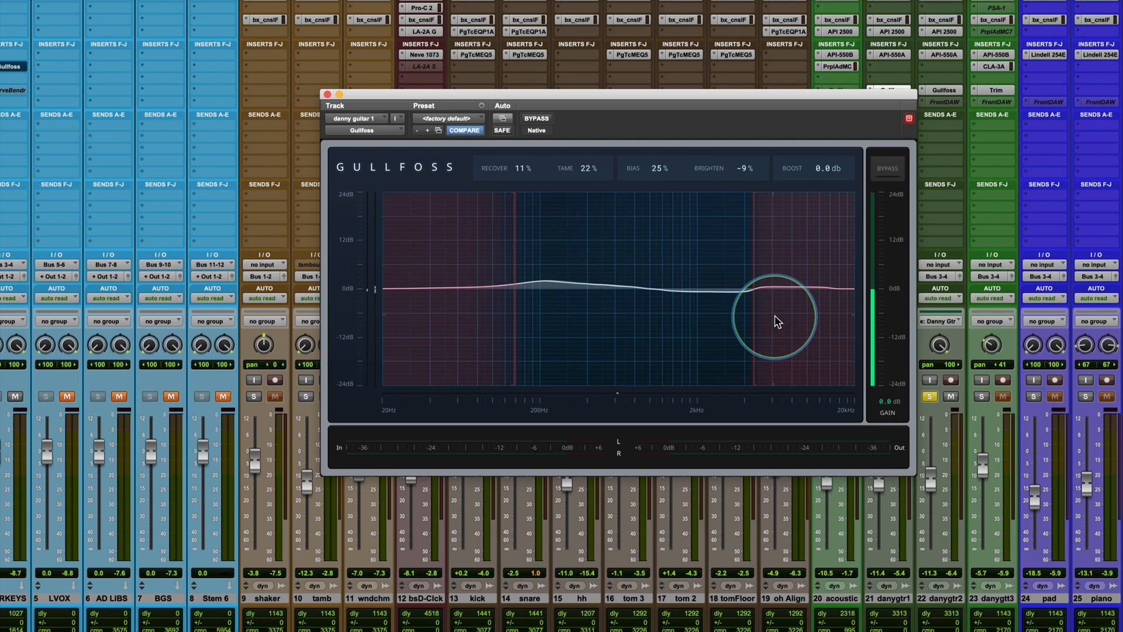
- Set Gullfoss's processing range on guitar track 21 to a lower limit of about 90 Hz and an upper limit of 4966.9 Hz
{"action": "left_click_drag", "start_coordinate": [756, 265], "coordinate": [759, 258]}
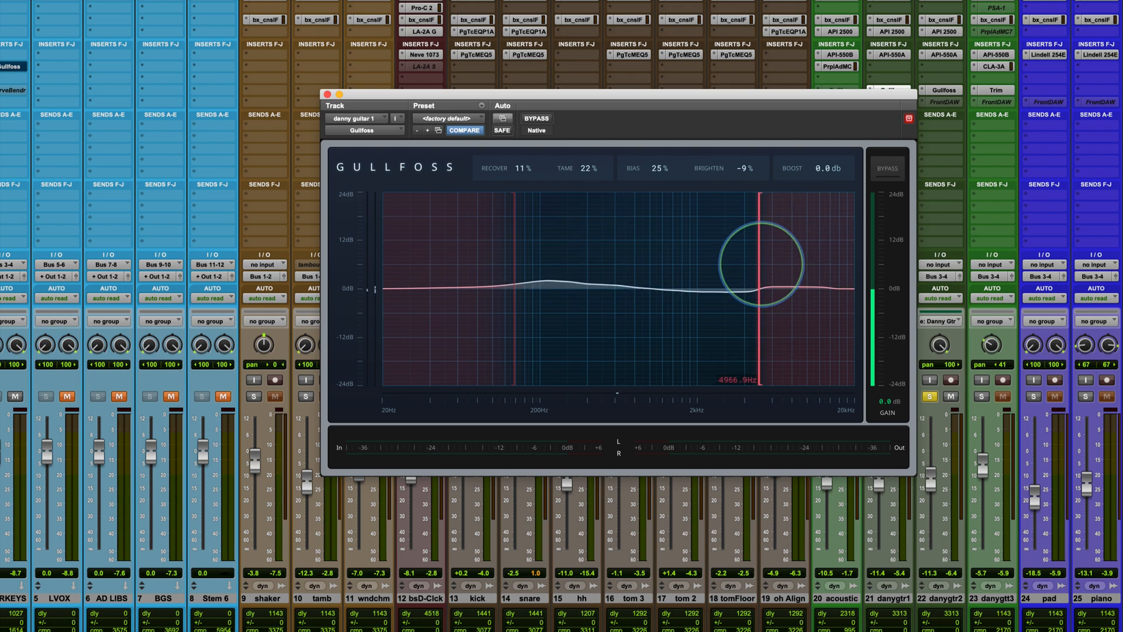
{"action": "left_click_drag", "start_coordinate": [515, 262], "coordinate": [483, 269]}
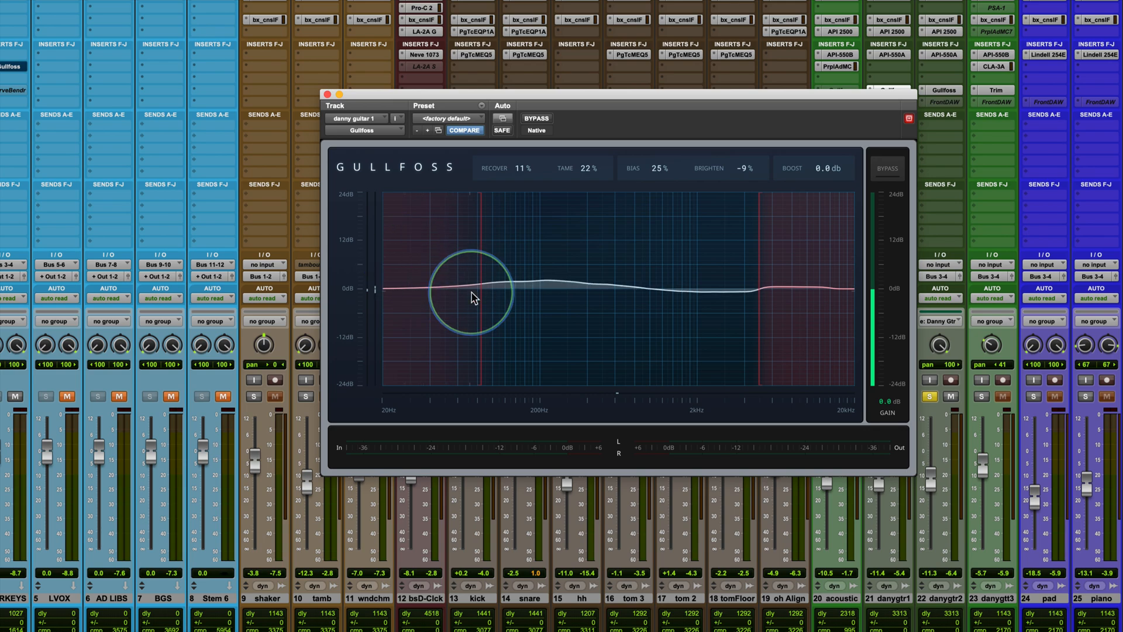
{"action": "mouse_move", "coordinate": [479, 293]}
{"action": "left_mouse_down"}
{"action": "mouse_move", "coordinate": [351, 288]}
{"action": "mouse_move", "coordinate": [534, 293]}
{"action": "mouse_move", "coordinate": [472, 293]}
{"action": "mouse_move", "coordinate": [487, 297]}
{"action": "left_mouse_up"}
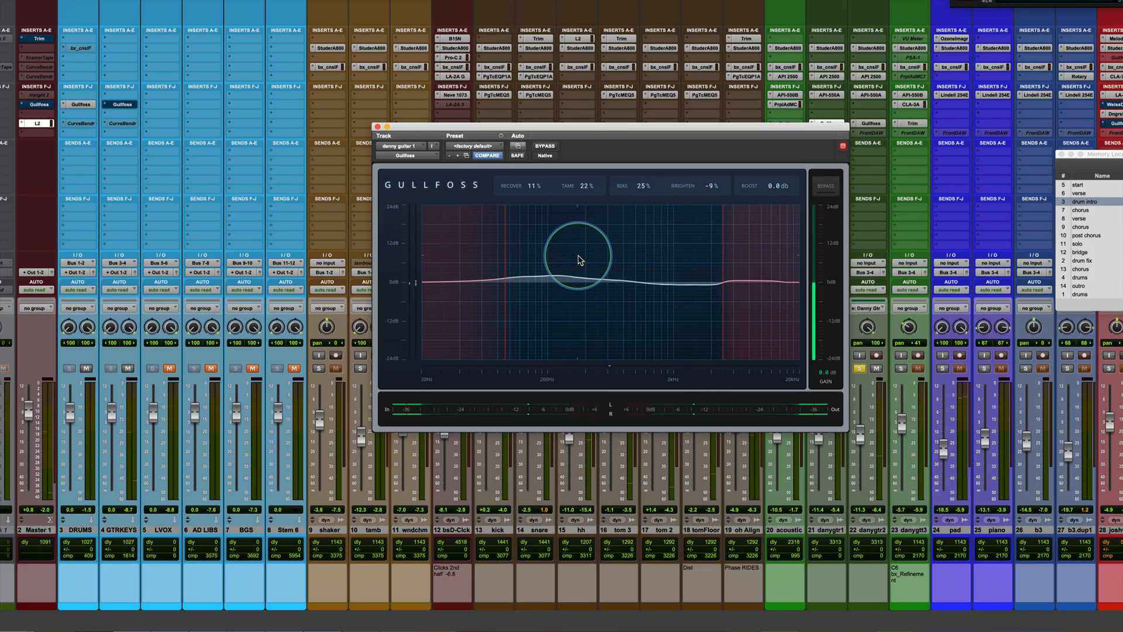
- Move the Memory Locations window beside Gullfoss and play the session from chorus marker 9
{"action": "left_click_drag", "start_coordinate": [1088, 154], "coordinate": [895, 175]}
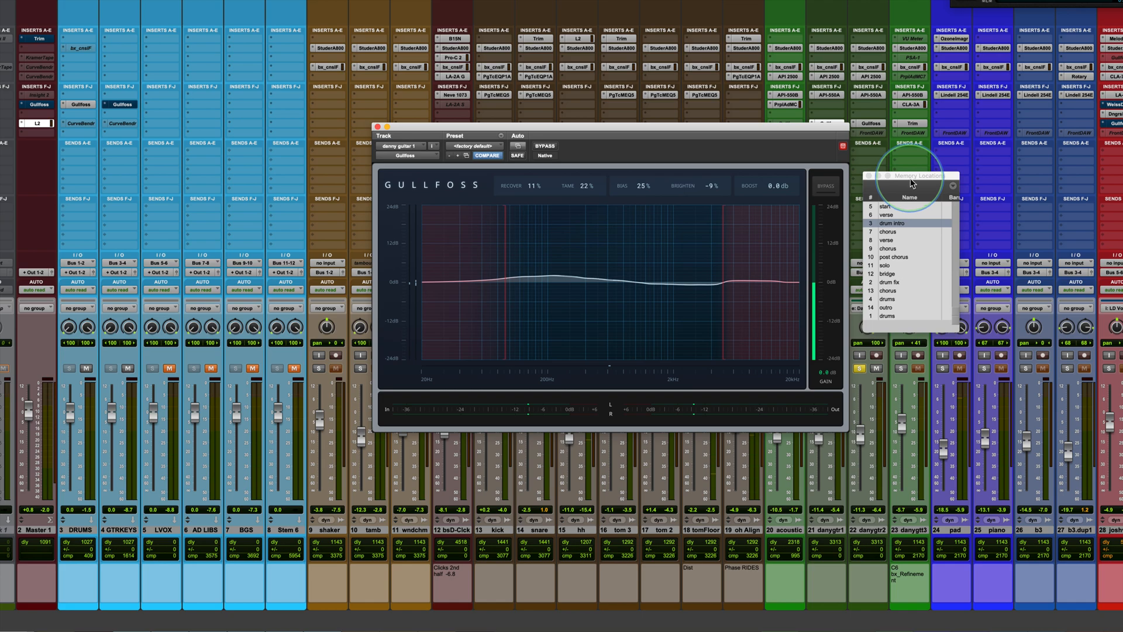
{"action": "left_click", "coordinate": [889, 248]}
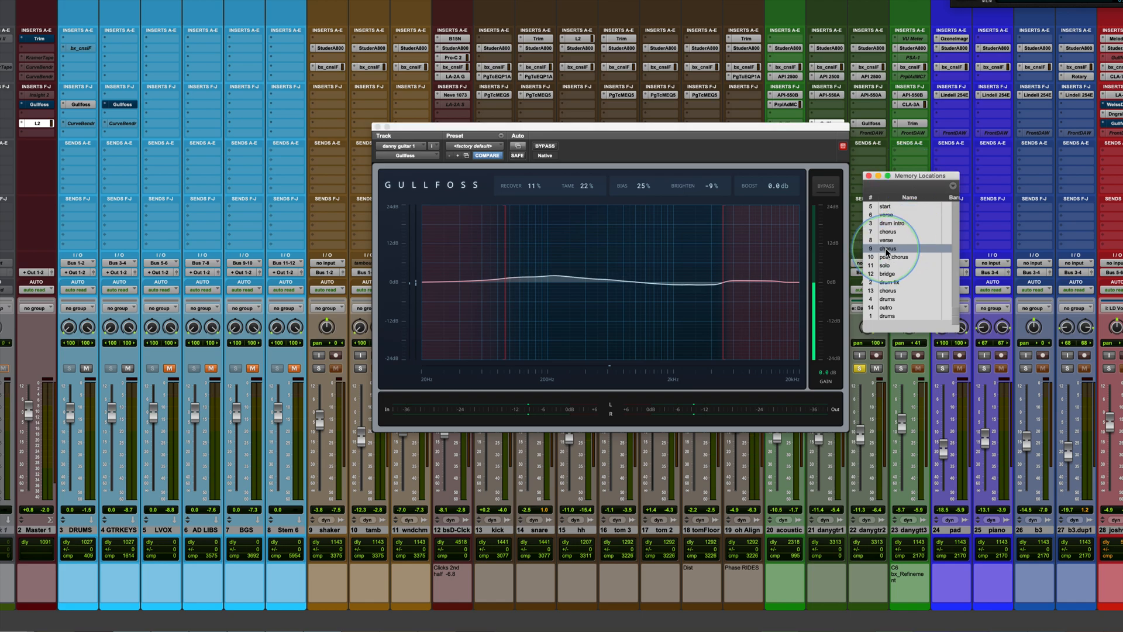
{"action": "key", "text": "space"}
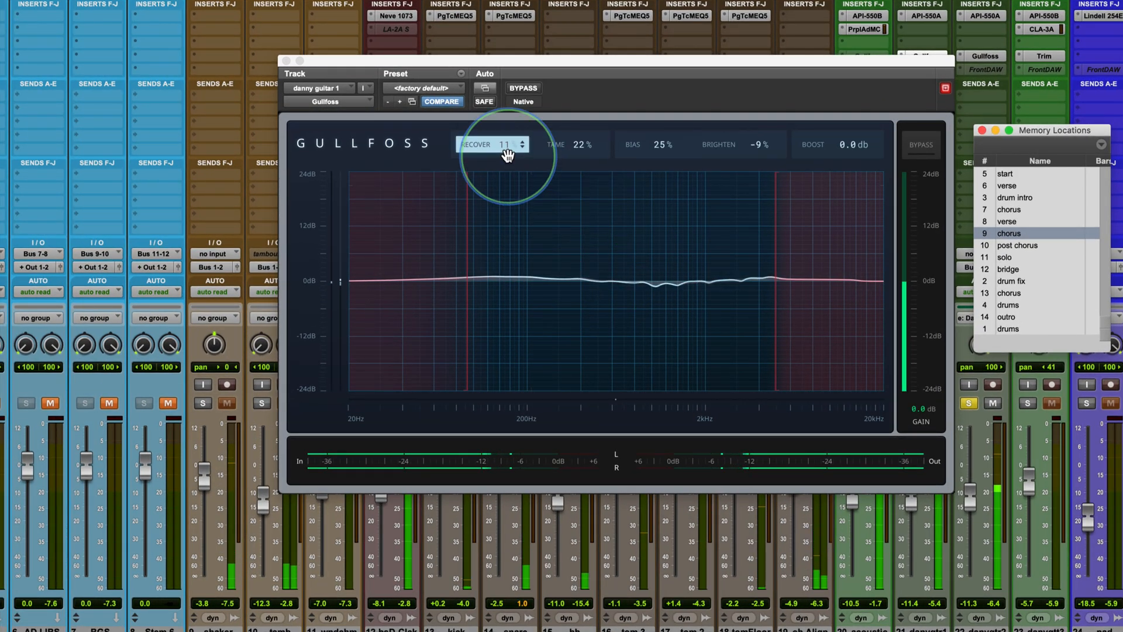
- Raise Recover to 88 %, Tame to 48 % and Bias to 65 % on the guitars during playback, and compare with the bypassed sound
{"action": "left_click_drag", "start_coordinate": [507, 154], "coordinate": [578, 150]}
{"action": "left_click_drag", "start_coordinate": [579, 152], "coordinate": [579, 159]}
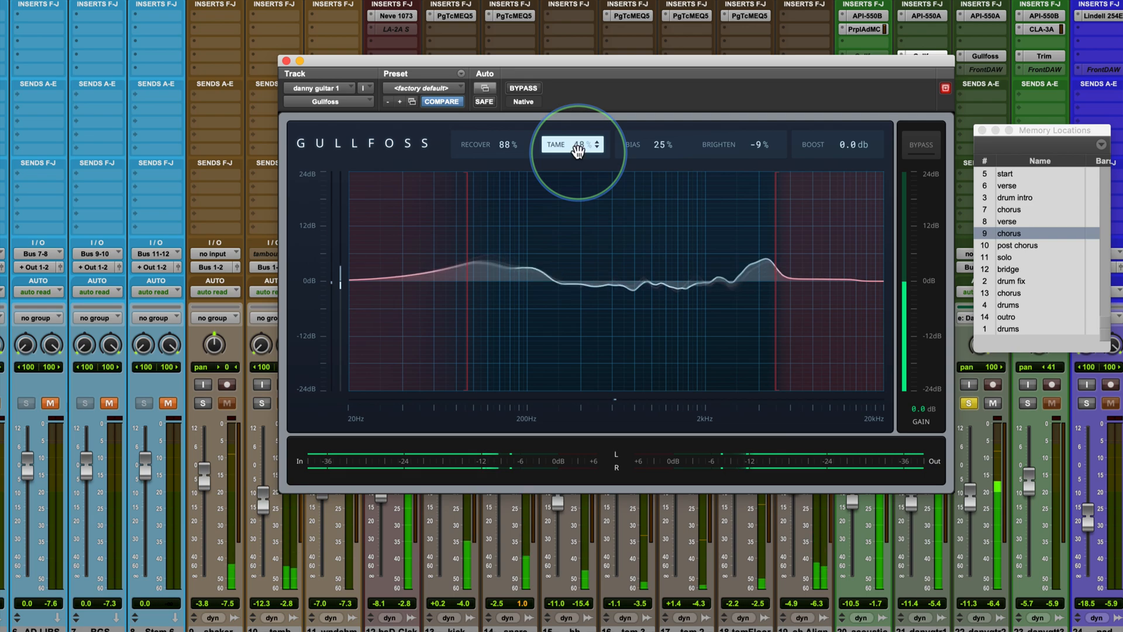
{"action": "left_click_drag", "start_coordinate": [668, 156], "coordinate": [668, 151]}
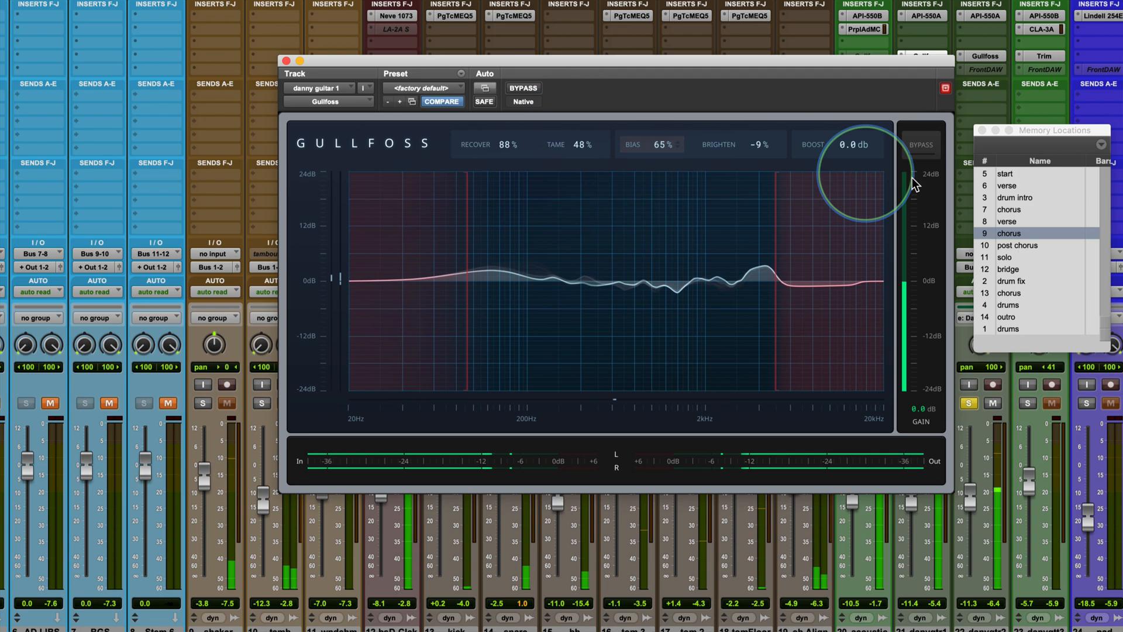
{"action": "left_click", "coordinate": [922, 145]}
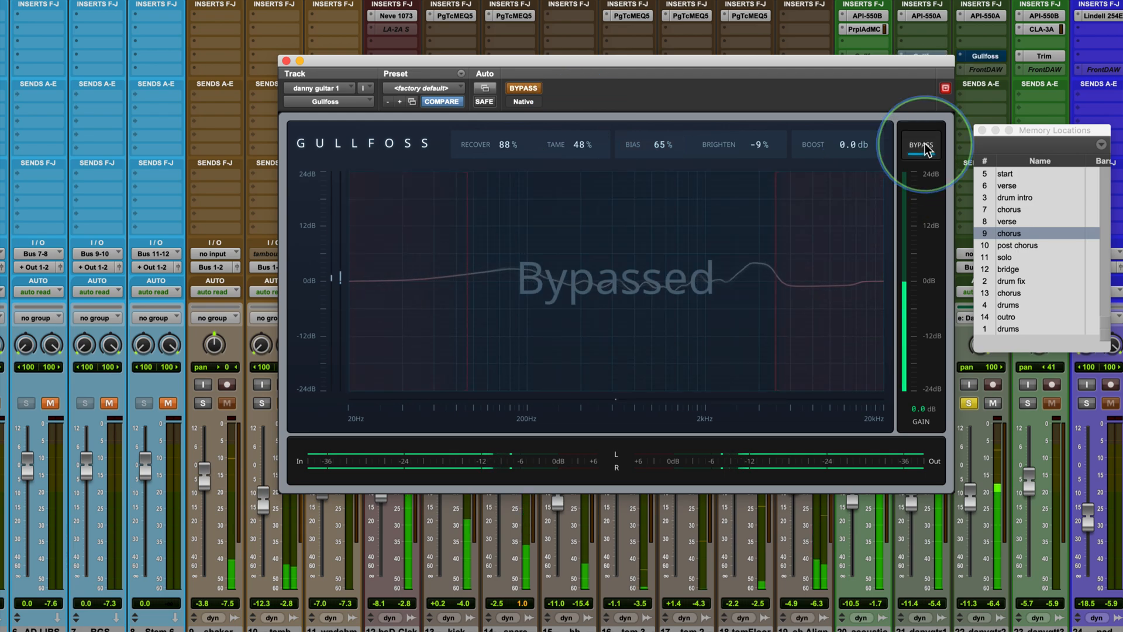
{"action": "left_click", "coordinate": [922, 149]}
- Narrow the guitars' Gullfoss range to about 260 Hz at the low end and 6137.6 Hz at the high end, and compare with bypass
{"action": "left_click_drag", "start_coordinate": [469, 217], "coordinate": [586, 220]}
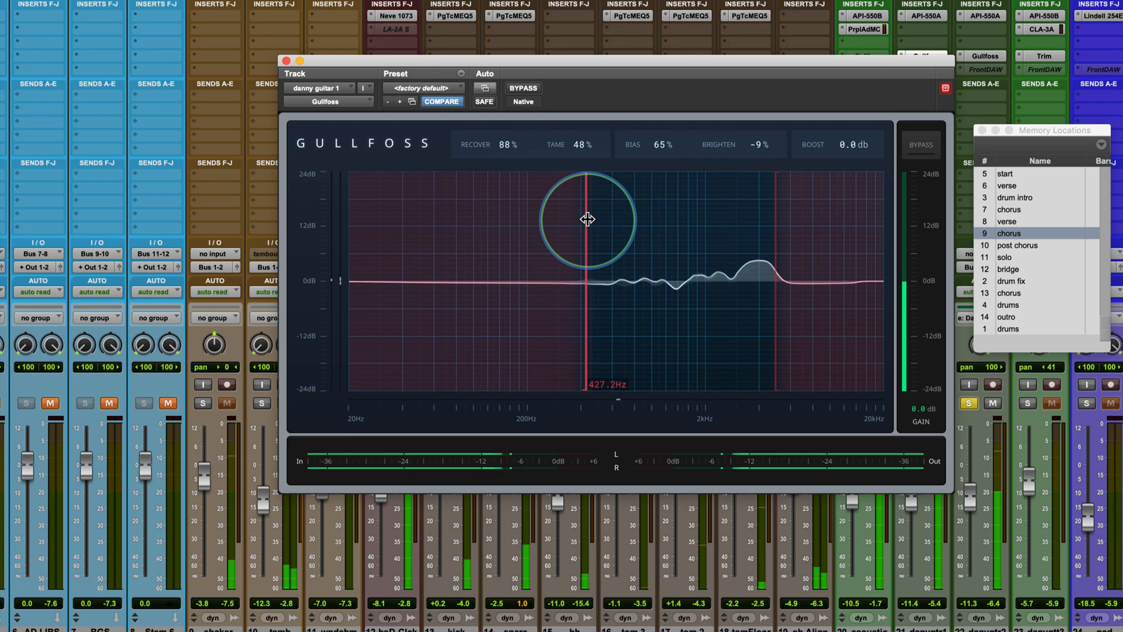
{"action": "left_click_drag", "start_coordinate": [587, 219], "coordinate": [546, 219]}
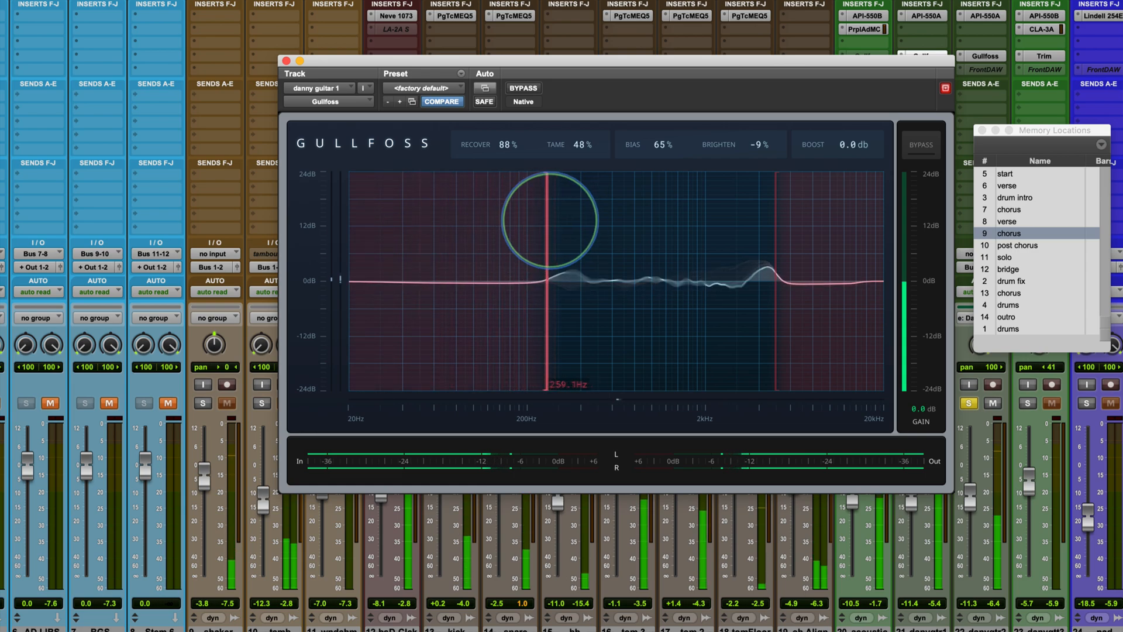
{"action": "left_click_drag", "start_coordinate": [803, 234], "coordinate": [793, 234]}
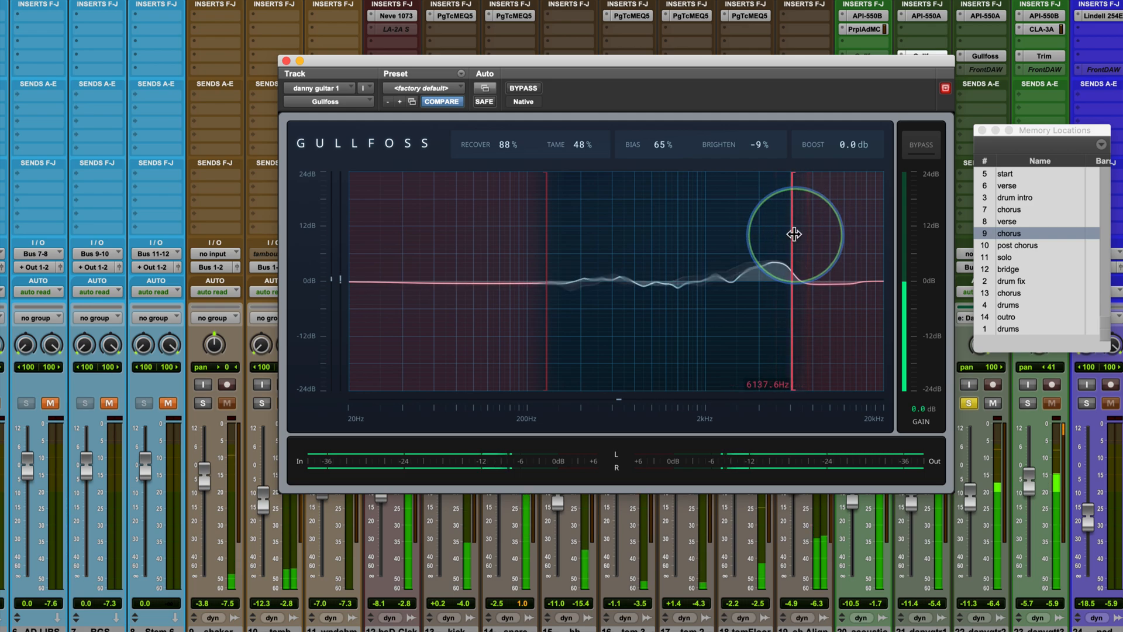
{"action": "left_click", "coordinate": [927, 153]}
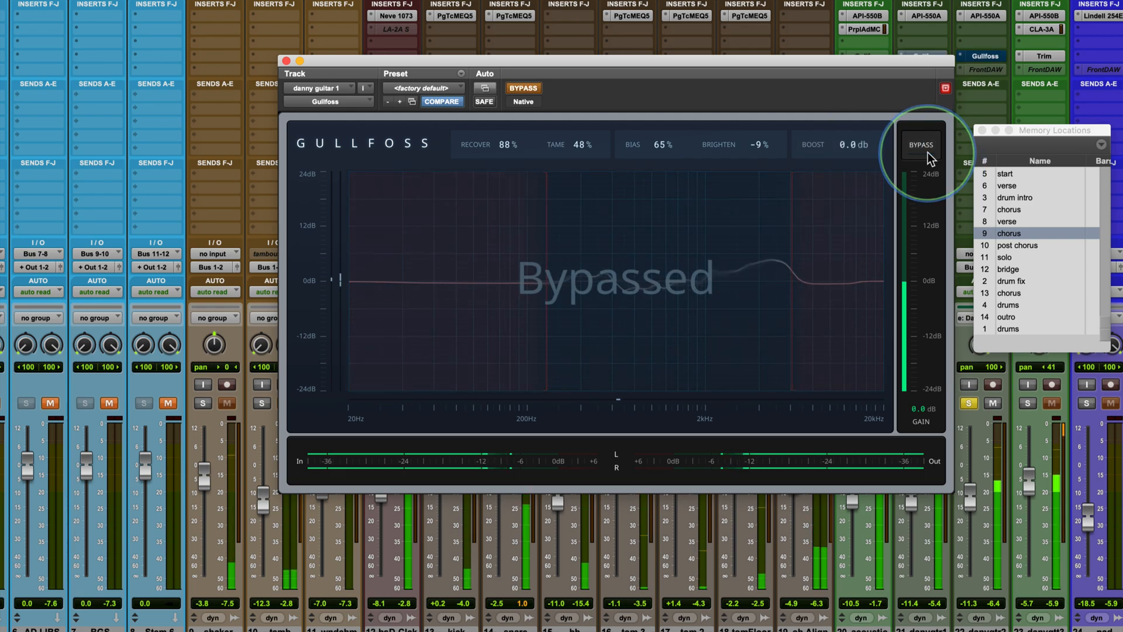
{"action": "left_click", "coordinate": [928, 152]}
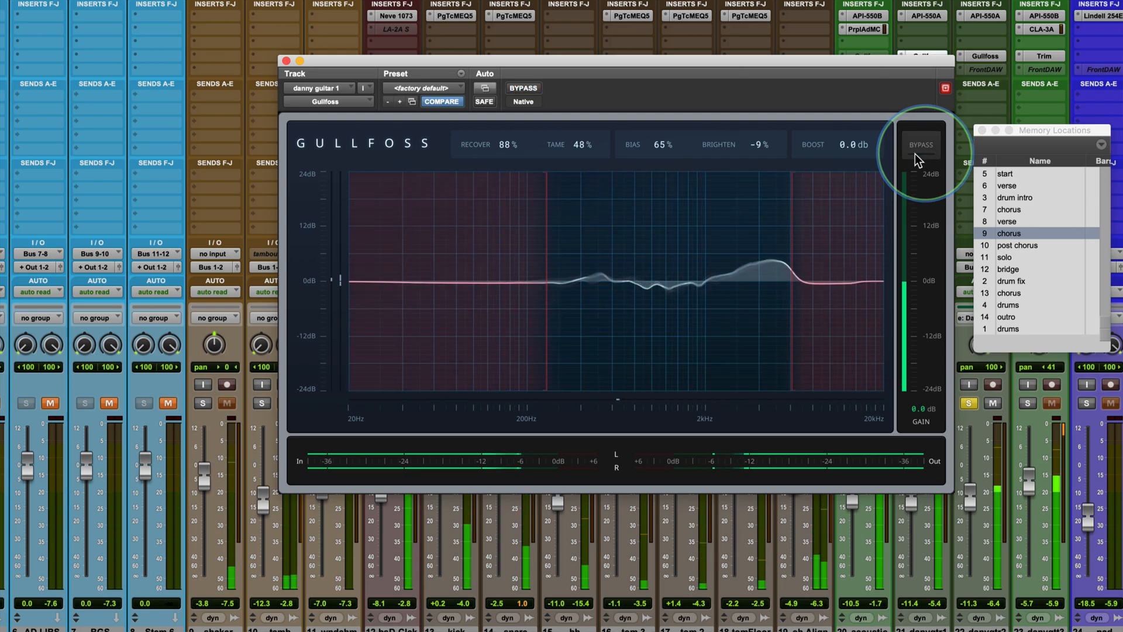
- Lower Brighten to -27 % on the guitars, compare the result with the bypassed sound, and stop playback
{"action": "left_click_drag", "start_coordinate": [758, 147], "coordinate": [759, 156]}
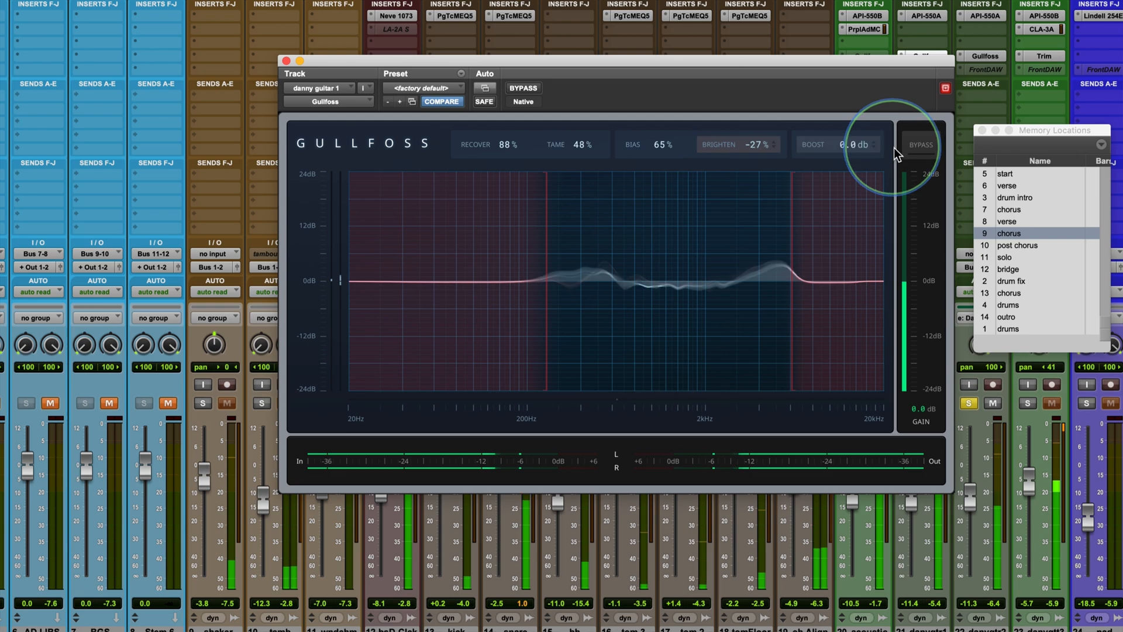
{"action": "left_click", "coordinate": [916, 153]}
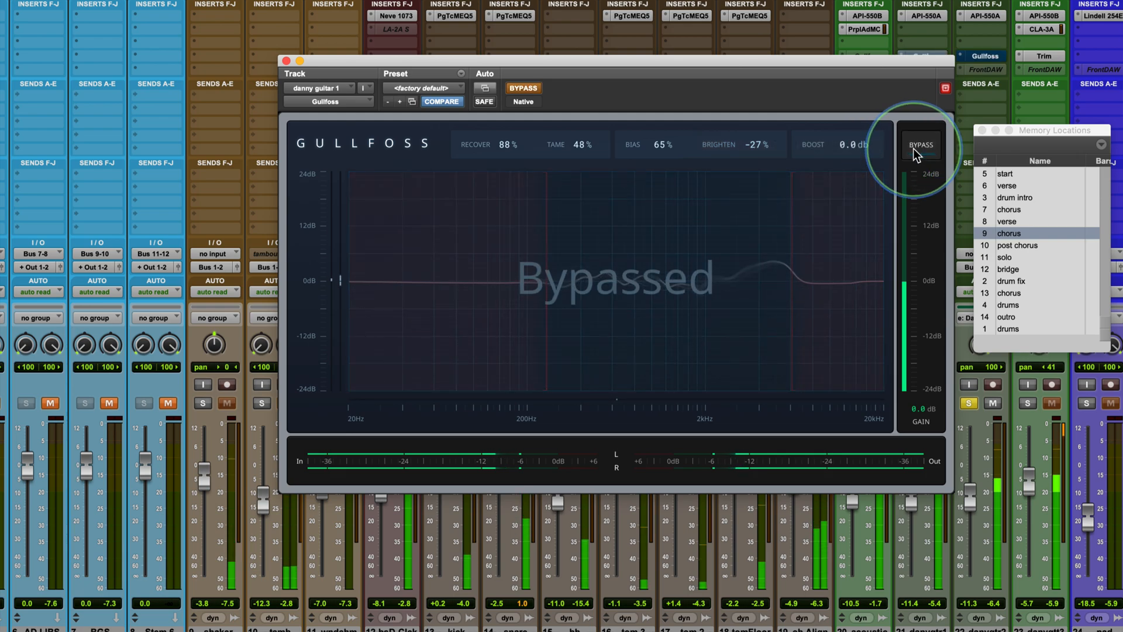
{"action": "left_click", "coordinate": [917, 154]}
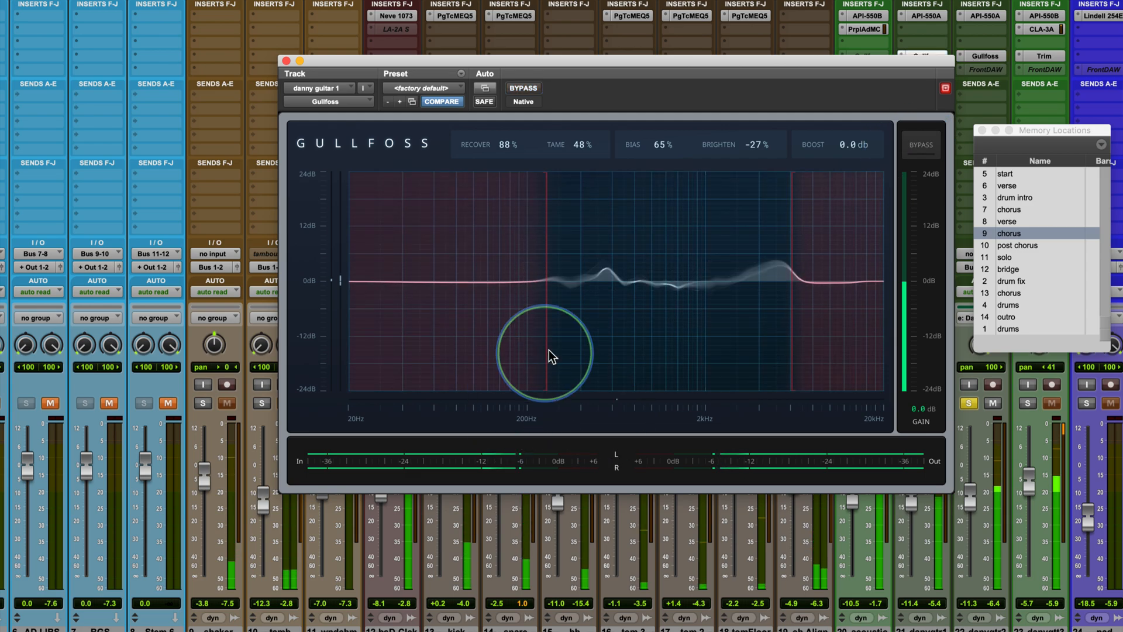
{"action": "mouse_move", "coordinate": [549, 349]}
{"action": "key", "text": "space"}
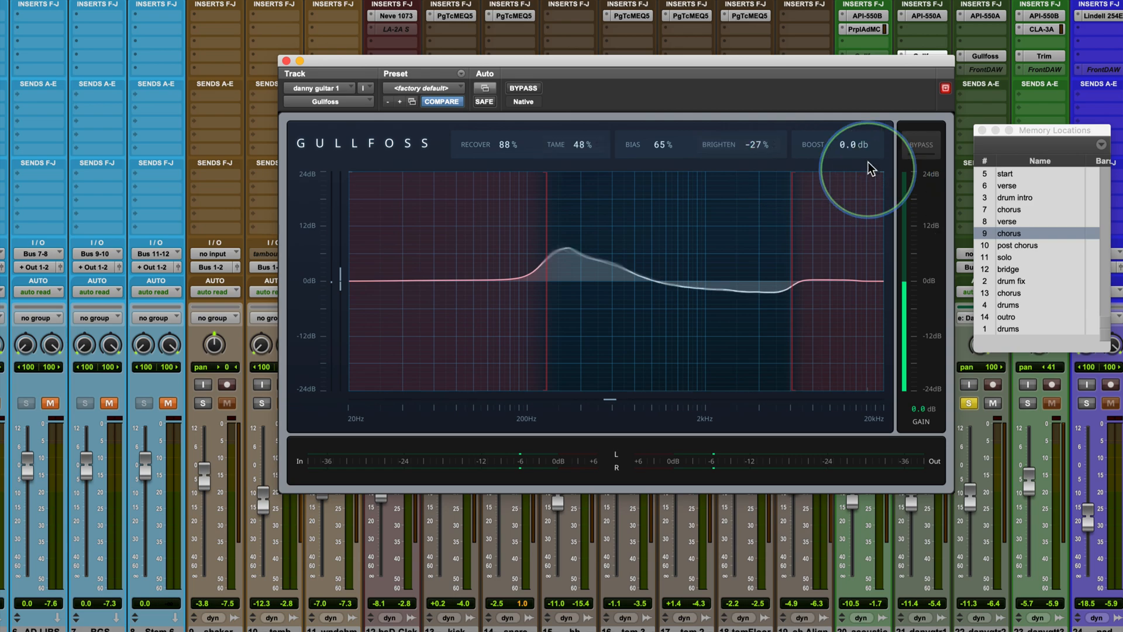
- Try Boost at 11.2 dB on the guitars and reset it to 0.0 dB
{"action": "left_click_drag", "start_coordinate": [841, 148], "coordinate": [840, 117]}
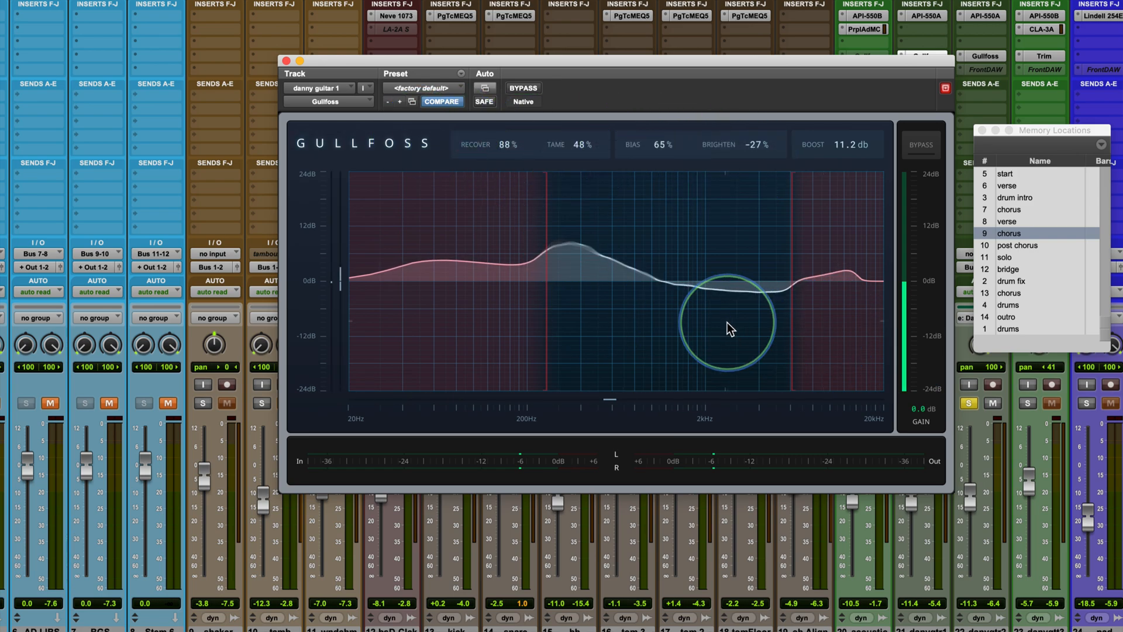
{"action": "double_click", "coordinate": [844, 146]}
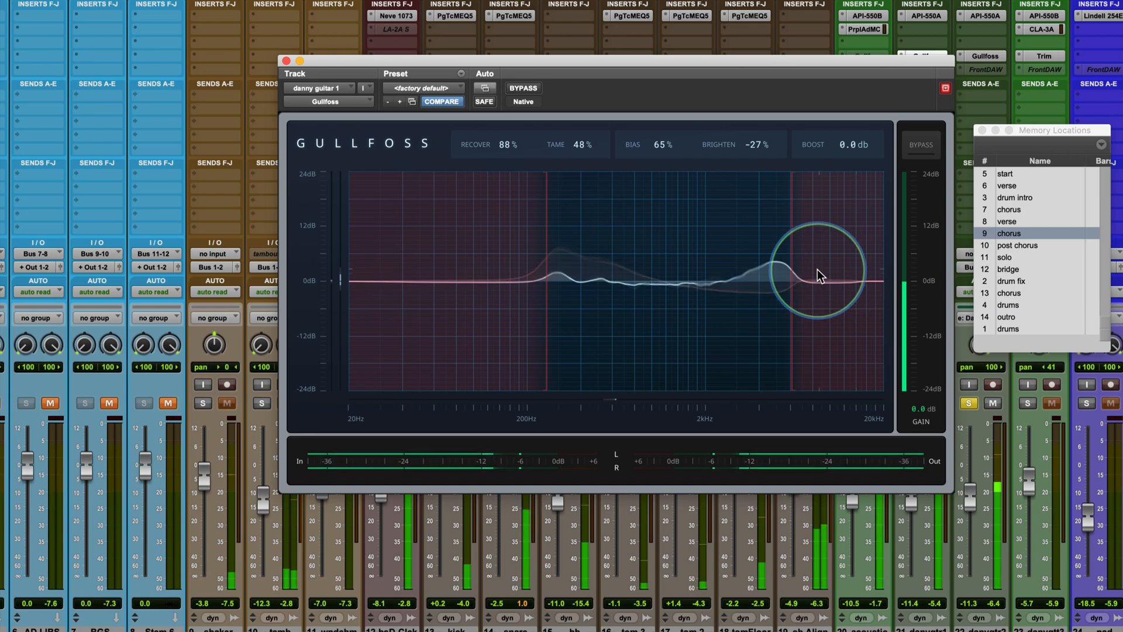
- Compare the soloed guitars with and without Gullfoss, and unsolo them so the full mix plays
{"action": "left_click", "coordinate": [915, 147]}
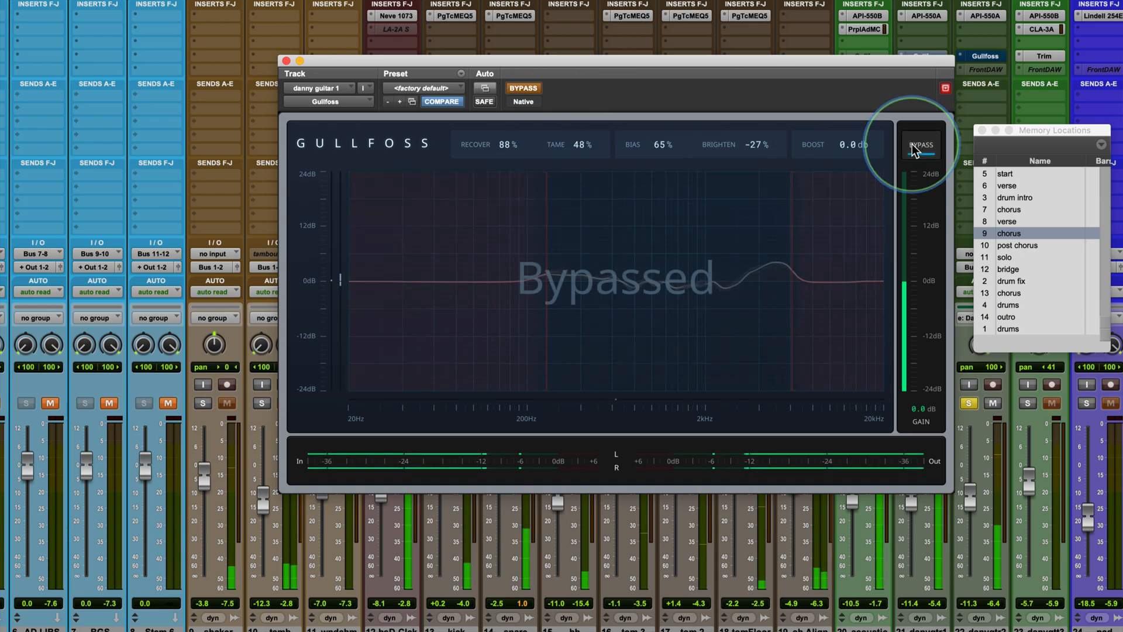
{"action": "left_click", "coordinate": [916, 147]}
{"action": "left_click", "coordinate": [970, 406]}
{"action": "left_click", "coordinate": [971, 408]}
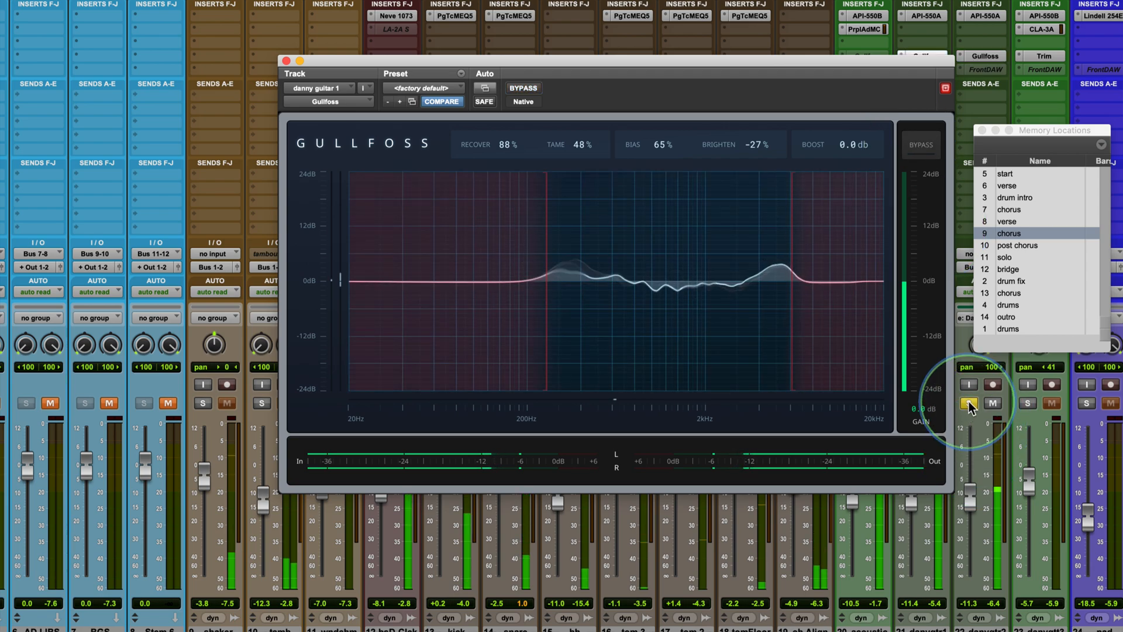
{"action": "left_click", "coordinate": [970, 408]}
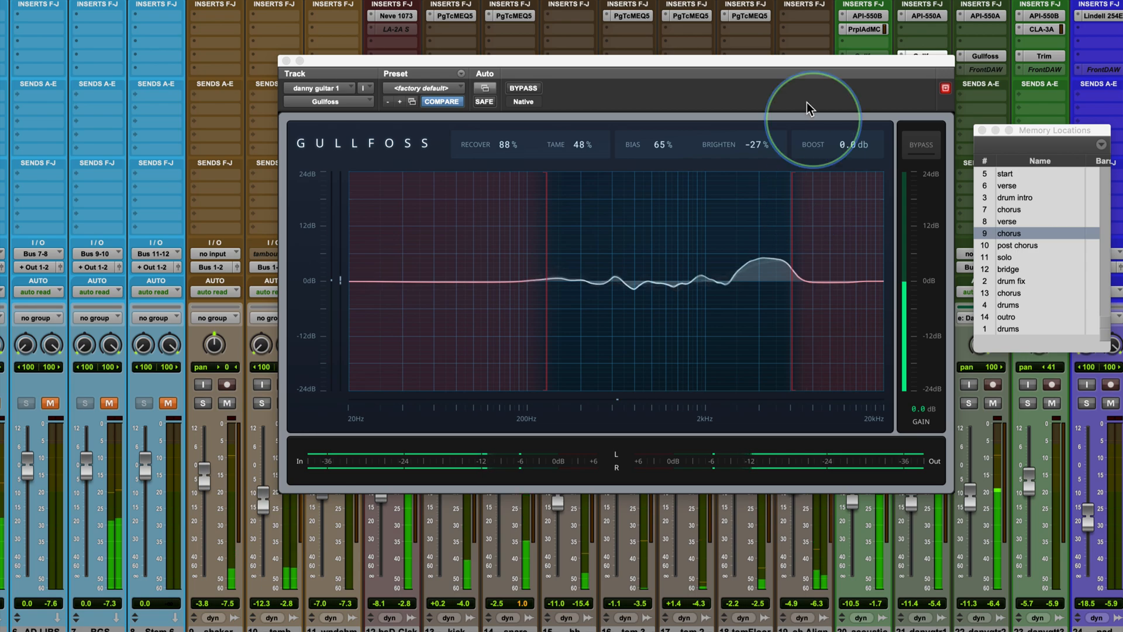
- Compare the guitars' Gullfoss processing with the bypassed sound in the context of the full mix
{"action": "left_click", "coordinate": [923, 147]}
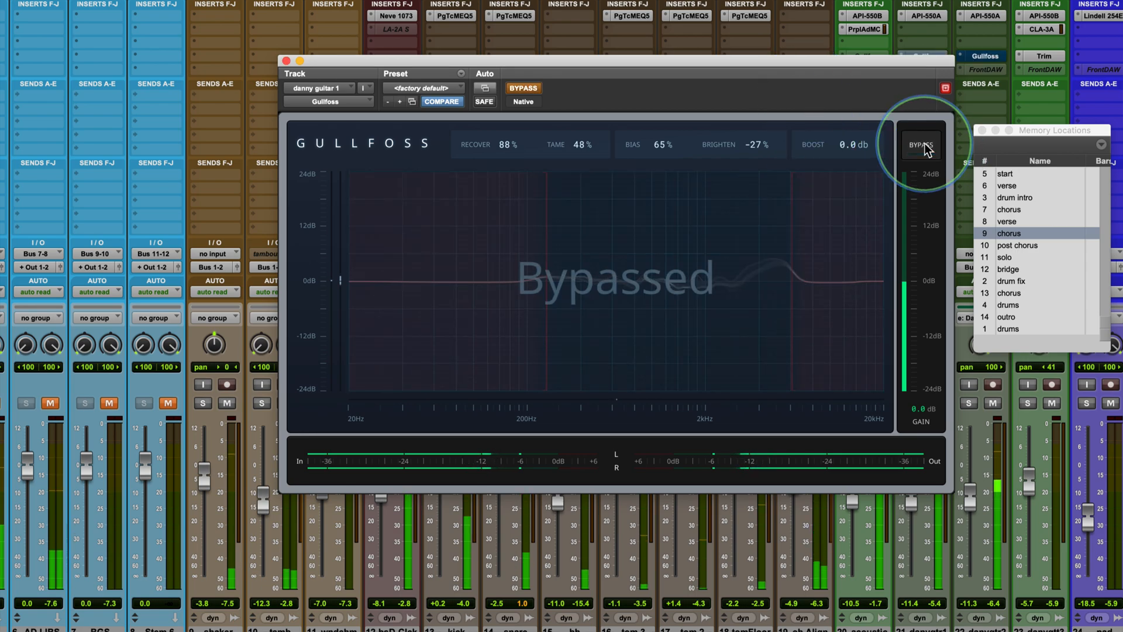
{"action": "left_click", "coordinate": [924, 147]}
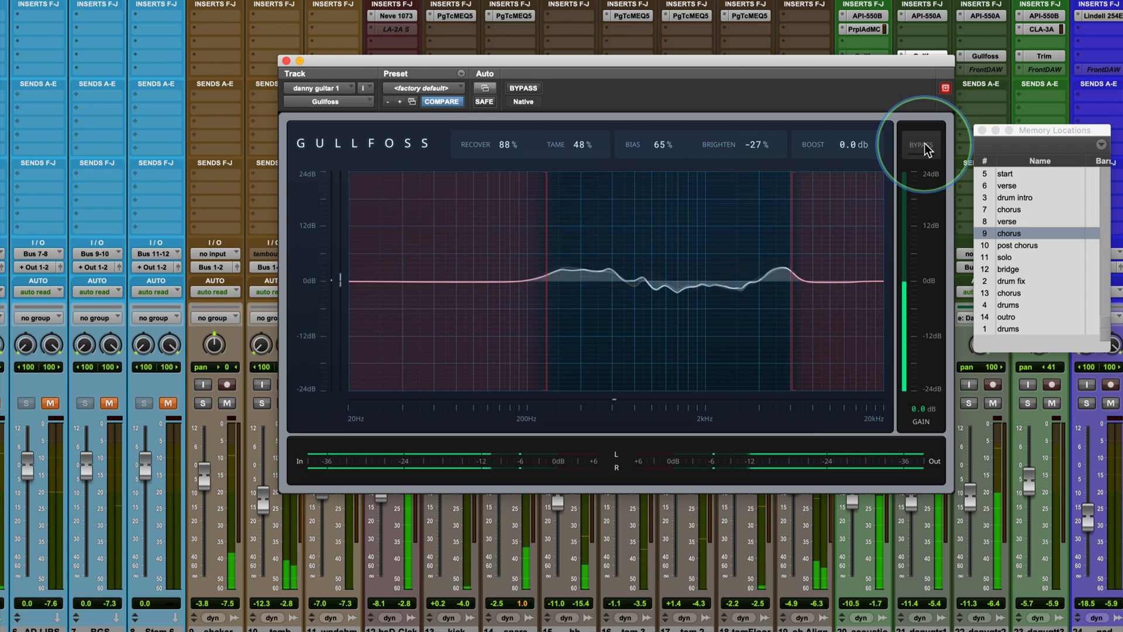
{"action": "left_click", "coordinate": [924, 148]}
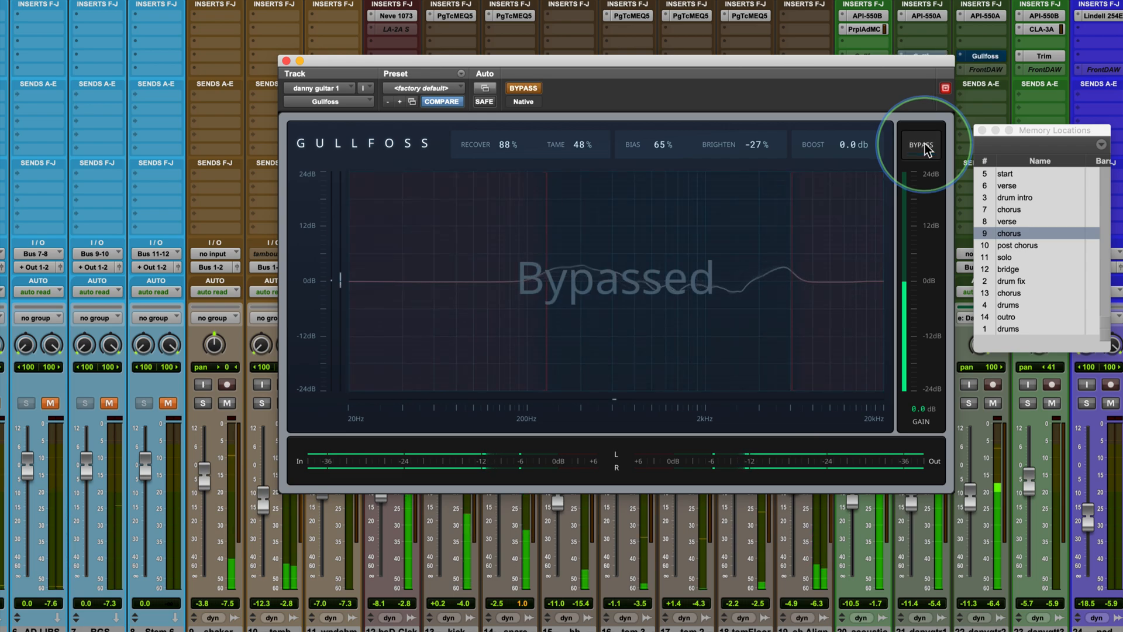
{"action": "left_click", "coordinate": [924, 147]}
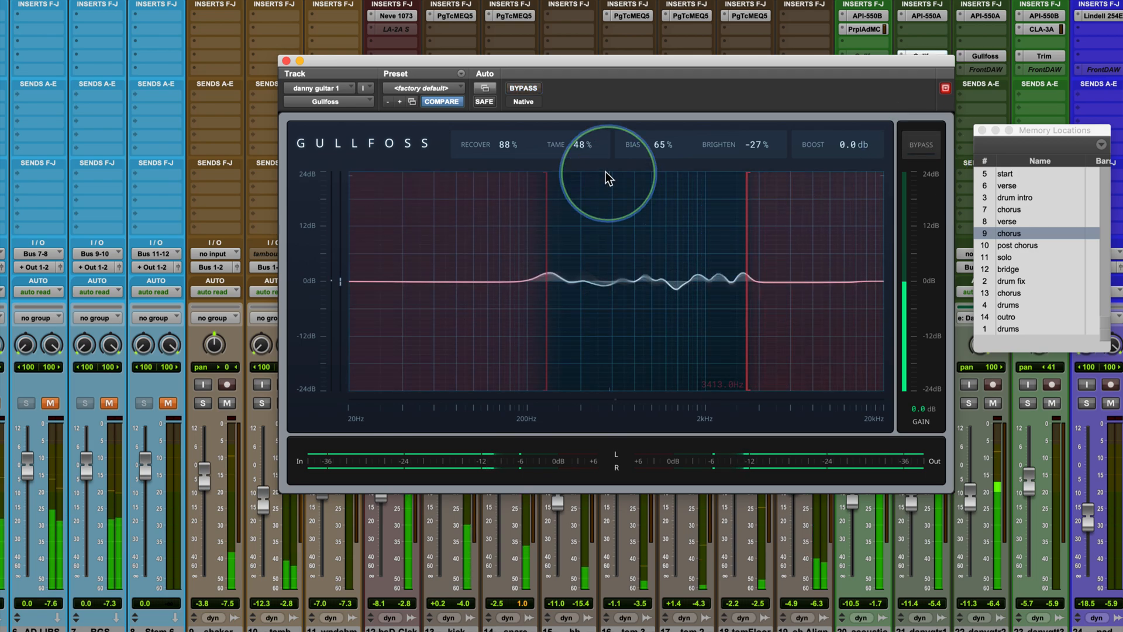
- Set the guitars' upper limit to 3413.0 Hz, Tame 49 %, Bias 64 %, Brighten -10 %, compare with bypass, and slightly lower the low limit
{"action": "left_click_drag", "start_coordinate": [673, 144], "coordinate": [669, 148]}
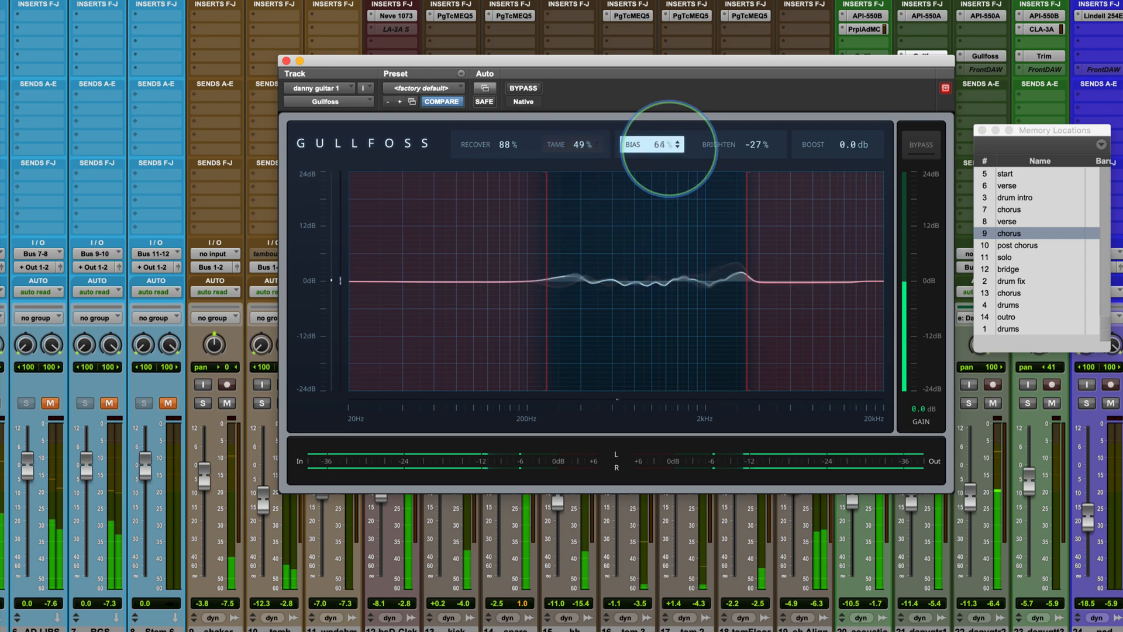
{"action": "left_click_drag", "start_coordinate": [753, 144], "coordinate": [755, 144]}
{"action": "left_click", "coordinate": [922, 147]}
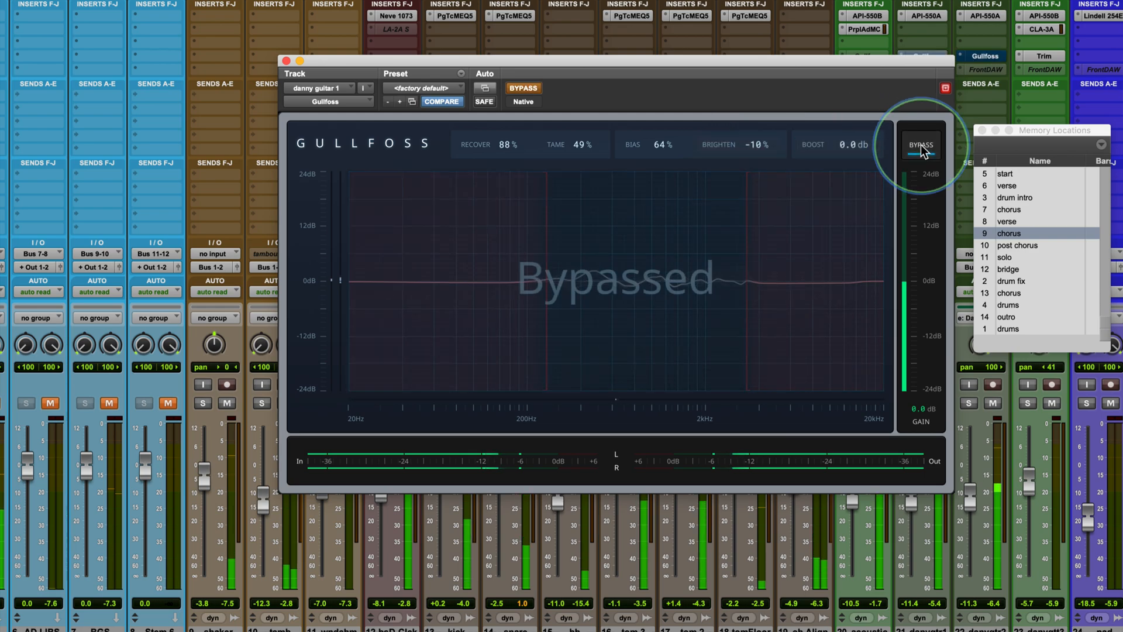
{"action": "left_click", "coordinate": [921, 147]}
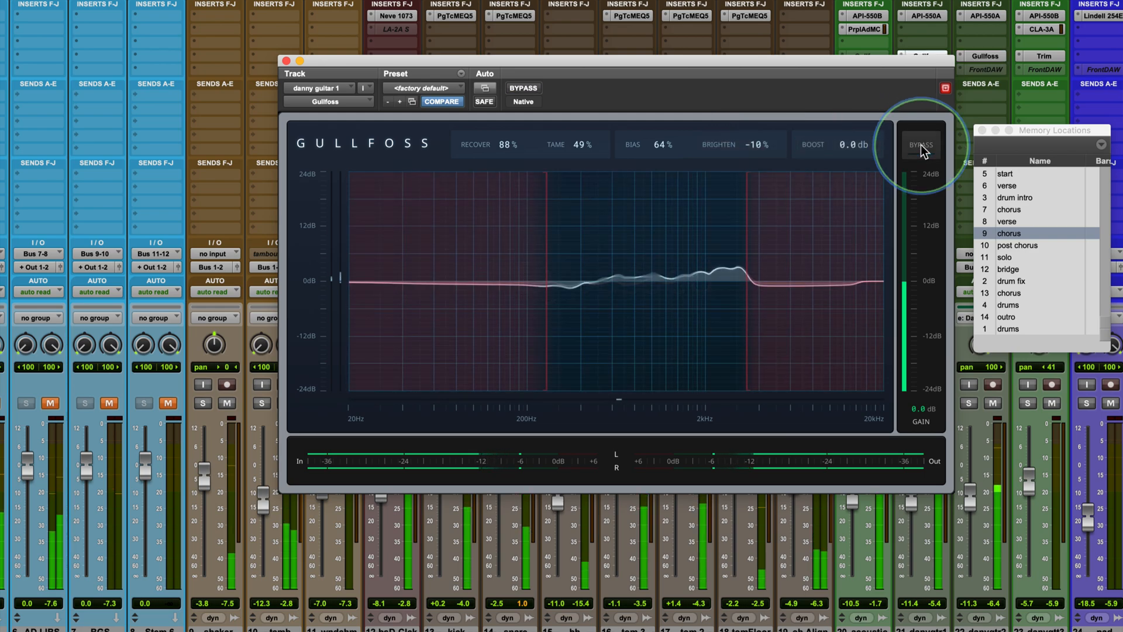
{"action": "left_click_drag", "start_coordinate": [549, 262], "coordinate": [544, 263]}
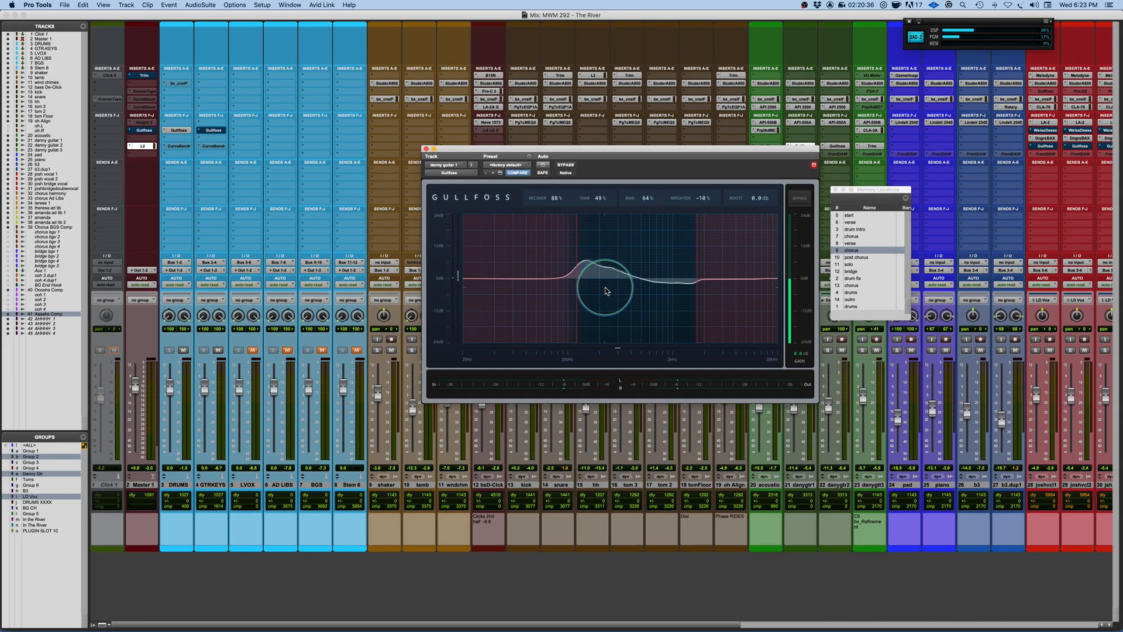
- Open the Gullfoss insert on Master 1 and take it out of bypass
{"action": "left_click", "coordinate": [146, 131]}
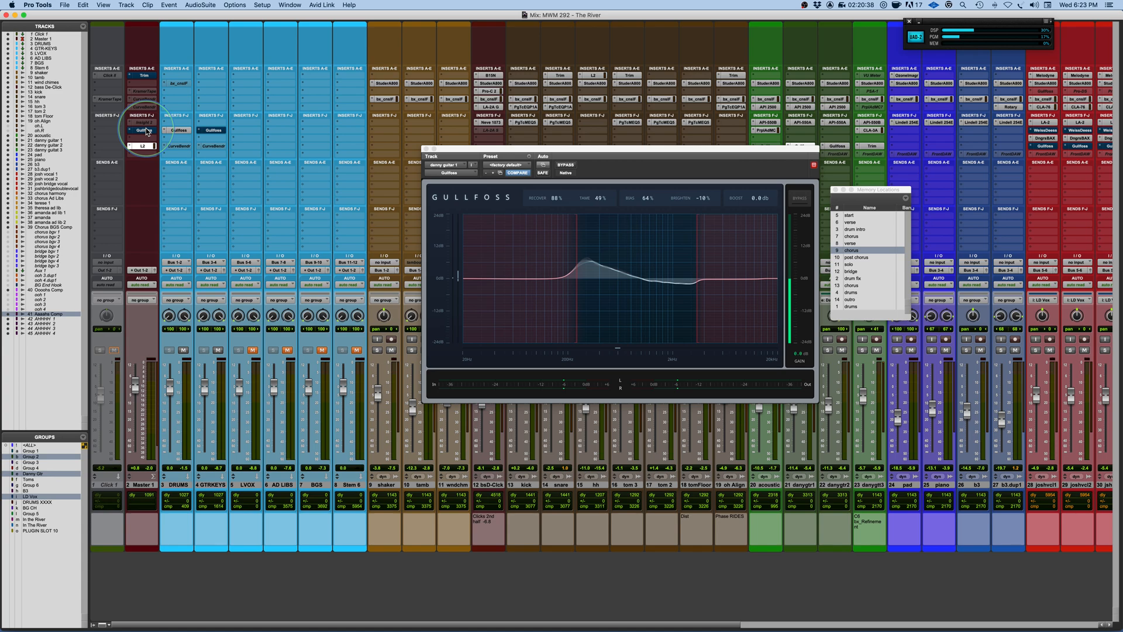
{"action": "left_click", "coordinate": [145, 131]}
{"action": "left_click", "coordinate": [146, 131], "text": "super"}
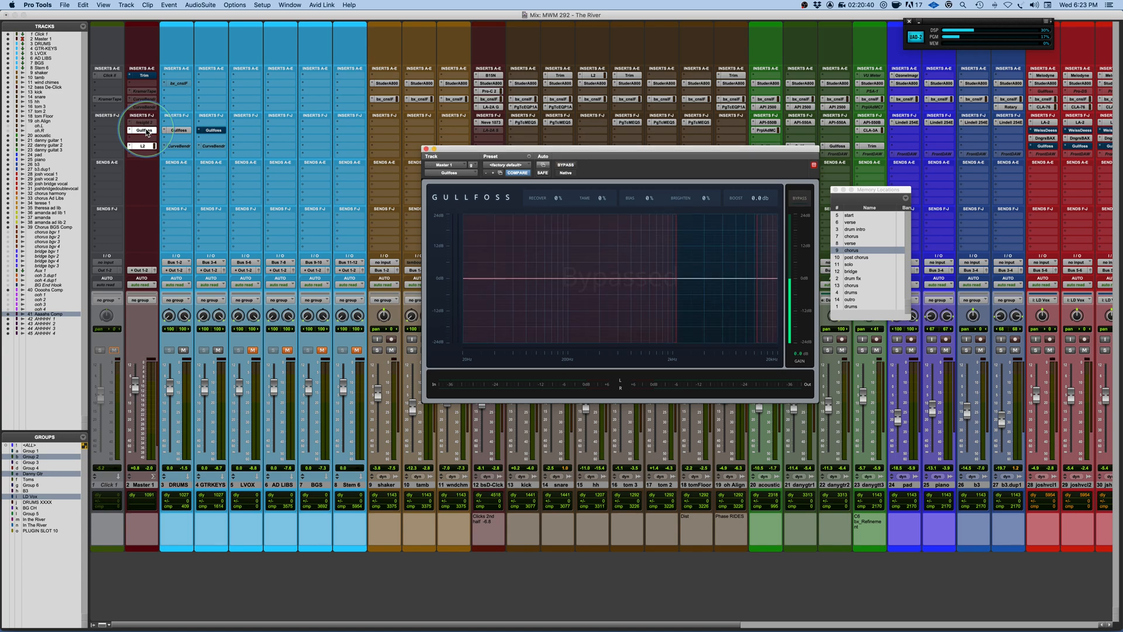
{"action": "left_click_drag", "start_coordinate": [637, 153], "coordinate": [641, 146]}
- Invert Gullfoss's frequency range on Master 1 to exclude the mids, from below 200 Hz to above 2 kHz
{"action": "left_click", "coordinate": [685, 258]}
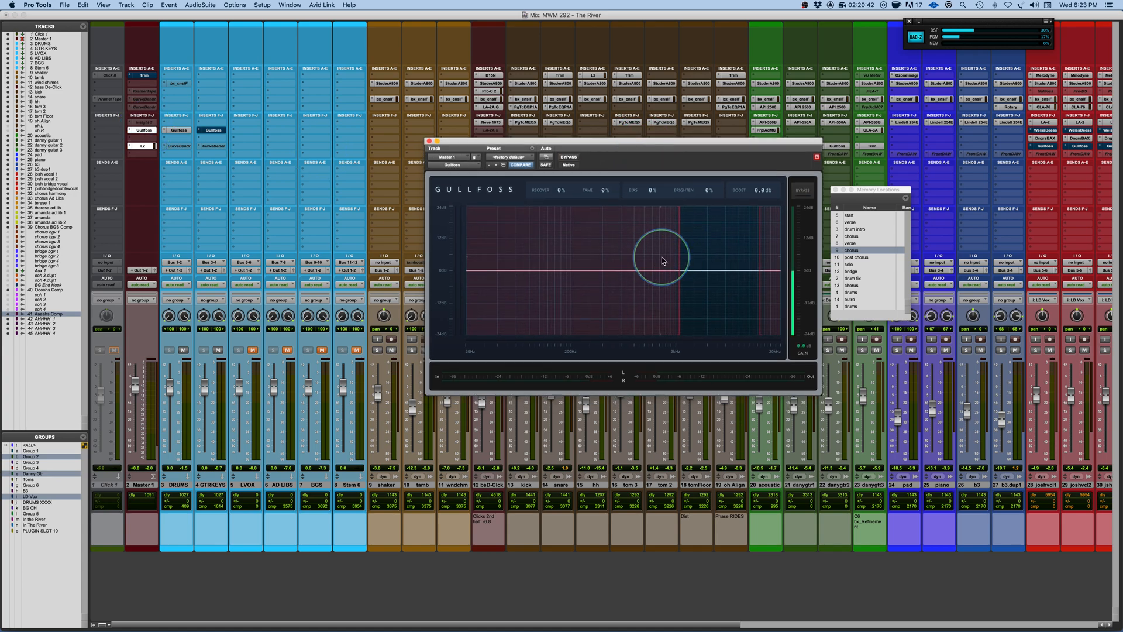
{"action": "mouse_move", "coordinate": [661, 257]}
{"action": "left_mouse_down"}
{"action": "mouse_move", "coordinate": [685, 258]}
{"action": "mouse_move", "coordinate": [532, 269]}
{"action": "mouse_move", "coordinate": [662, 267]}
{"action": "mouse_move", "coordinate": [369, 249]}
{"action": "left_mouse_up"}
{"action": "left_click", "coordinate": [709, 250]}
{"action": "mouse_move", "coordinate": [758, 252]}
{"action": "left_mouse_down"}
{"action": "mouse_move", "coordinate": [793, 252]}
{"action": "mouse_move", "coordinate": [594, 244]}
{"action": "mouse_move", "coordinate": [459, 261]}
{"action": "mouse_move", "coordinate": [697, 266]}
{"action": "left_mouse_up"}
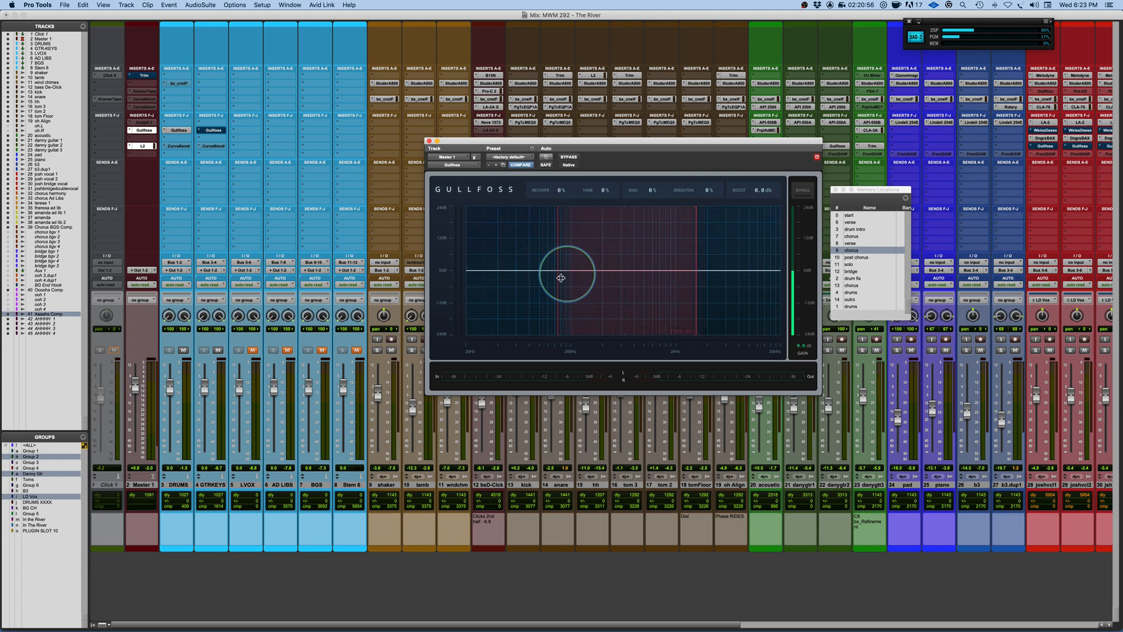
{"action": "left_click_drag", "start_coordinate": [558, 261], "coordinate": [571, 261]}
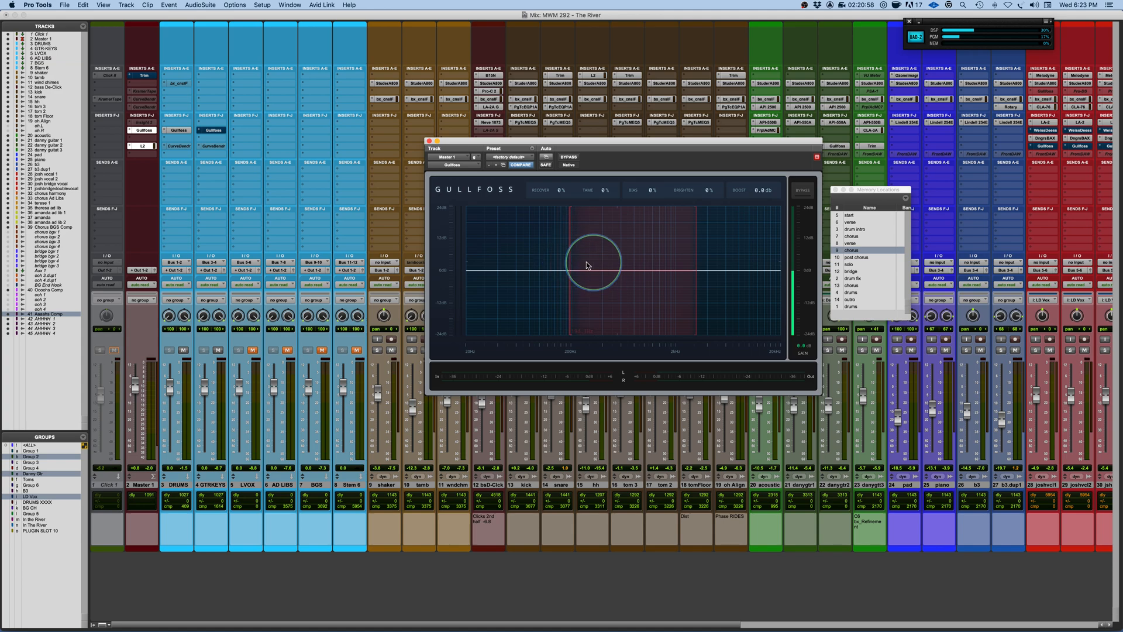
{"action": "left_click_drag", "start_coordinate": [569, 259], "coordinate": [531, 259]}
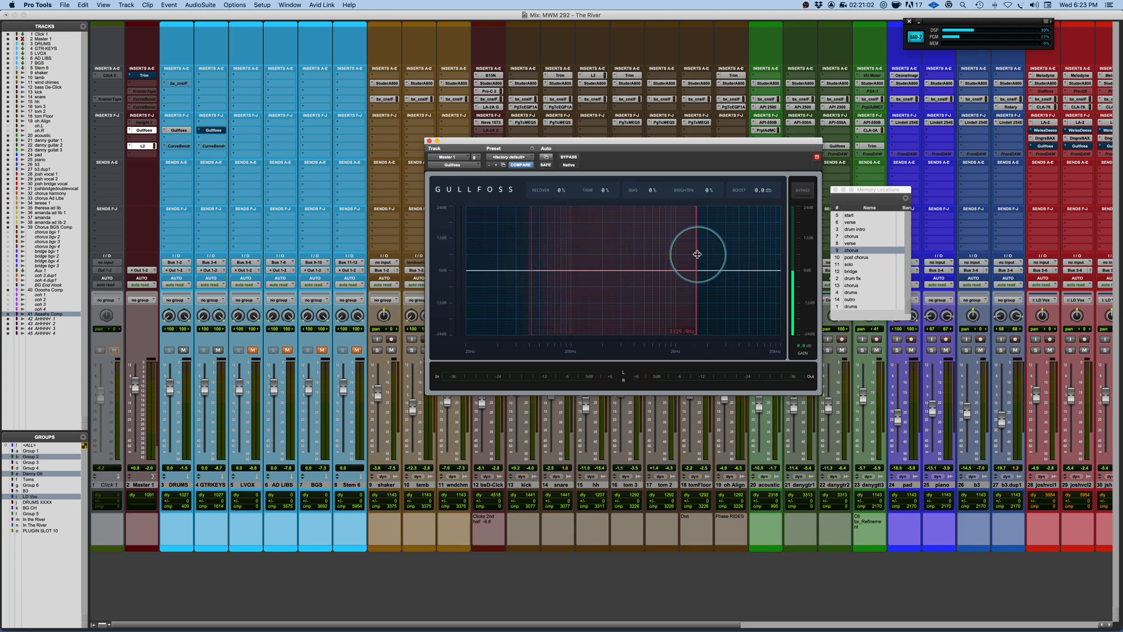
{"action": "left_click_drag", "start_coordinate": [698, 255], "coordinate": [730, 255]}
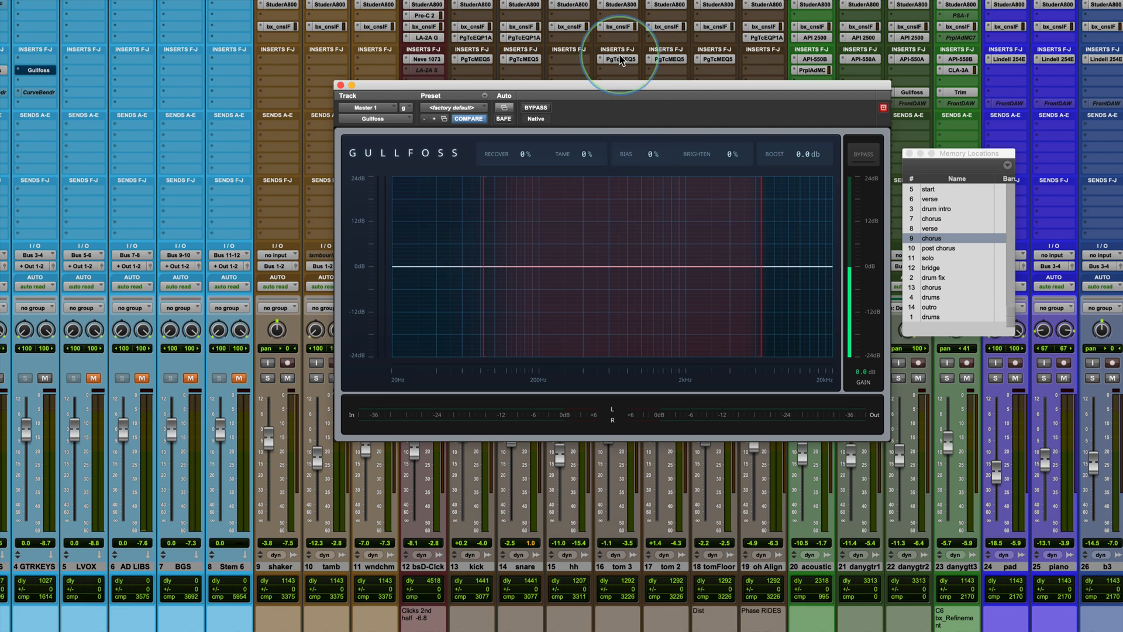
- Start playback from the "drum intro" memory location, keeping the Master 1 Gullfoss window clear of the locations list
{"action": "left_click_drag", "start_coordinate": [656, 86], "coordinate": [589, 91]}
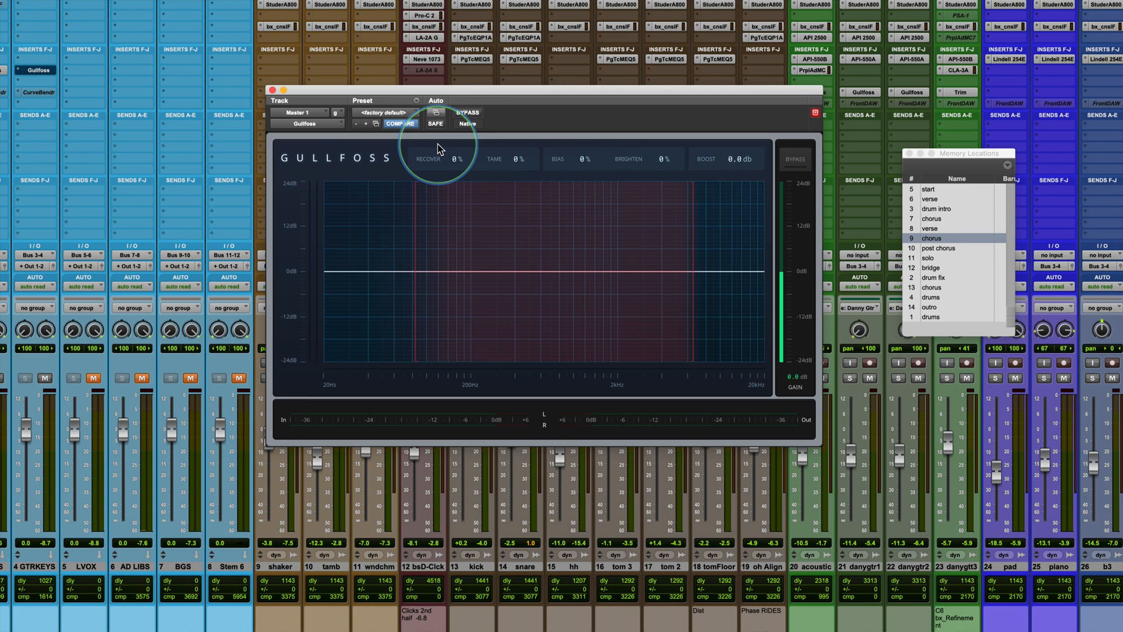
{"action": "left_click", "coordinate": [934, 210]}
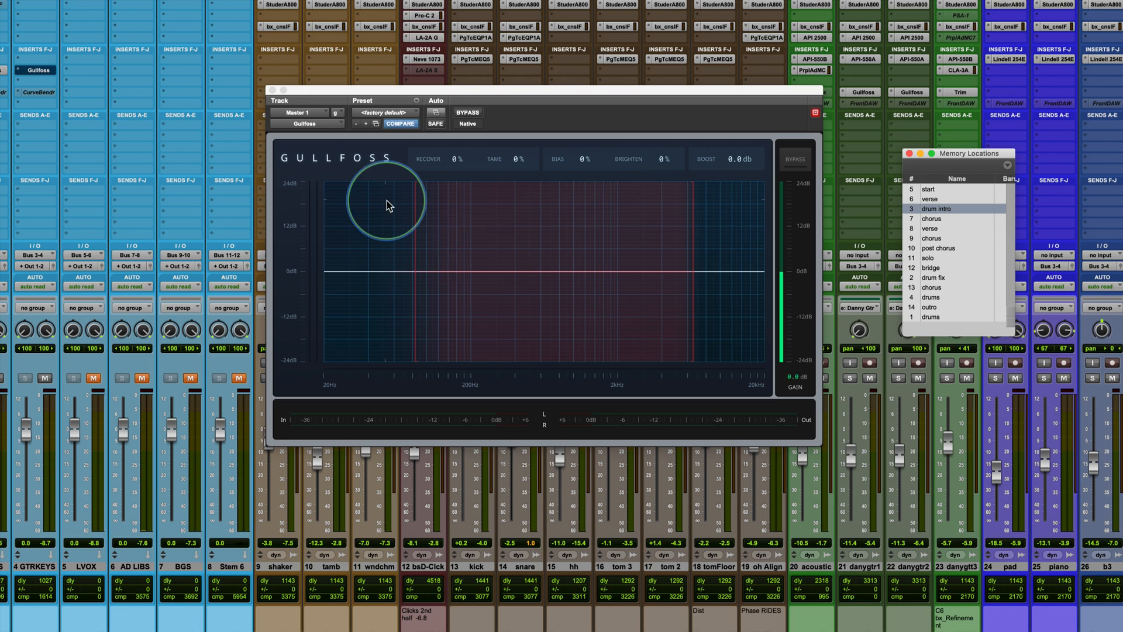
{"action": "key", "text": "space"}
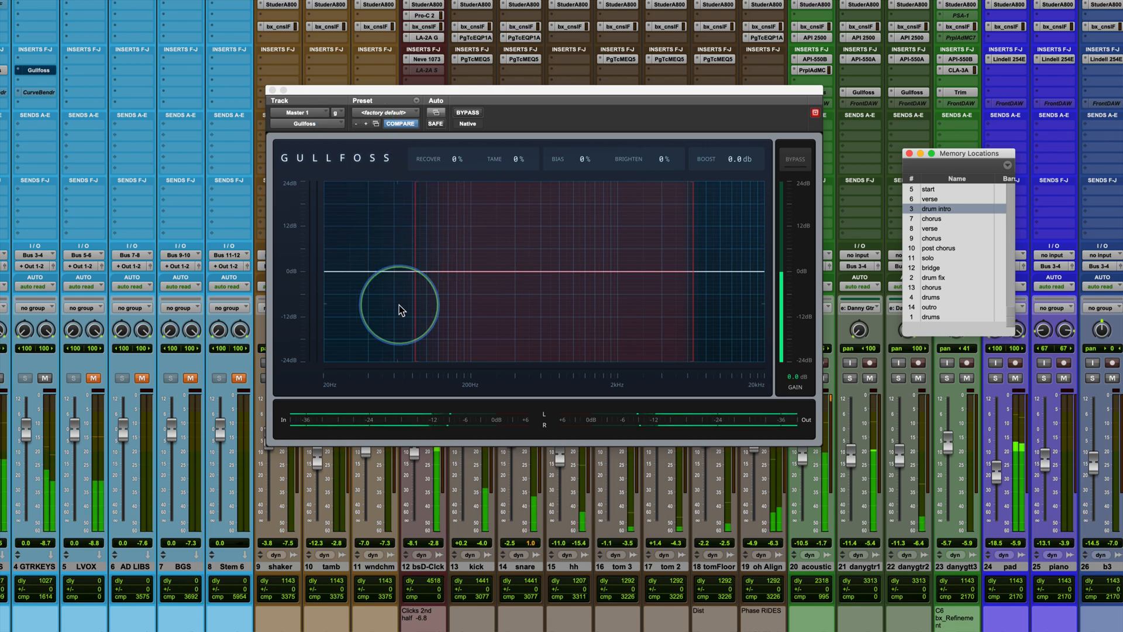
- Set Recover to 19 % and Tame to 22 % on the Master 1 Gullfoss, and compare with the bypassed mix
{"action": "left_click_drag", "start_coordinate": [452, 161], "coordinate": [453, 142]}
{"action": "left_click", "coordinate": [503, 159]}
{"action": "left_click_drag", "start_coordinate": [503, 159], "coordinate": [455, 165]}
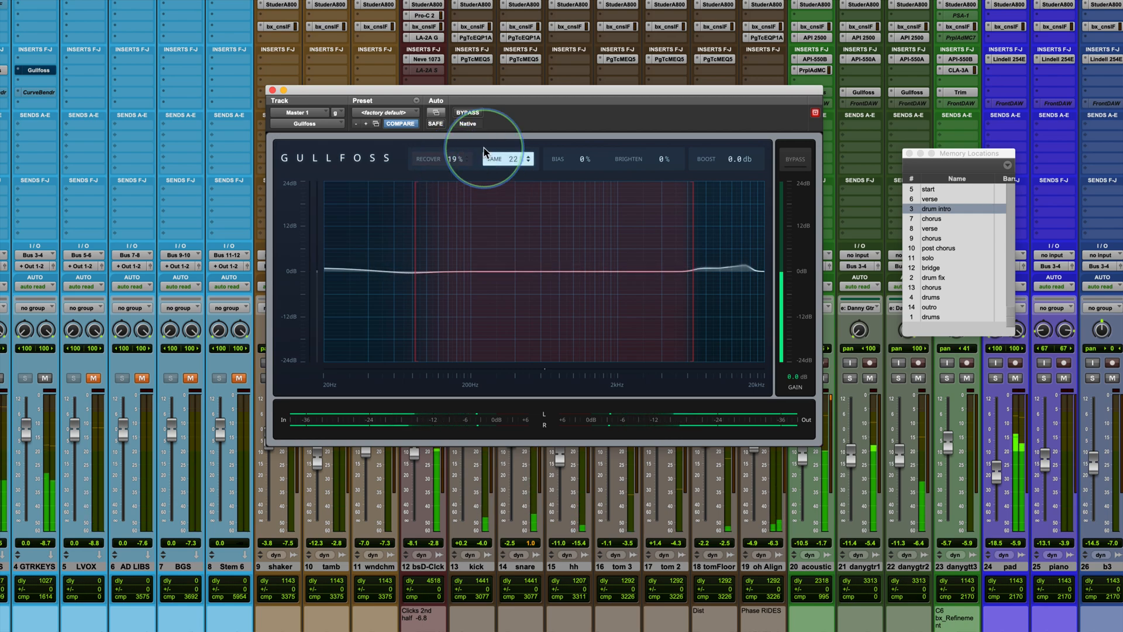
{"action": "left_click", "coordinate": [466, 113]}
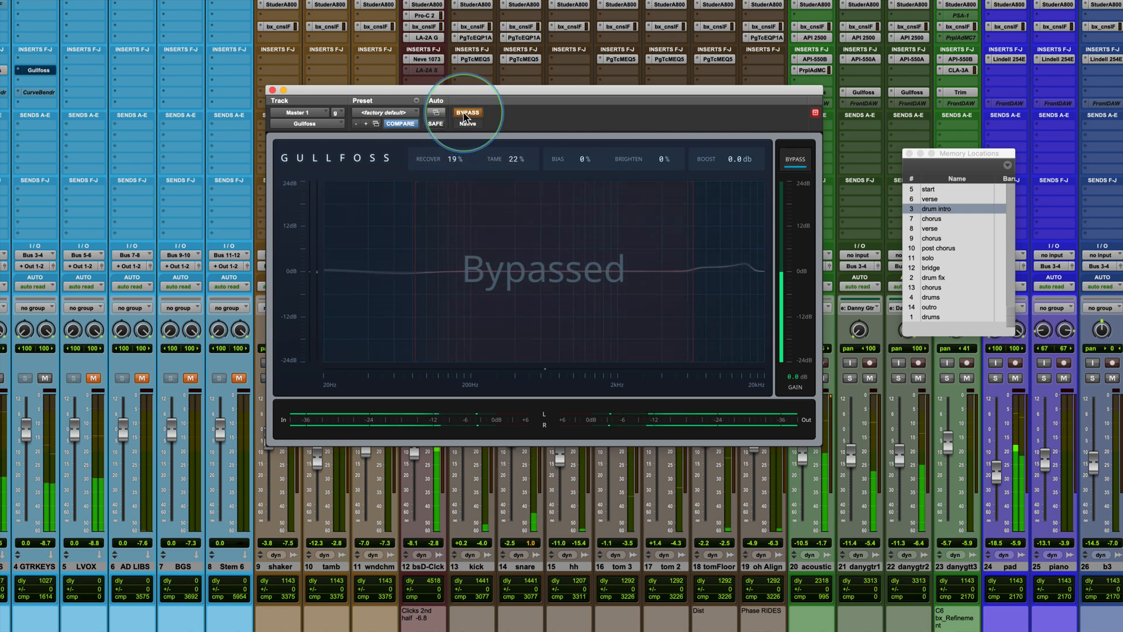
{"action": "left_click", "coordinate": [466, 113]}
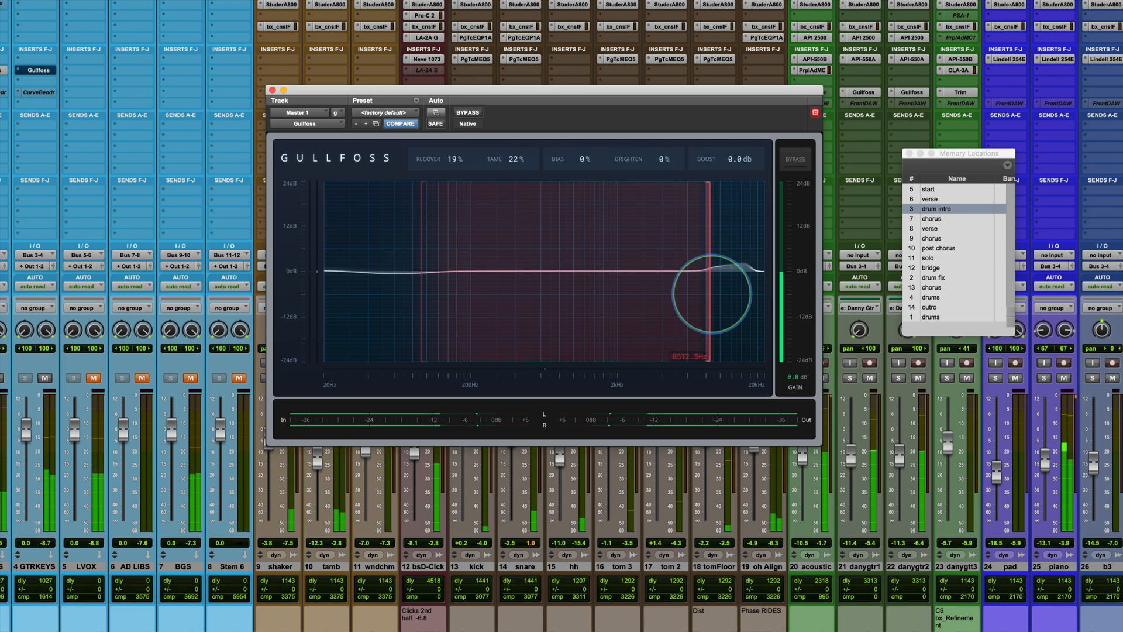
- Raise both range limits slightly and set Bias to 30 % on the Master 1 Gullfoss, and compare with bypass during playback
{"action": "left_click", "coordinate": [469, 159]}
{"action": "type", "text": "7"}
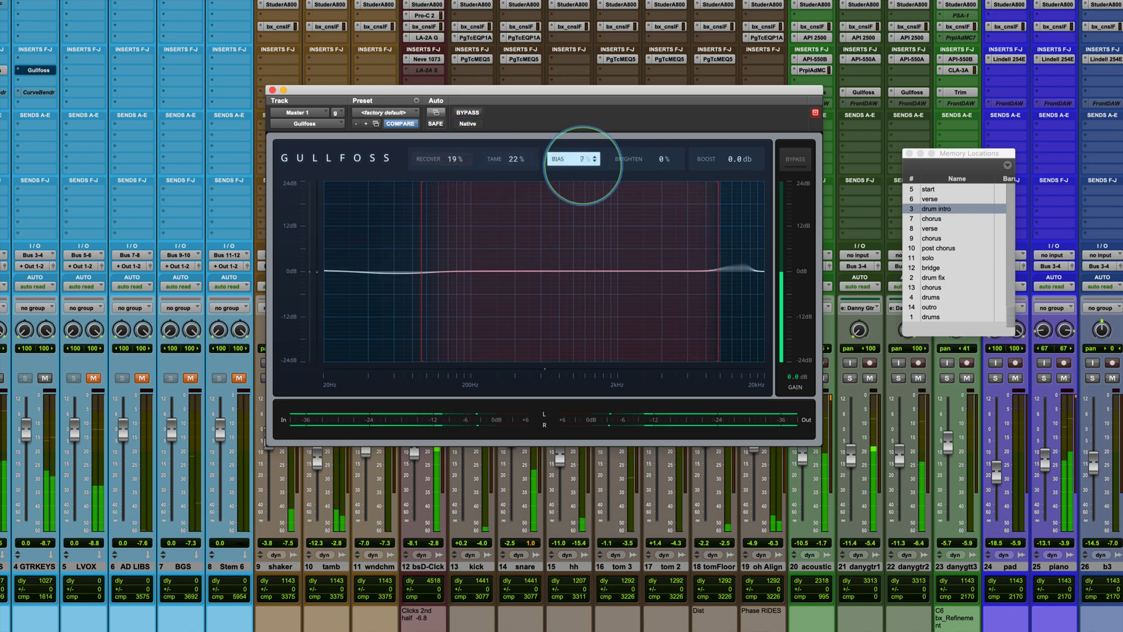
{"action": "left_click_drag", "start_coordinate": [583, 165], "coordinate": [584, 167]}
{"action": "left_click", "coordinate": [467, 113]}
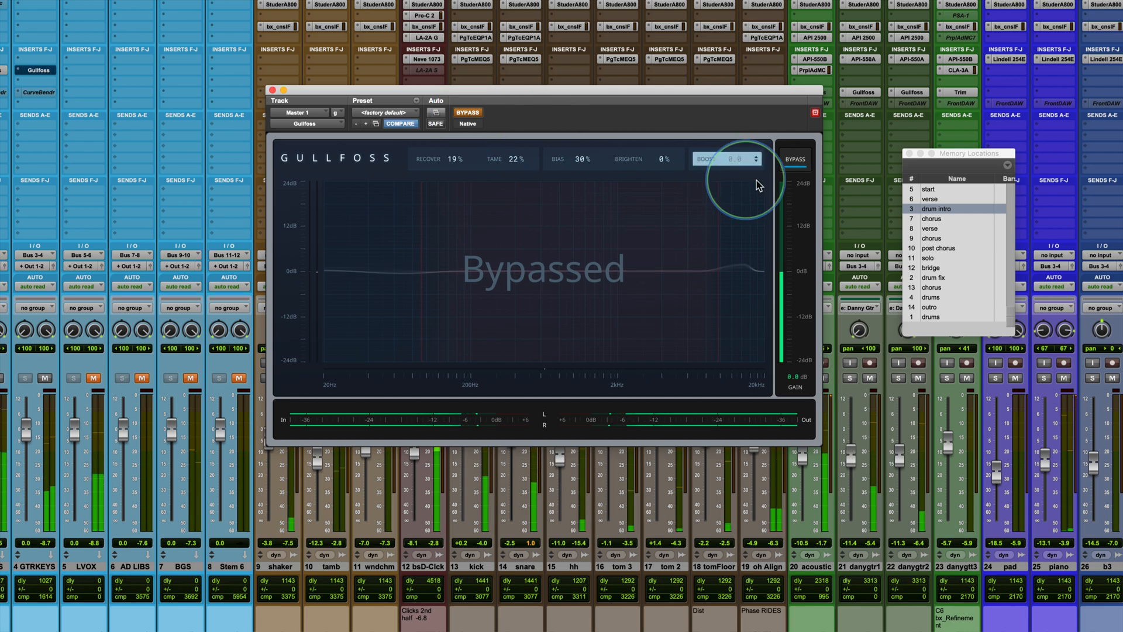
{"action": "left_click", "coordinate": [795, 161]}
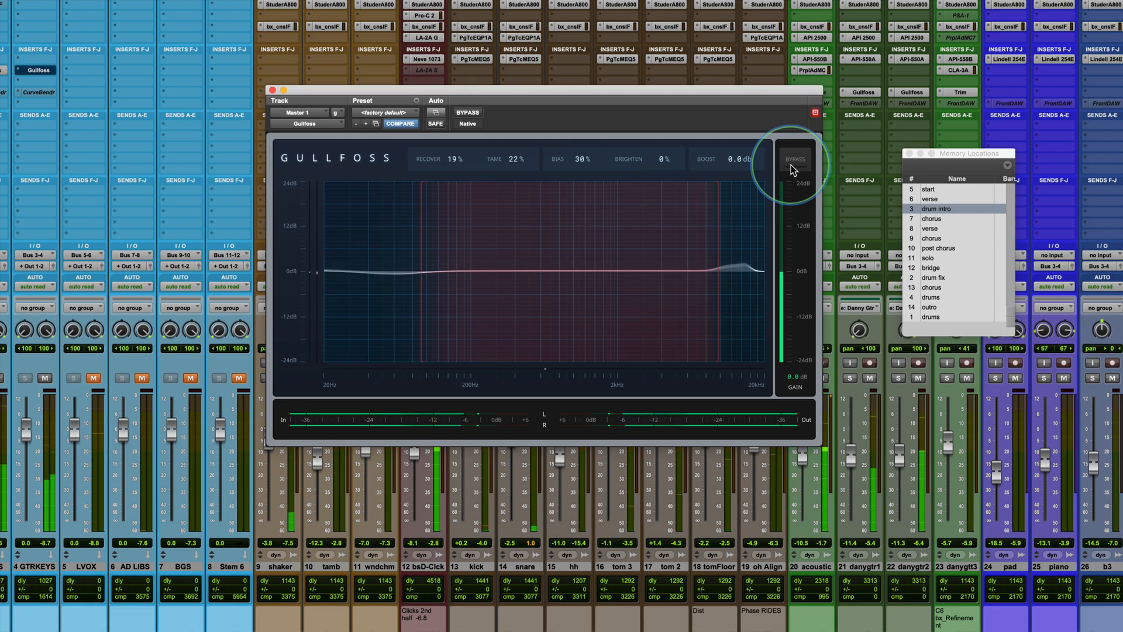
{"action": "left_click", "coordinate": [793, 168]}
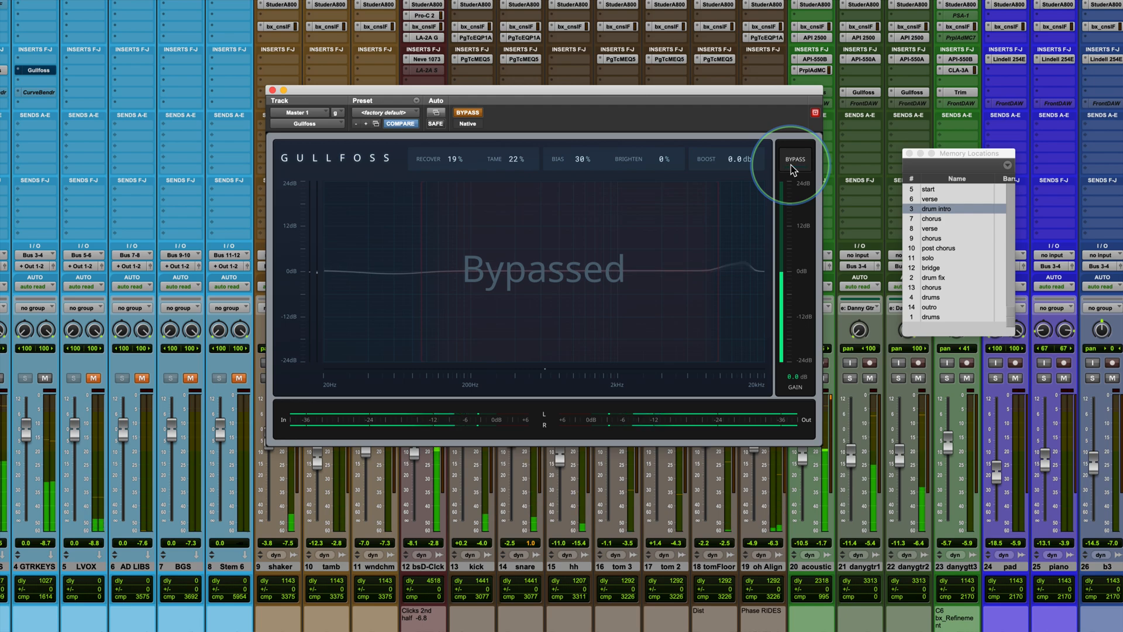
{"action": "left_click", "coordinate": [793, 169]}
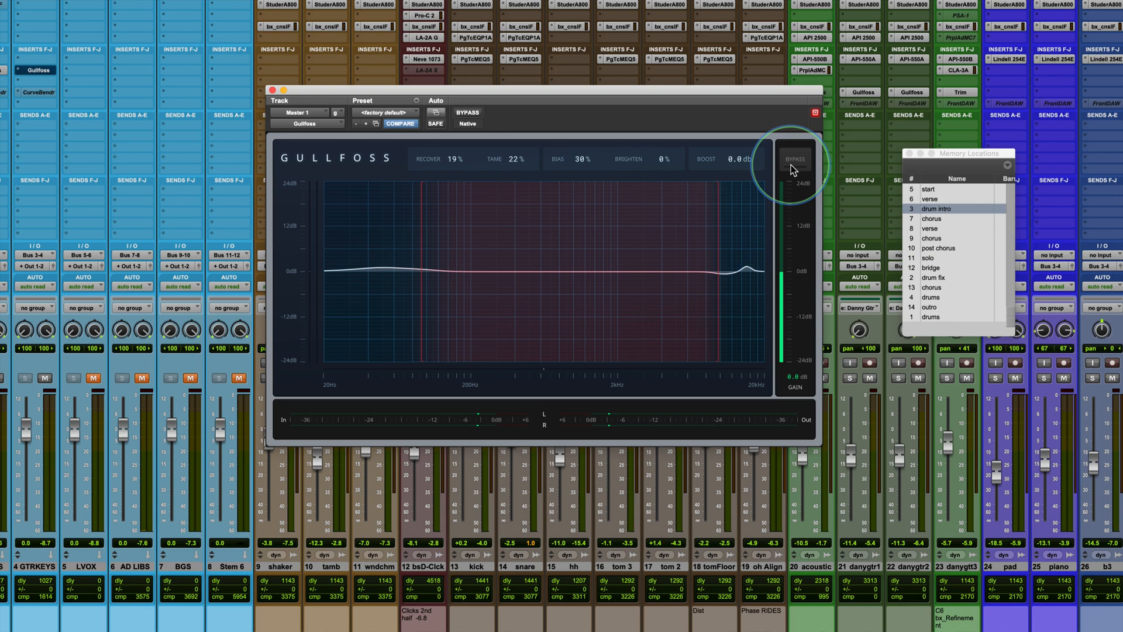
- Play the mix again and toggle the Master 1 Gullfoss bypass repeatedly to compare the processed and unprocessed sound
{"action": "left_click", "coordinate": [794, 161]}
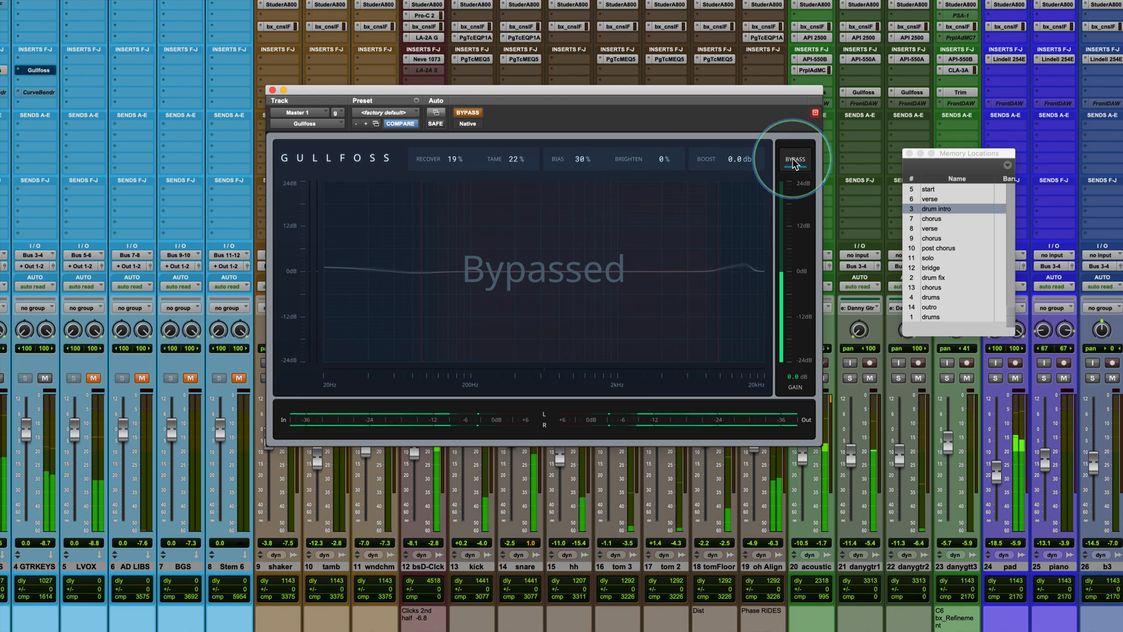
{"action": "left_click", "coordinate": [794, 163]}
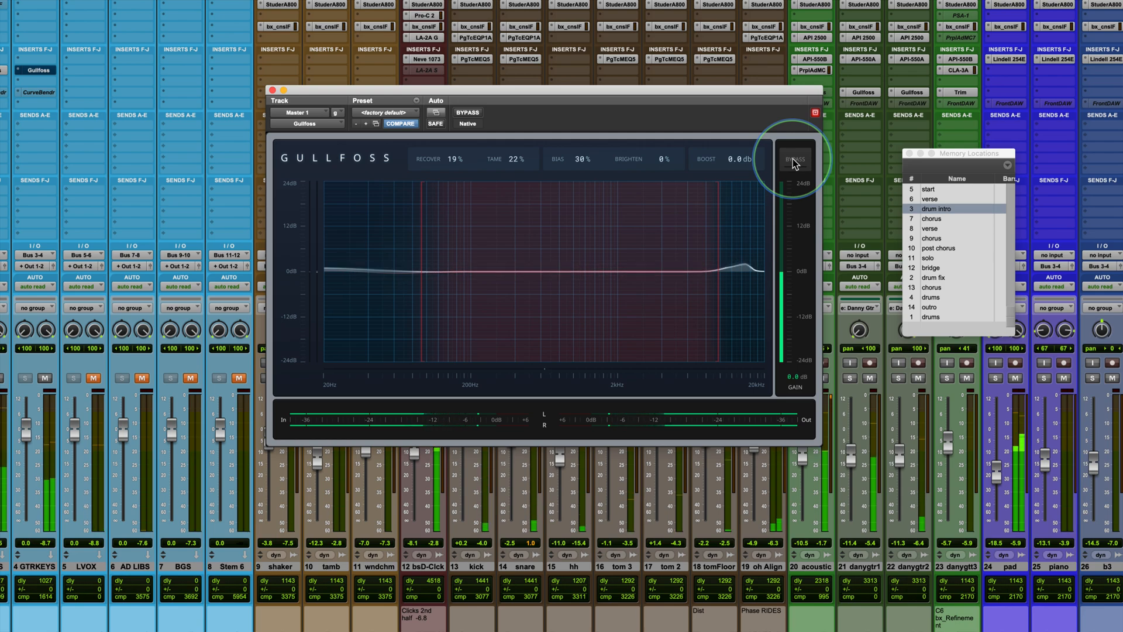
{"action": "left_click", "coordinate": [794, 162]}
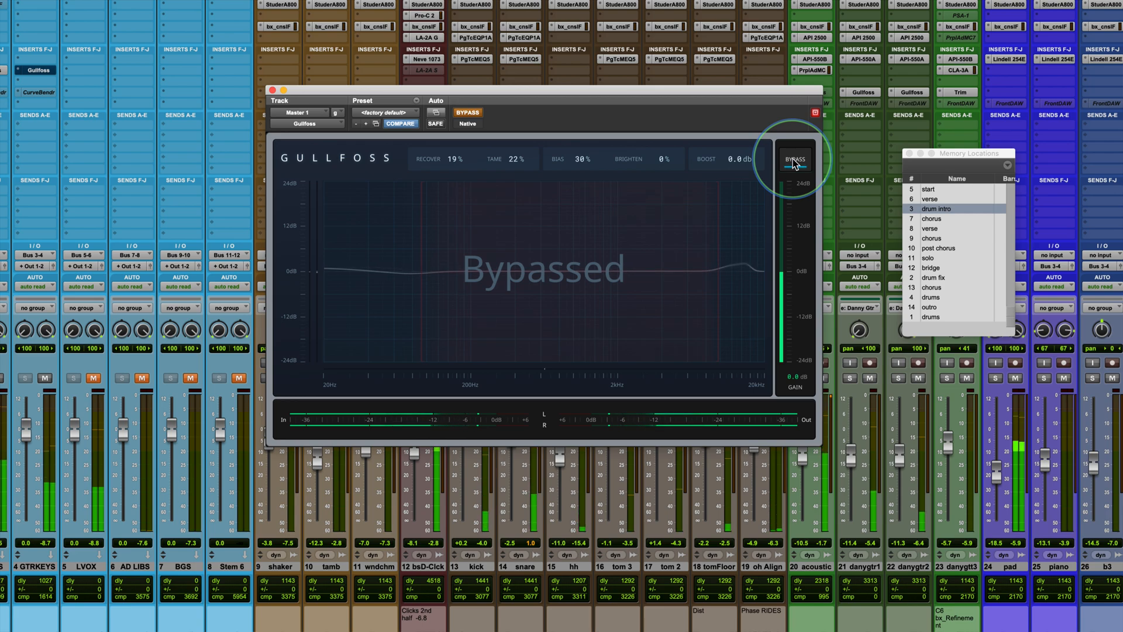
{"action": "left_click", "coordinate": [794, 163]}
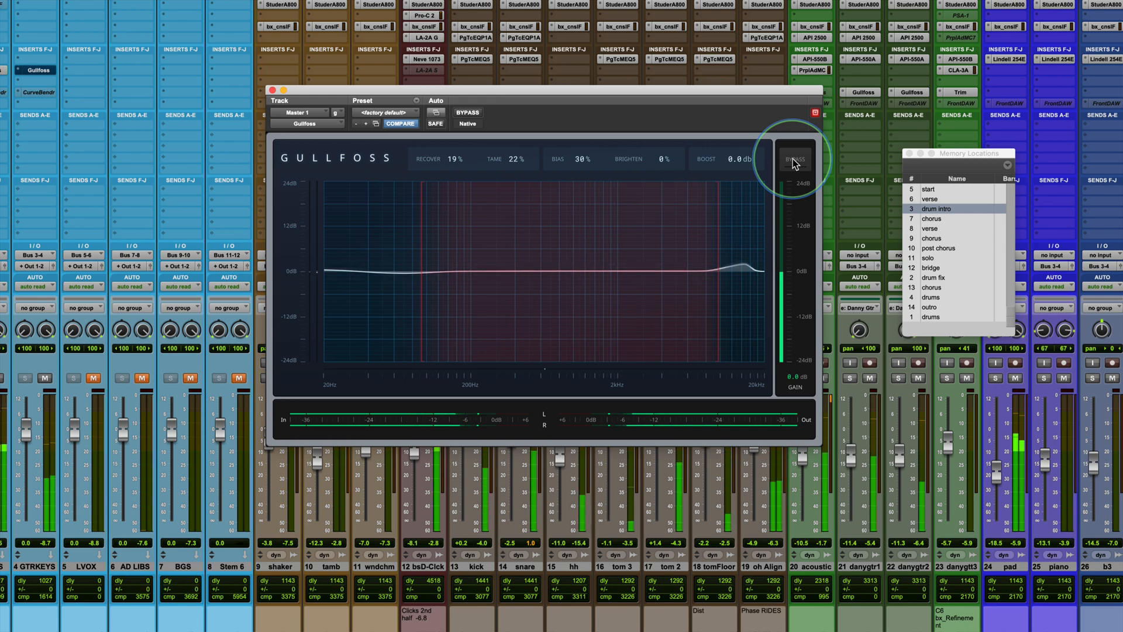
{"action": "left_click", "coordinate": [794, 160]}
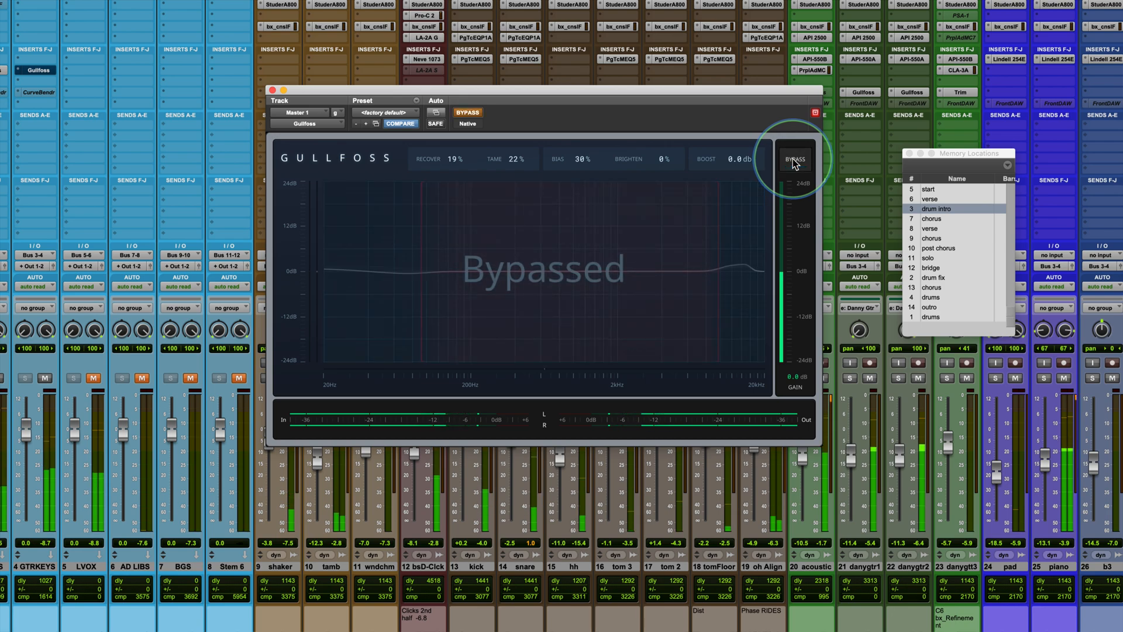
{"action": "left_click", "coordinate": [793, 161]}
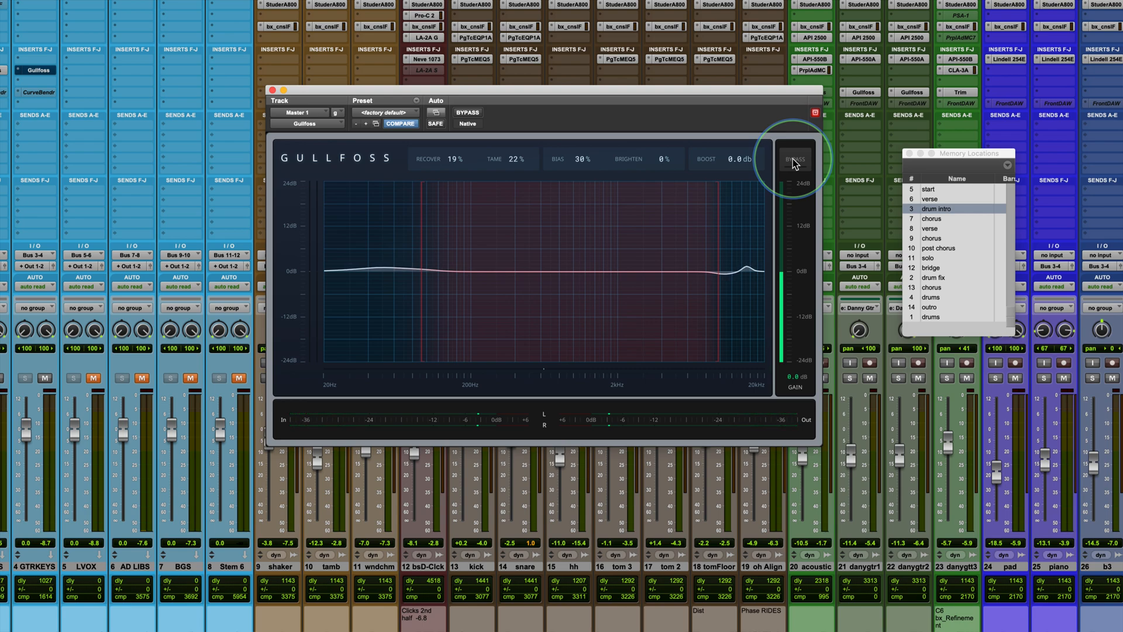
- Move the range limits on the Master 1 Gullfoss so it processes the band between just under 88 Hz and the high treble
{"action": "left_click_drag", "start_coordinate": [421, 288], "coordinate": [646, 288]}
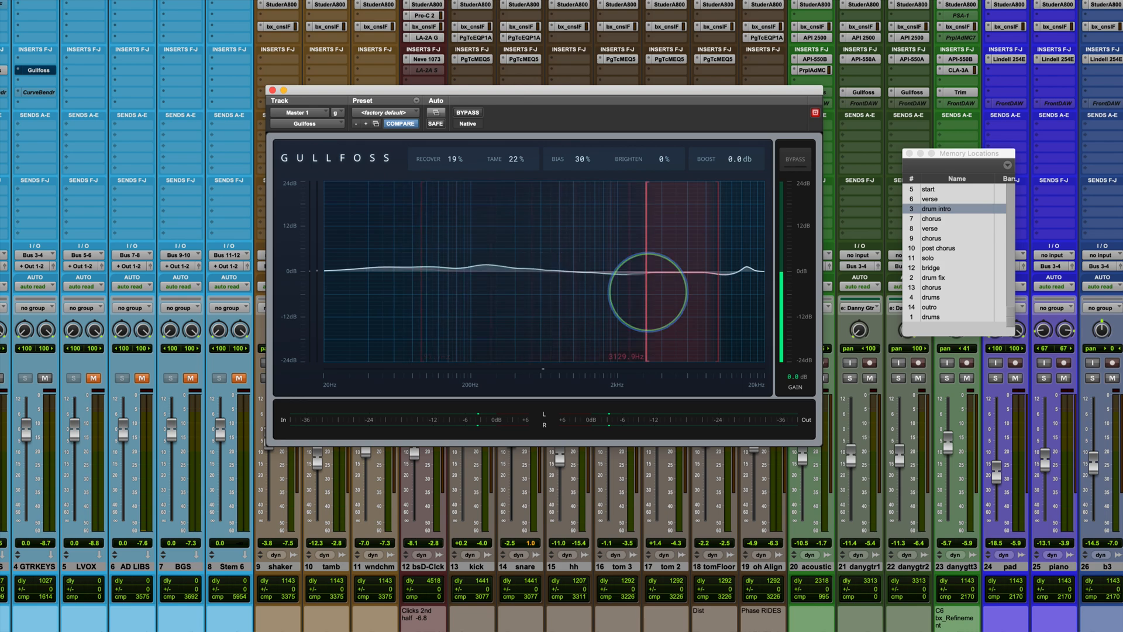
{"action": "left_click_drag", "start_coordinate": [719, 302], "coordinate": [416, 293]}
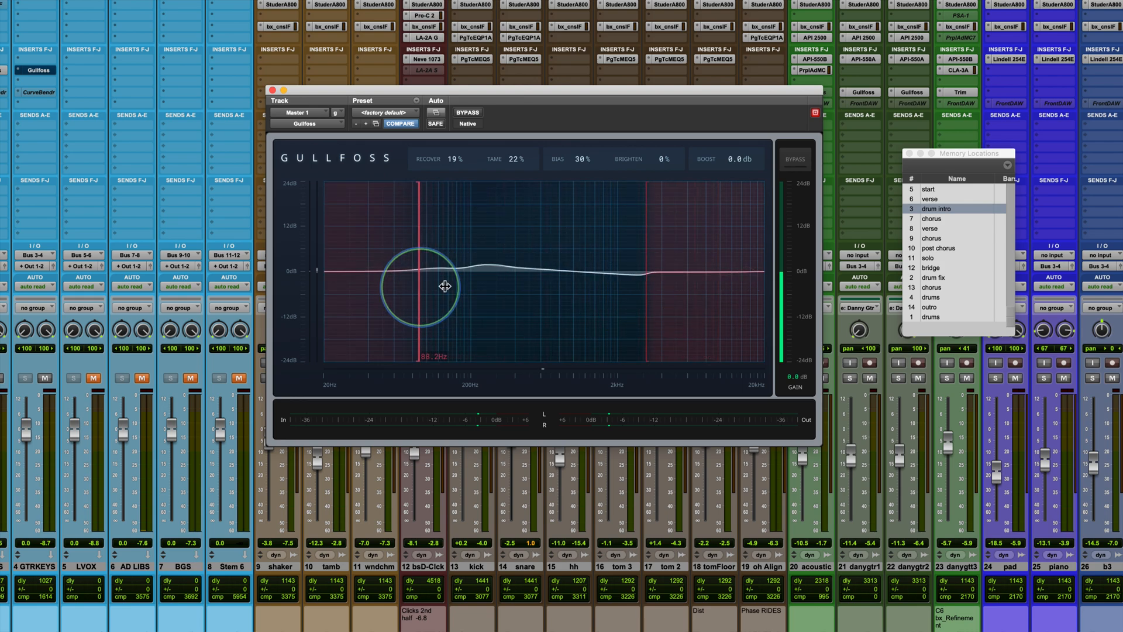
{"action": "left_click_drag", "start_coordinate": [647, 302], "coordinate": [709, 302]}
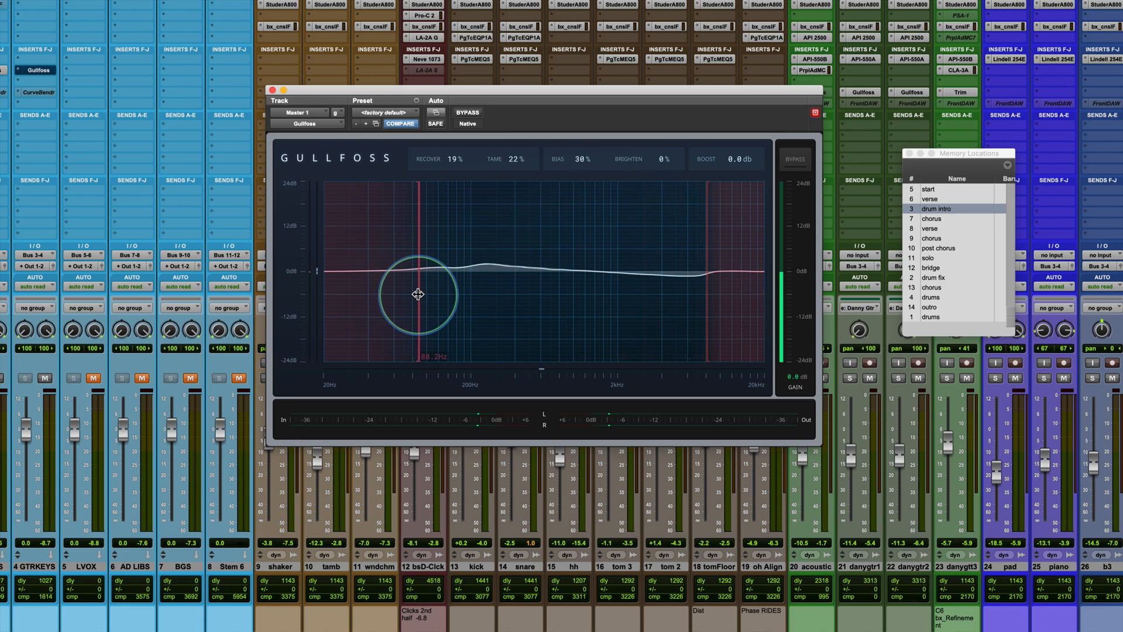
{"action": "left_click_drag", "start_coordinate": [419, 294], "coordinate": [414, 293]}
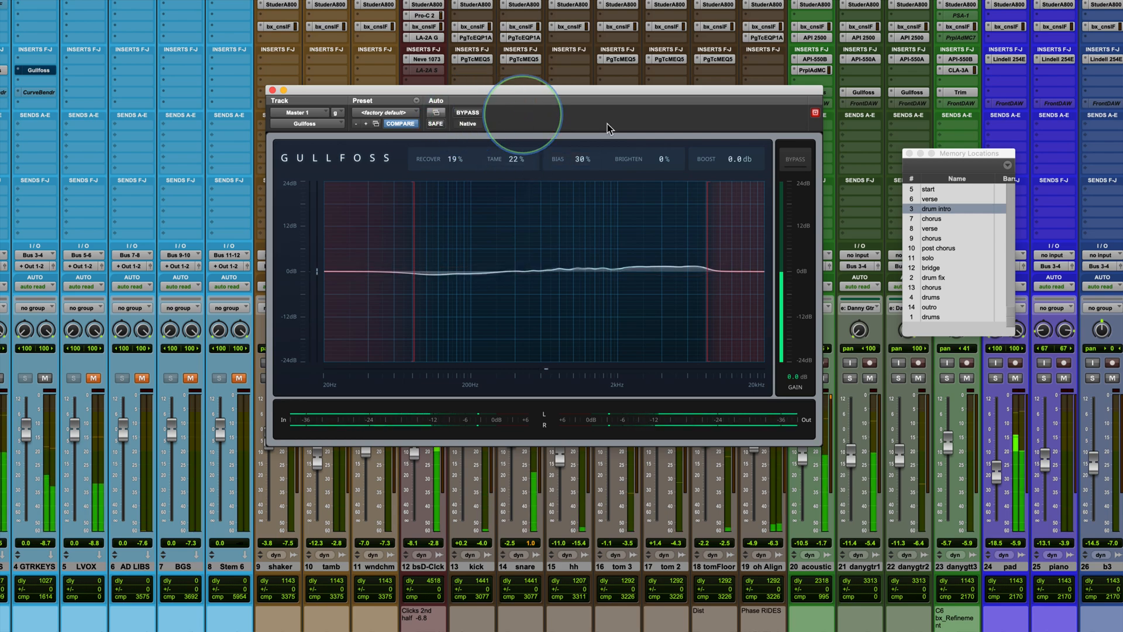
- Set Recover to 20 % on the Master 1 Gullfoss and compare with the bypassed mix during playback
{"action": "left_click", "coordinate": [796, 160]}
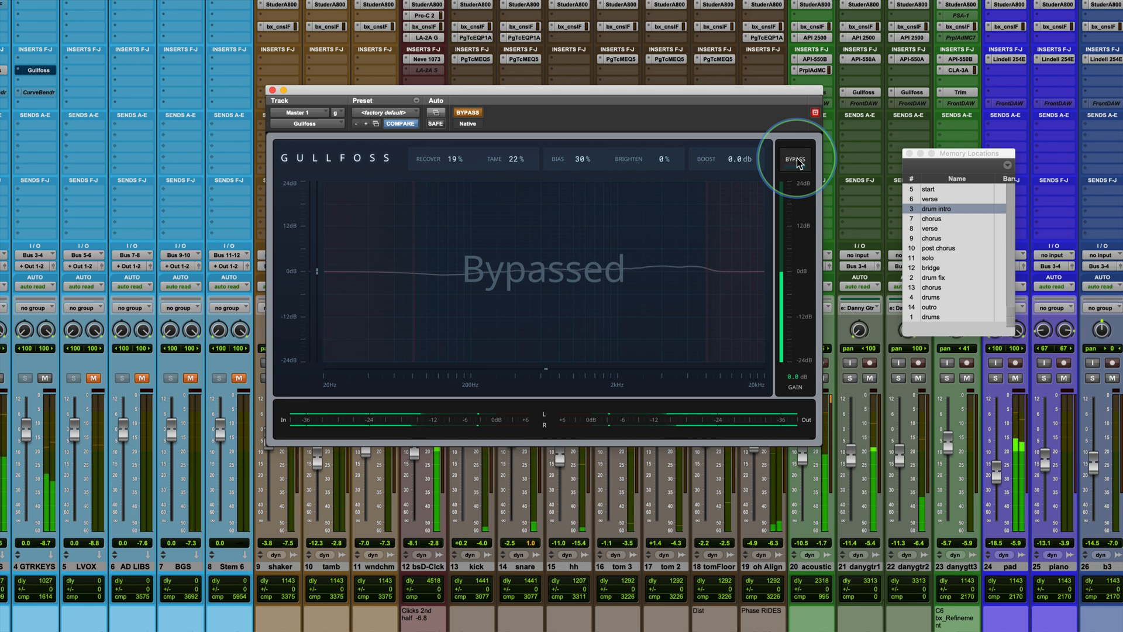
{"action": "left_click", "coordinate": [797, 161]}
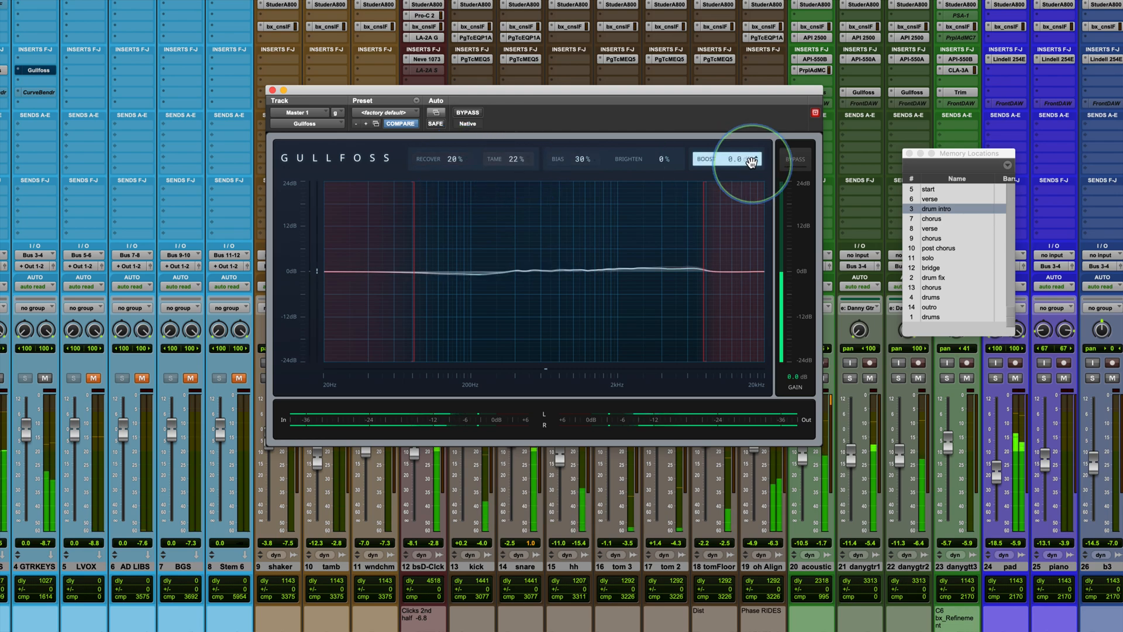
{"action": "left_click", "coordinate": [796, 162]}
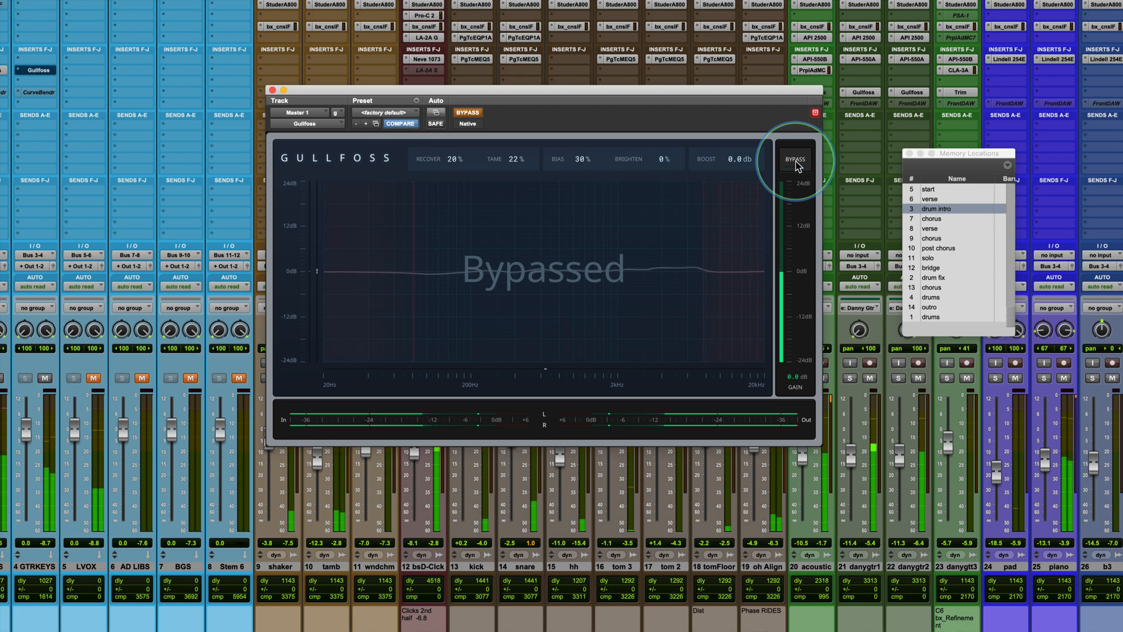
{"action": "left_click", "coordinate": [796, 165]}
- Set Brighten to -11 % on the Master 1 Gullfoss and toggle its bypass repeatedly to compare the sound
{"action": "left_click_drag", "start_coordinate": [672, 164], "coordinate": [665, 168]}
{"action": "left_click", "coordinate": [796, 166]}
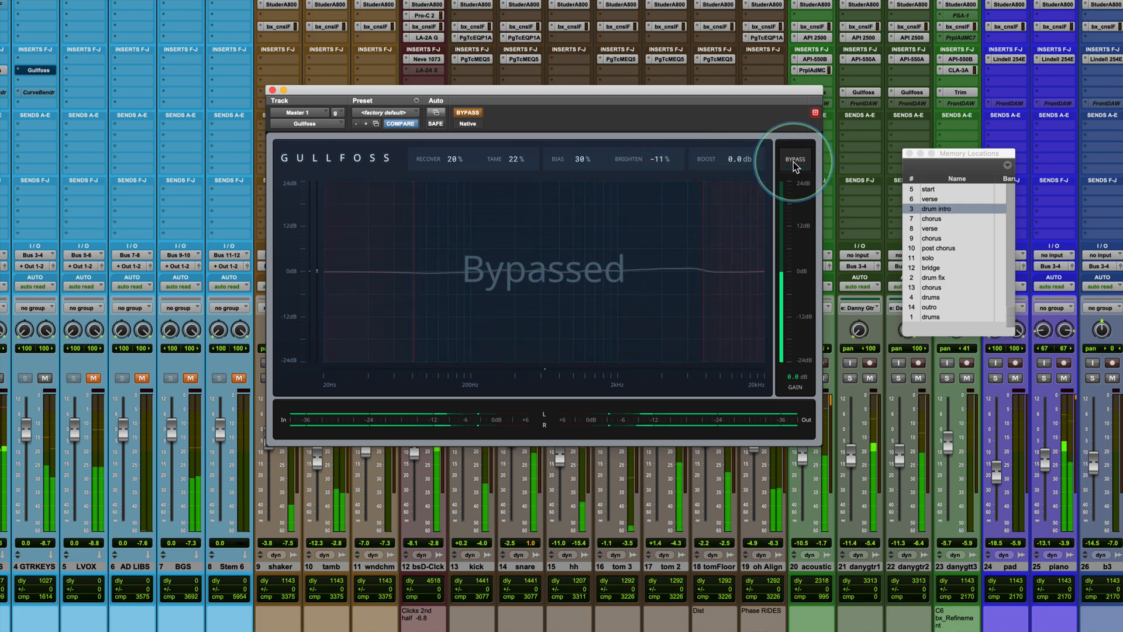
{"action": "left_click", "coordinate": [796, 165]}
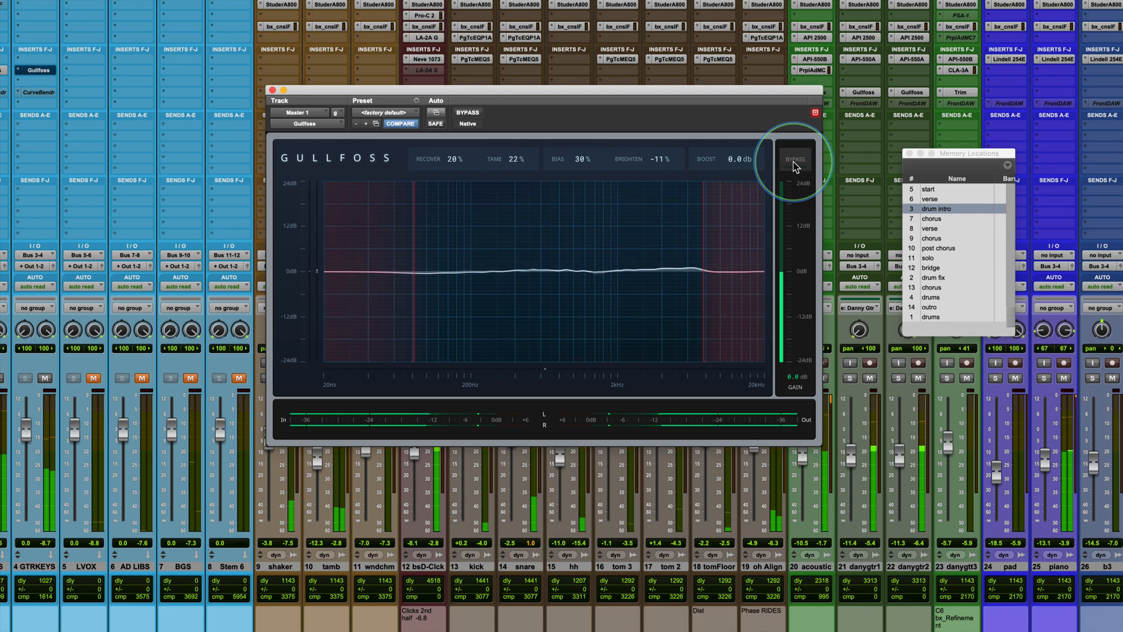
{"action": "left_click", "coordinate": [795, 165]}
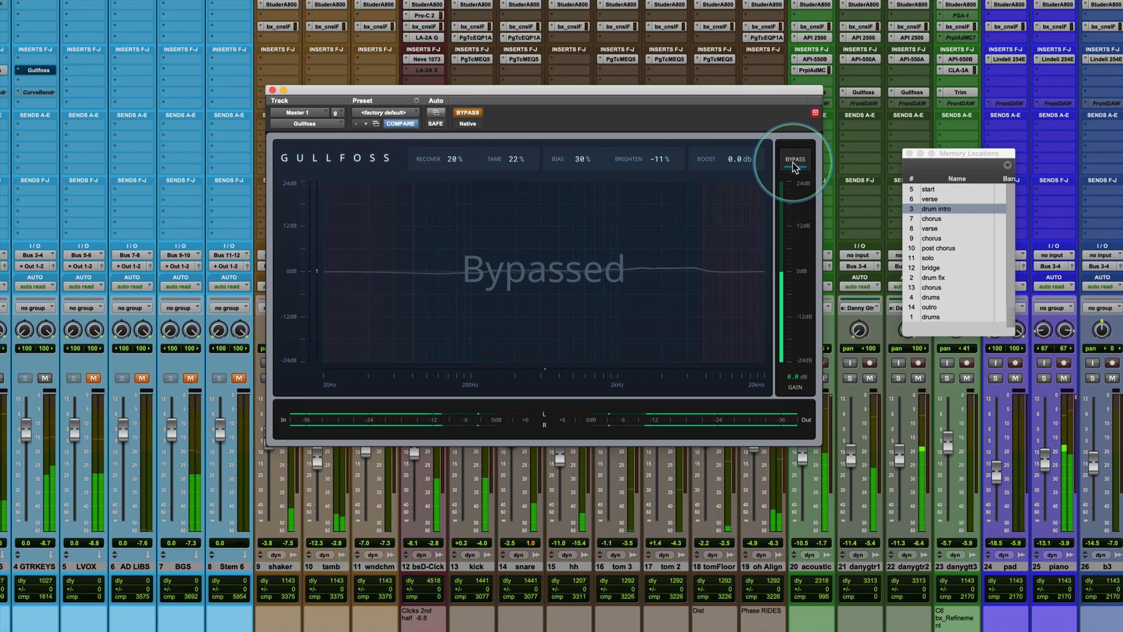
{"action": "left_click", "coordinate": [796, 166]}
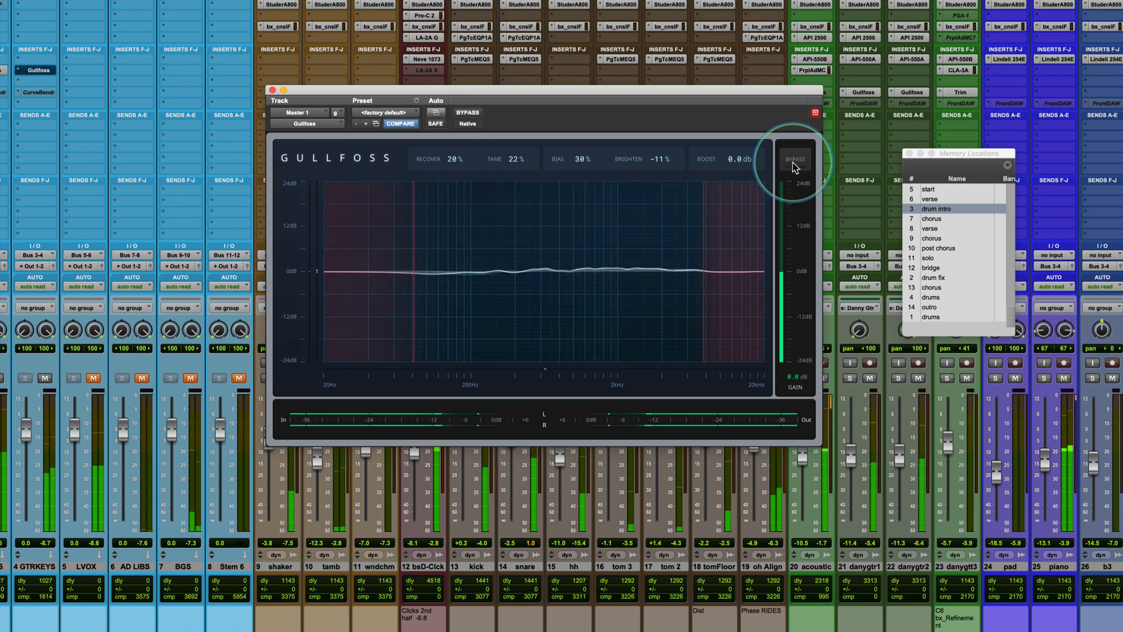
{"action": "left_click", "coordinate": [795, 166]}
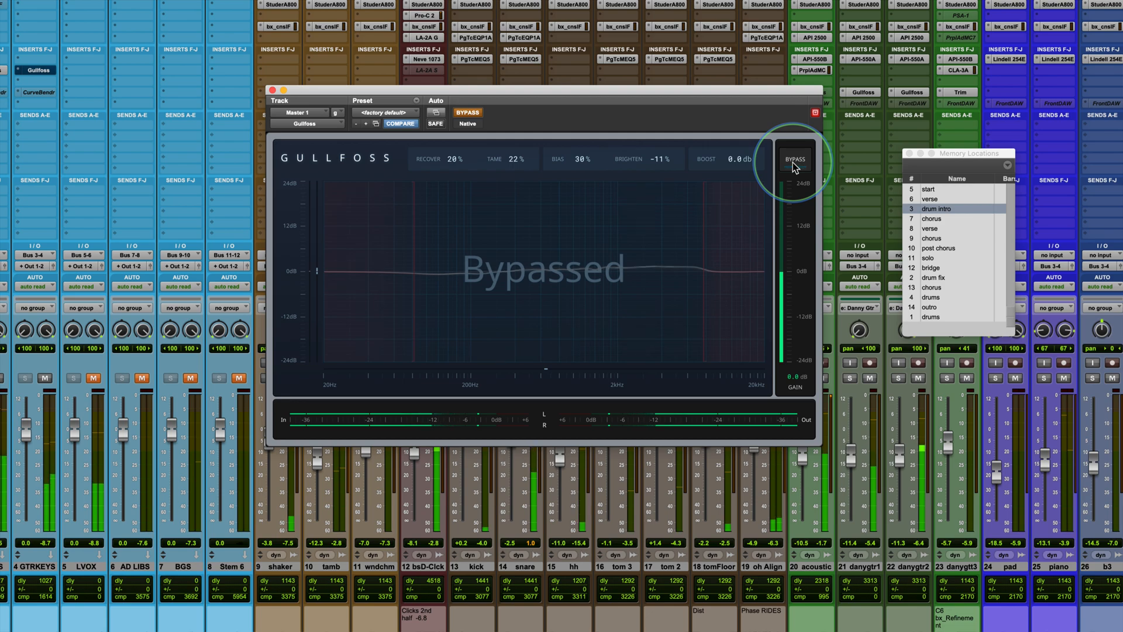
{"action": "left_click", "coordinate": [795, 167]}
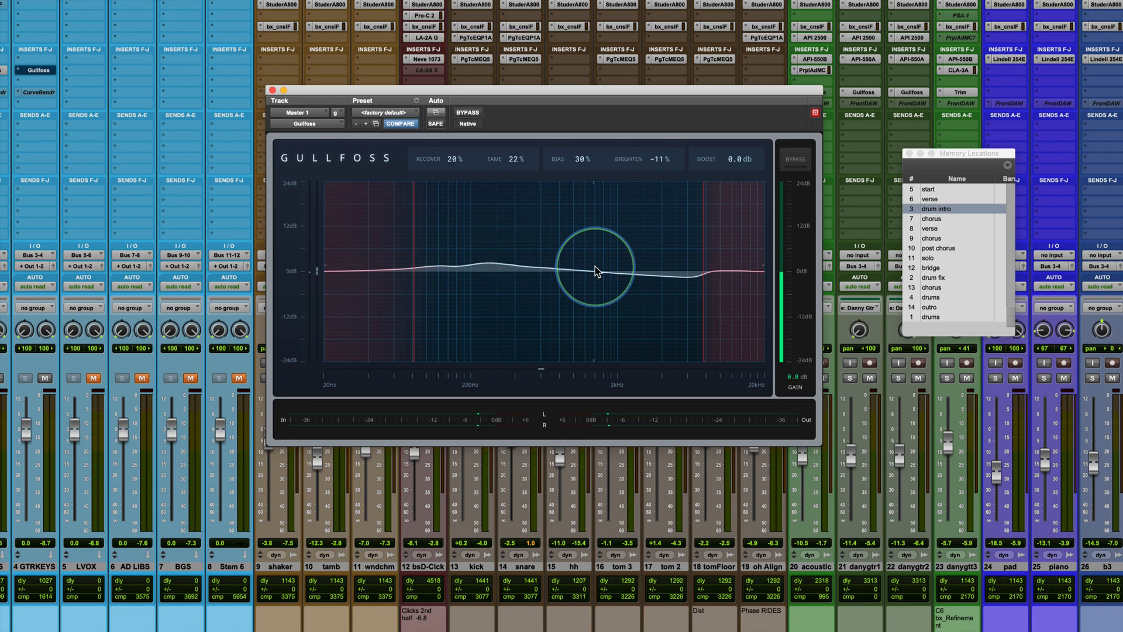
- Bypass the Master 1 Gullfoss and unmute the LVOX track
{"action": "left_click", "coordinate": [468, 112]}
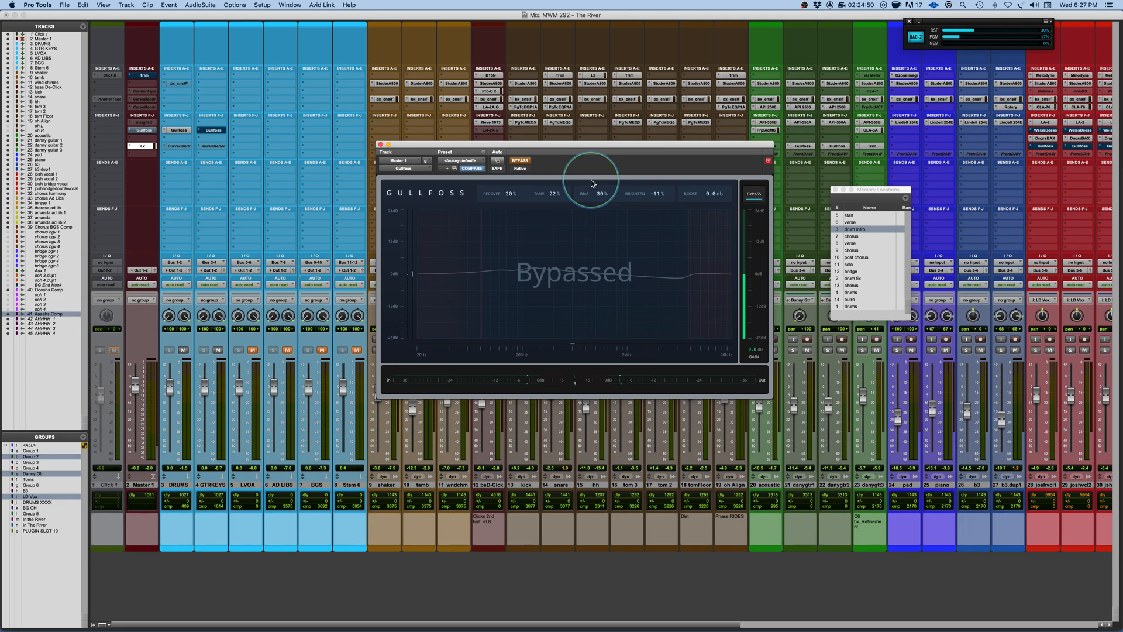
{"action": "left_click", "coordinate": [253, 350]}
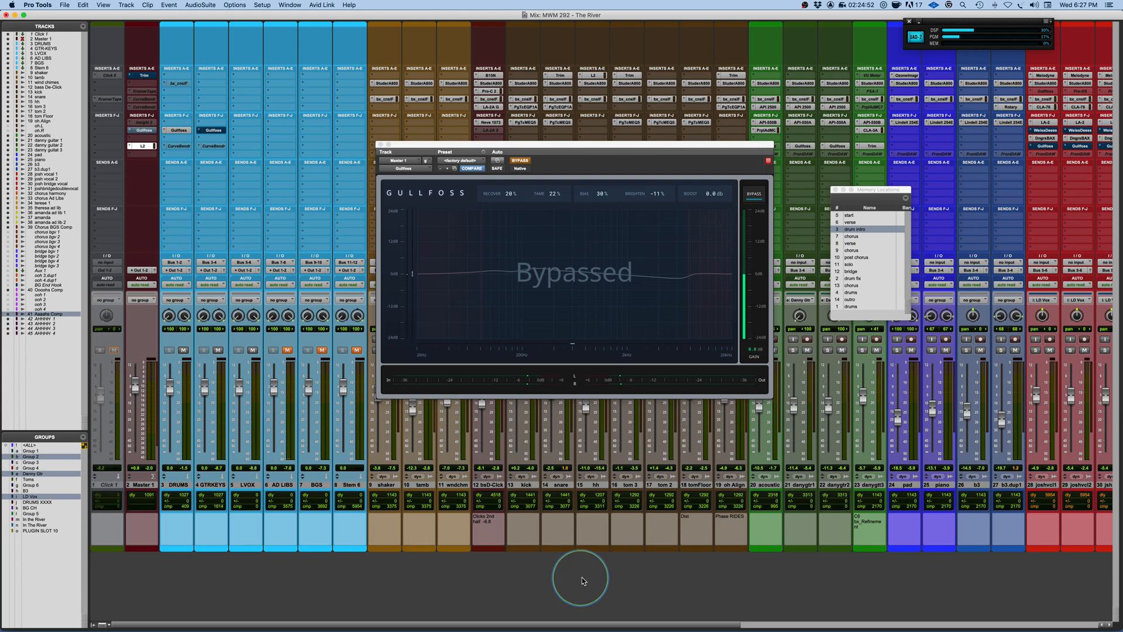
- Open the Gullfoss insert on the first lead vocal track, enable it and move its window clear of the vocal inserts and locations list
{"action": "scroll", "coordinate": [573, 579], "scroll_direction": "right", "scroll_amount": 5}
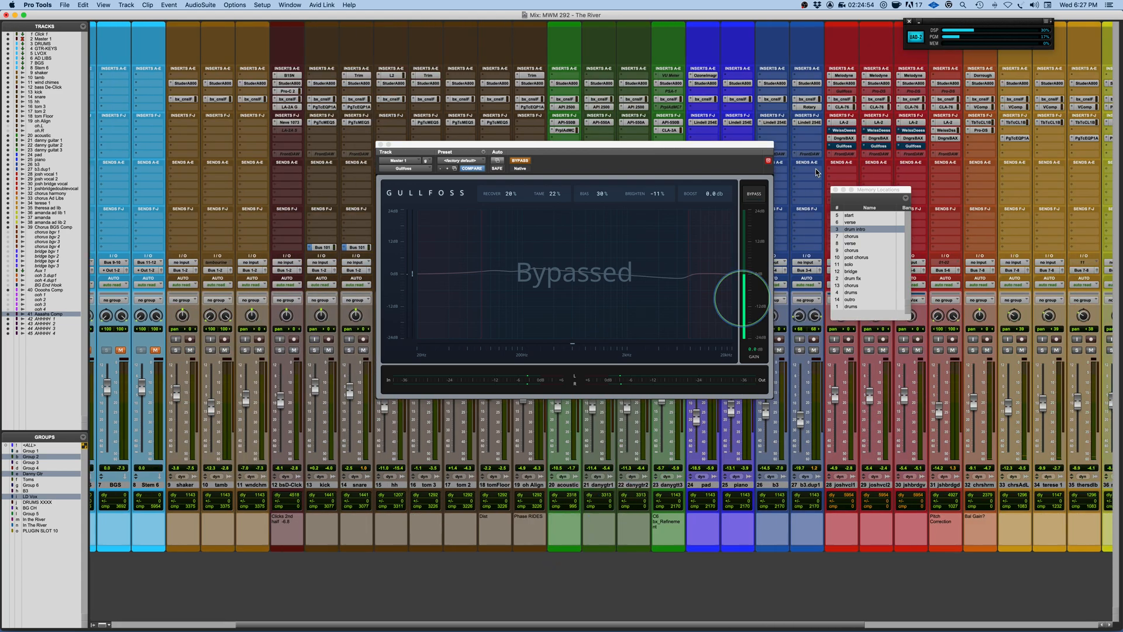
{"action": "left_click", "coordinate": [844, 146]}
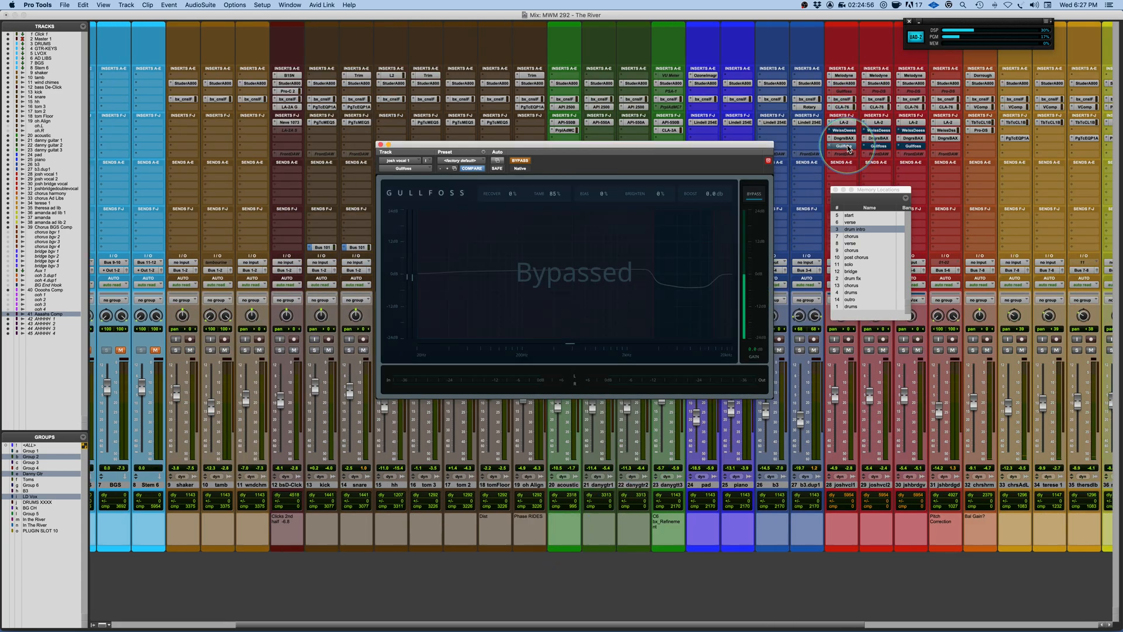
{"action": "left_click", "coordinate": [845, 146], "text": "super"}
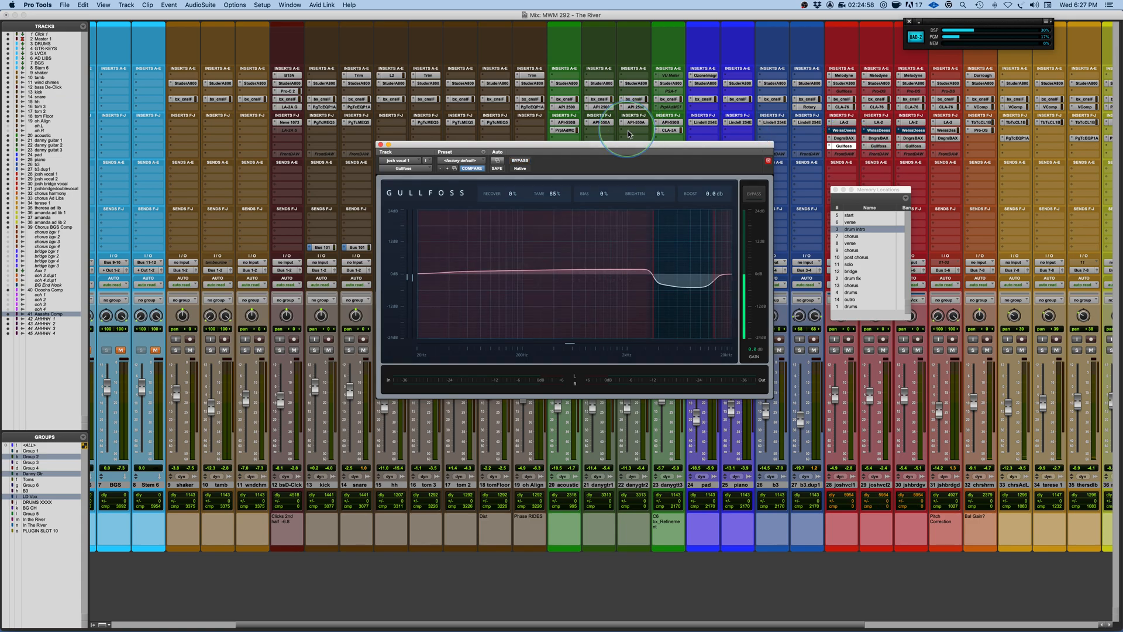
{"action": "left_click_drag", "start_coordinate": [640, 145], "coordinate": [583, 127]}
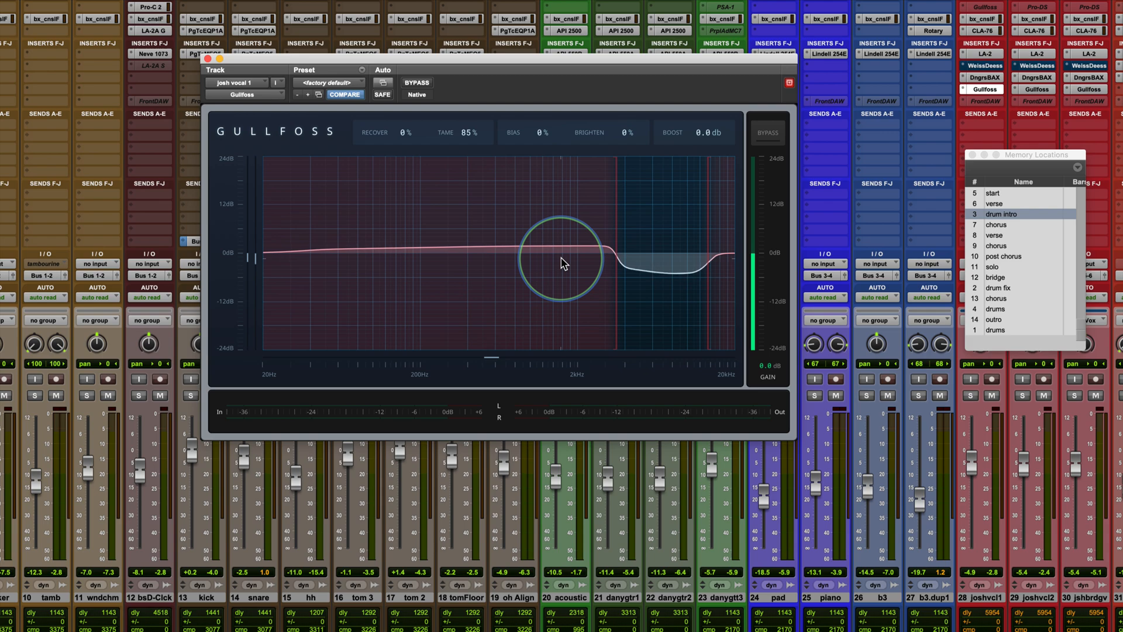
- Play from the first "verse" location, solo the first lead vocal and toggle its Gullfoss bypass to compare, leaving the plug-in enabled
{"action": "left_click", "coordinate": [995, 204]}
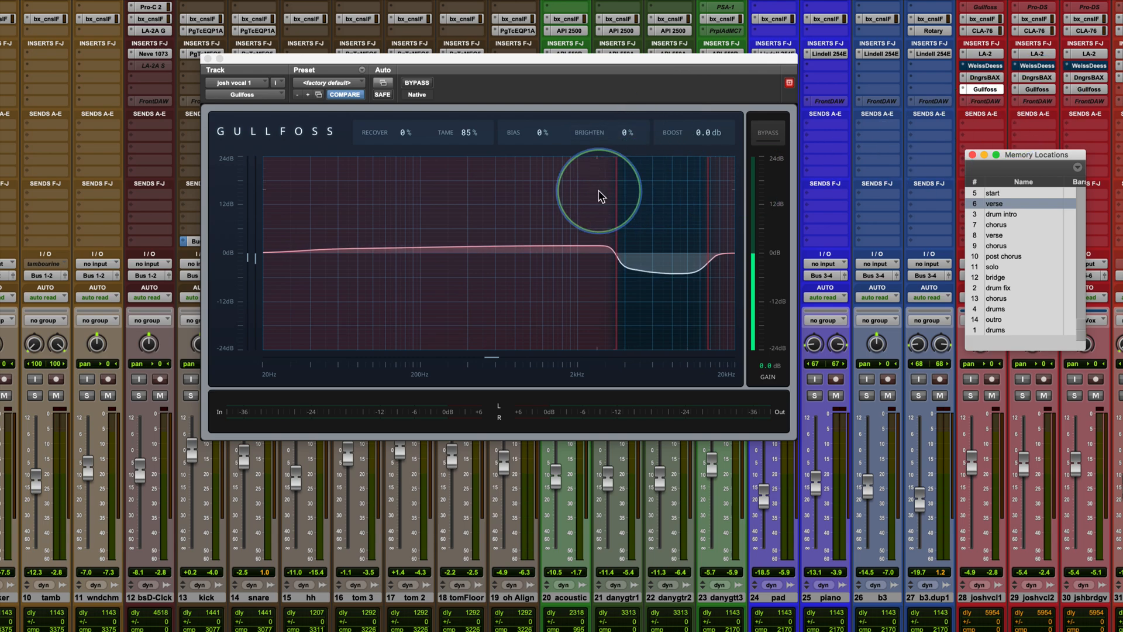
{"action": "left_click", "coordinate": [768, 132]}
{"action": "left_click", "coordinate": [769, 133]}
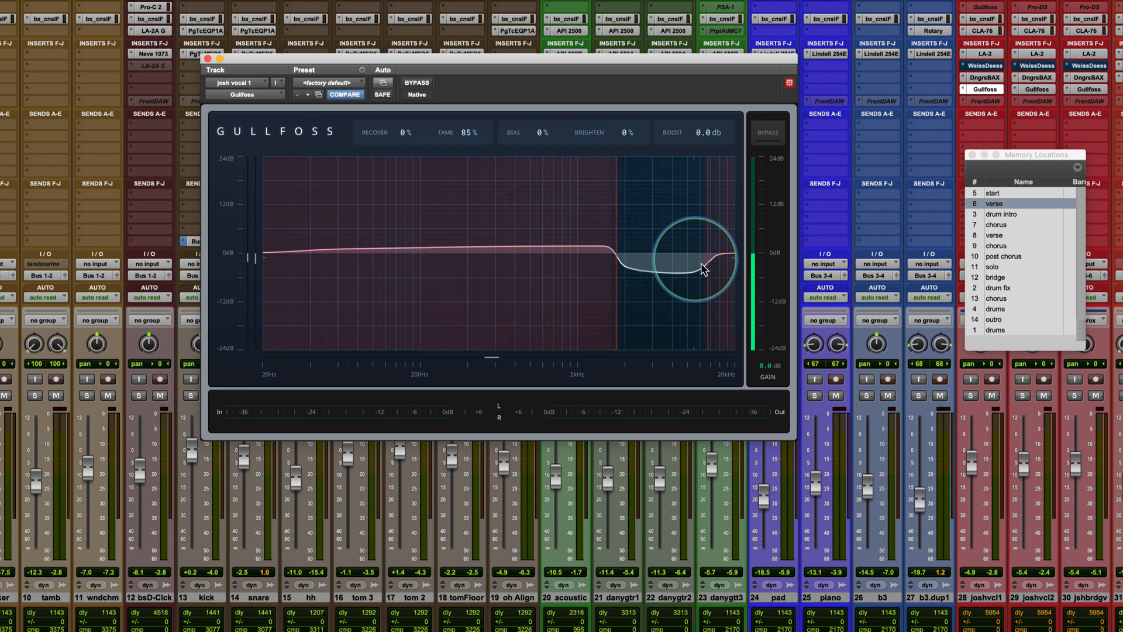
{"action": "left_click", "coordinate": [775, 137]}
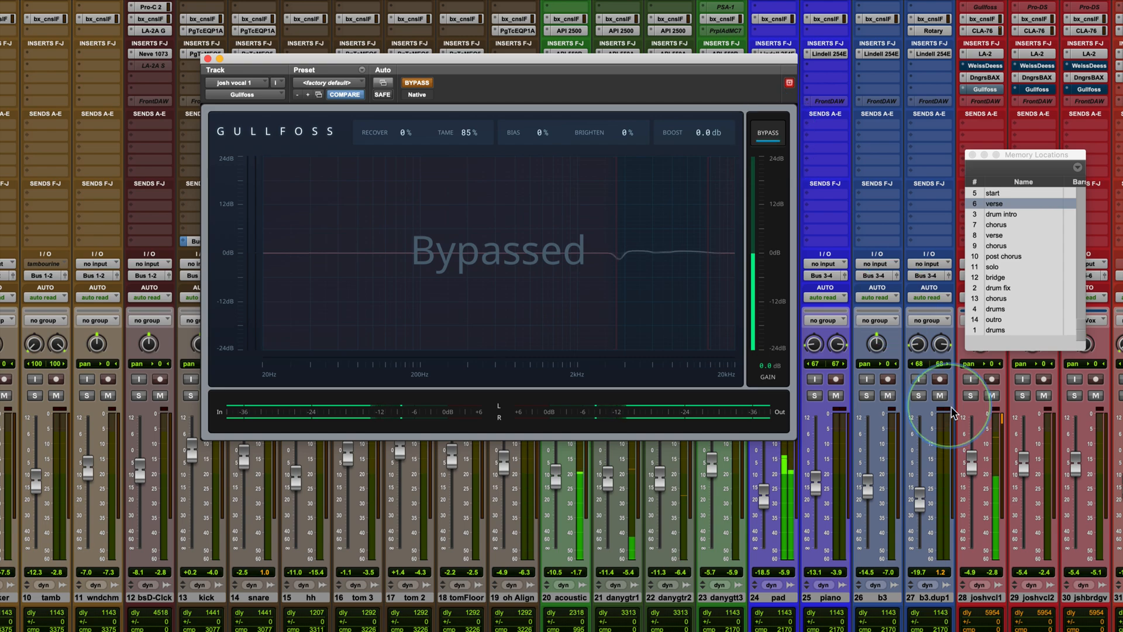
{"action": "left_click", "coordinate": [970, 396]}
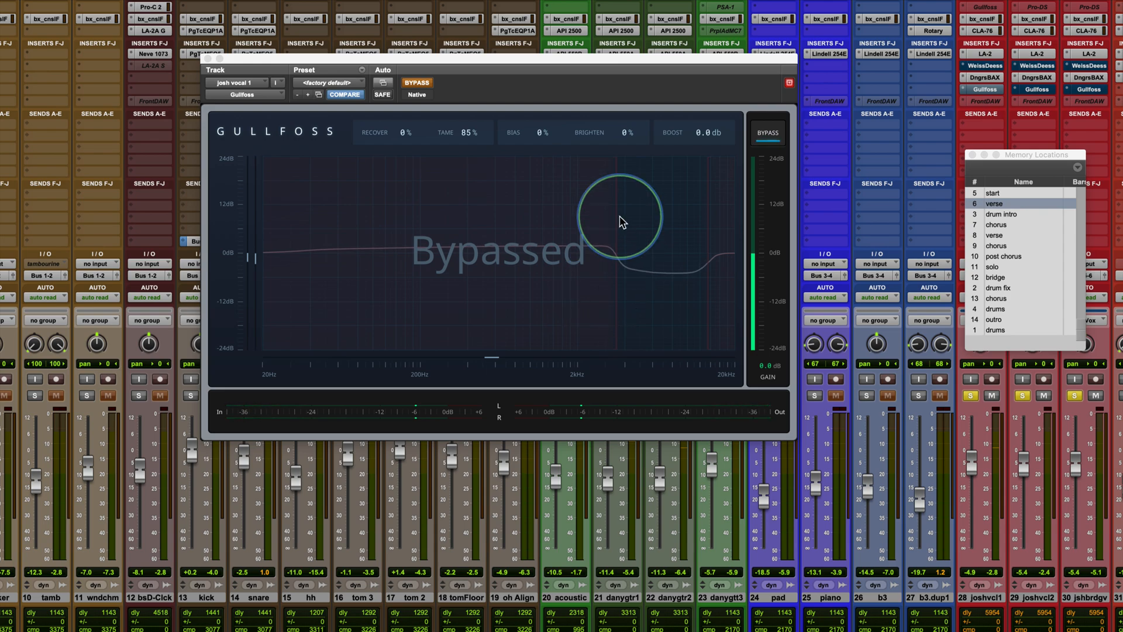
{"action": "left_click", "coordinate": [768, 133]}
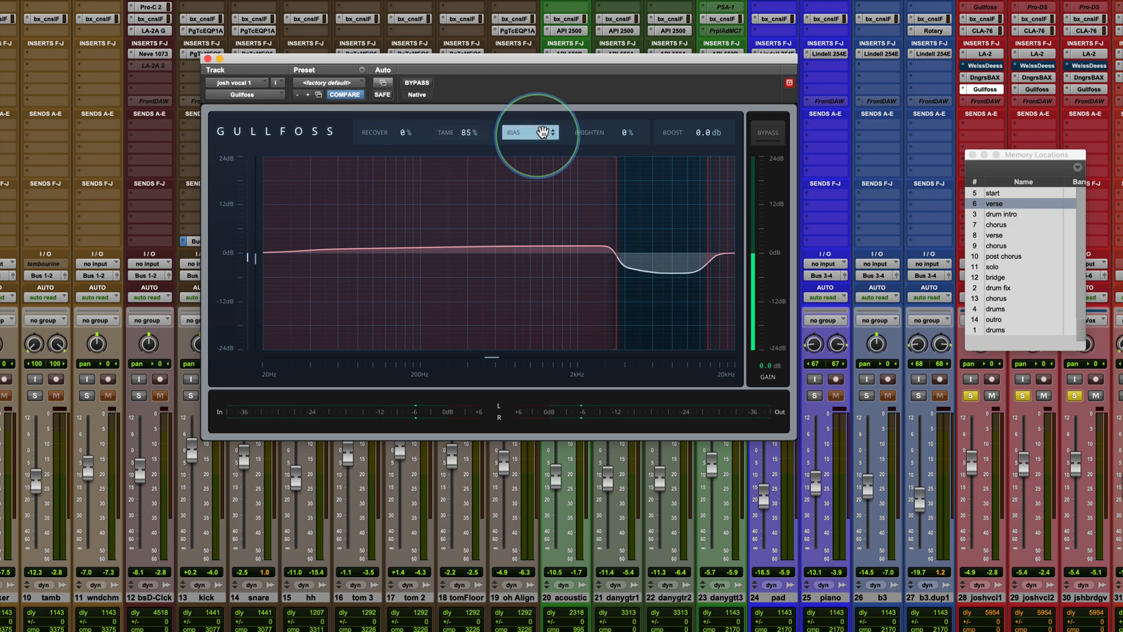
- Try extreme settings on the lead vocal Gullfoss, sweeping Bias down to -100 % and raising Tame to 200 %
{"action": "mouse_move", "coordinate": [544, 135]}
{"action": "left_mouse_down"}
{"action": "mouse_move", "coordinate": [544, 120]}
{"action": "mouse_move", "coordinate": [545, 139]}
{"action": "left_mouse_up"}
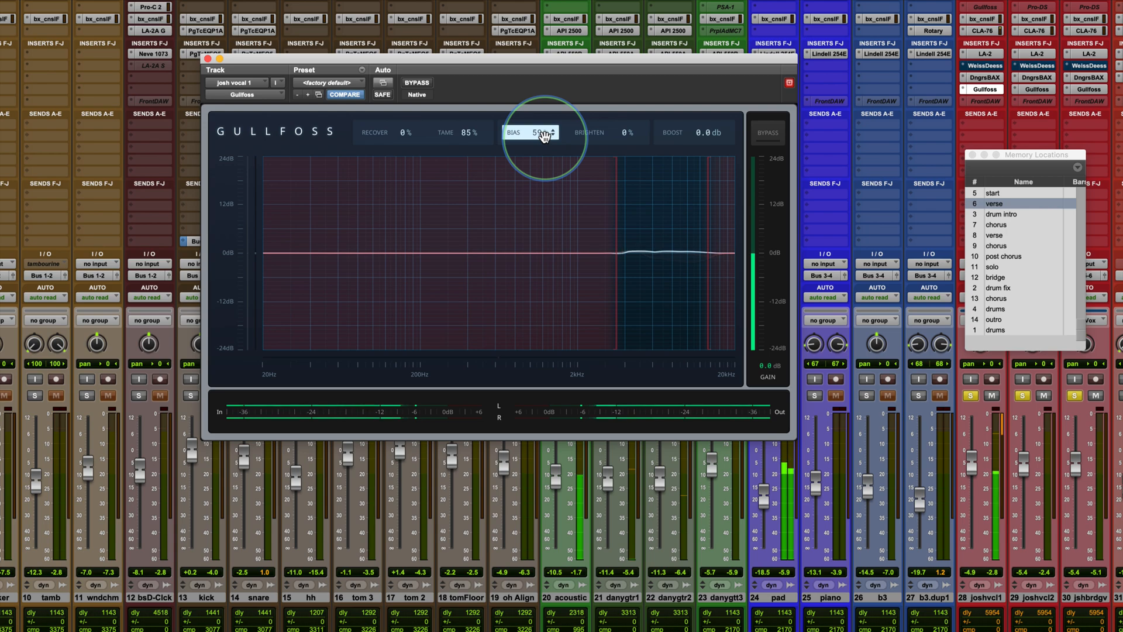
{"action": "left_click_drag", "start_coordinate": [545, 137], "coordinate": [545, 230]}
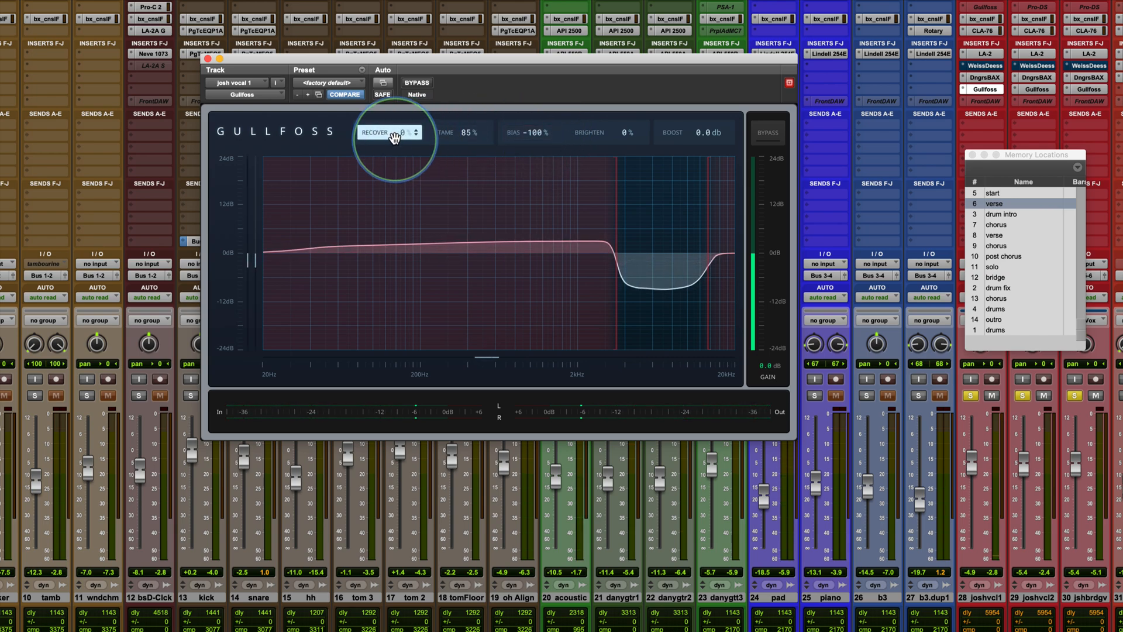
{"action": "mouse_move", "coordinate": [530, 138]}
{"action": "left_mouse_down"}
{"action": "mouse_move", "coordinate": [539, 133]}
{"action": "mouse_move", "coordinate": [528, 122]}
{"action": "mouse_move", "coordinate": [540, 141]}
{"action": "left_mouse_up"}
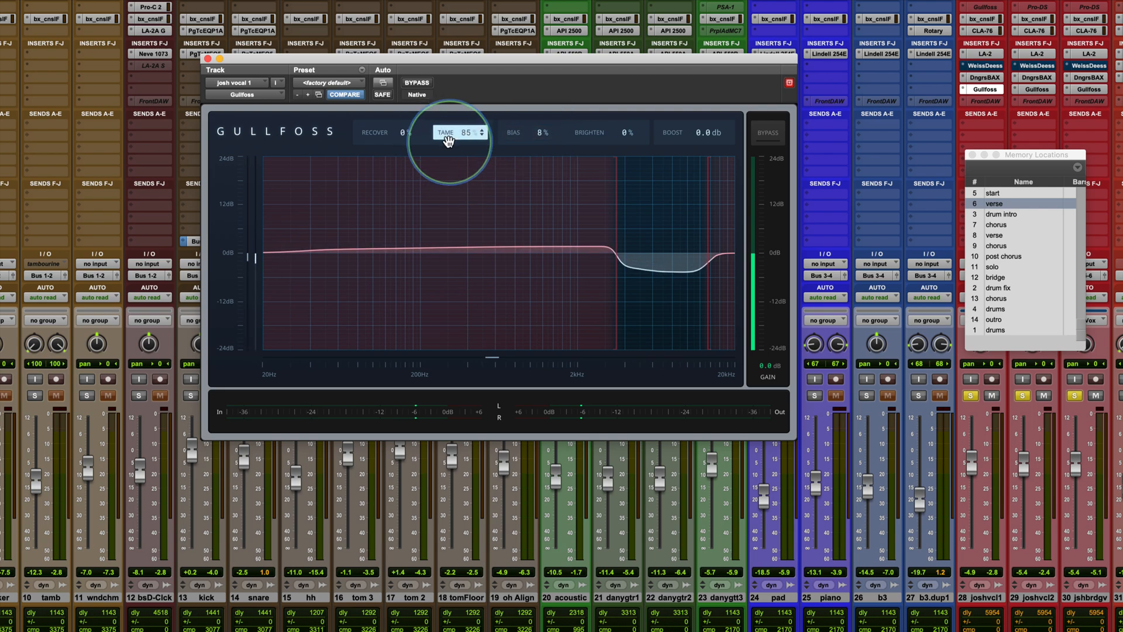
{"action": "left_click_drag", "start_coordinate": [462, 140], "coordinate": [471, 138]}
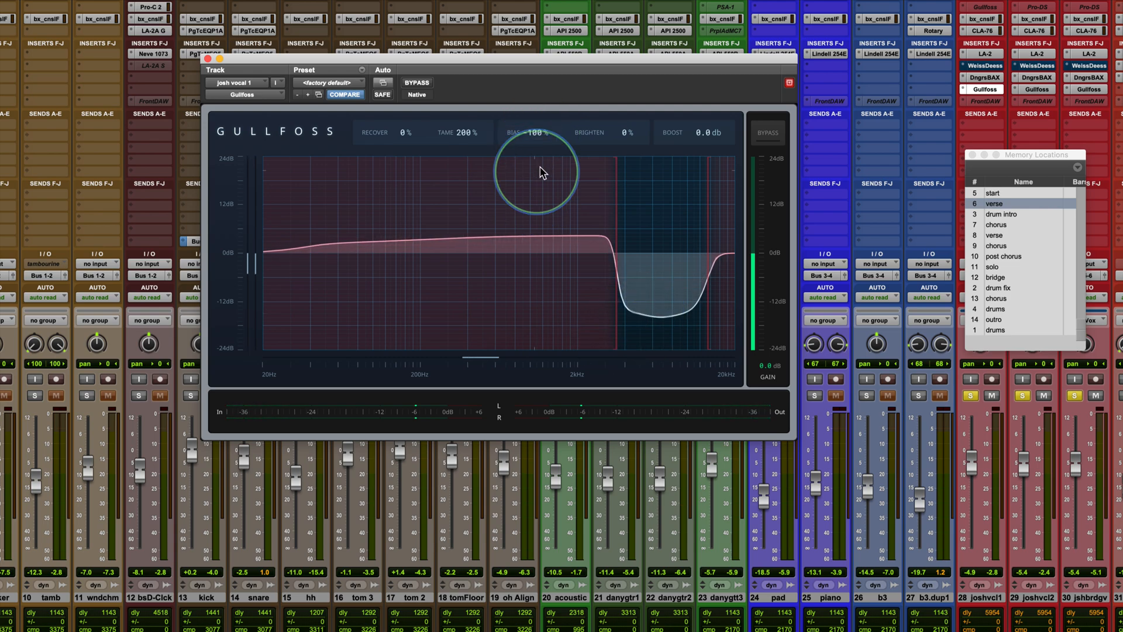
- Set Tame to 81 % and reset Bias to 0 % on the lead vocal Gullfoss
{"action": "double_click", "coordinate": [468, 138]}
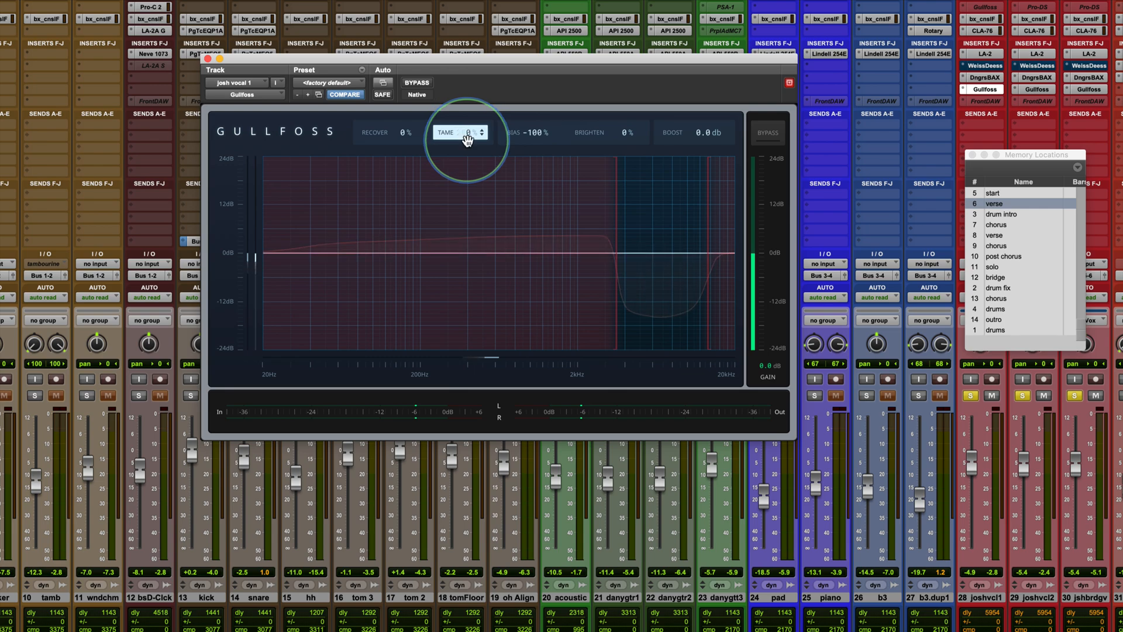
{"action": "left_click_drag", "start_coordinate": [467, 138], "coordinate": [468, 128]}
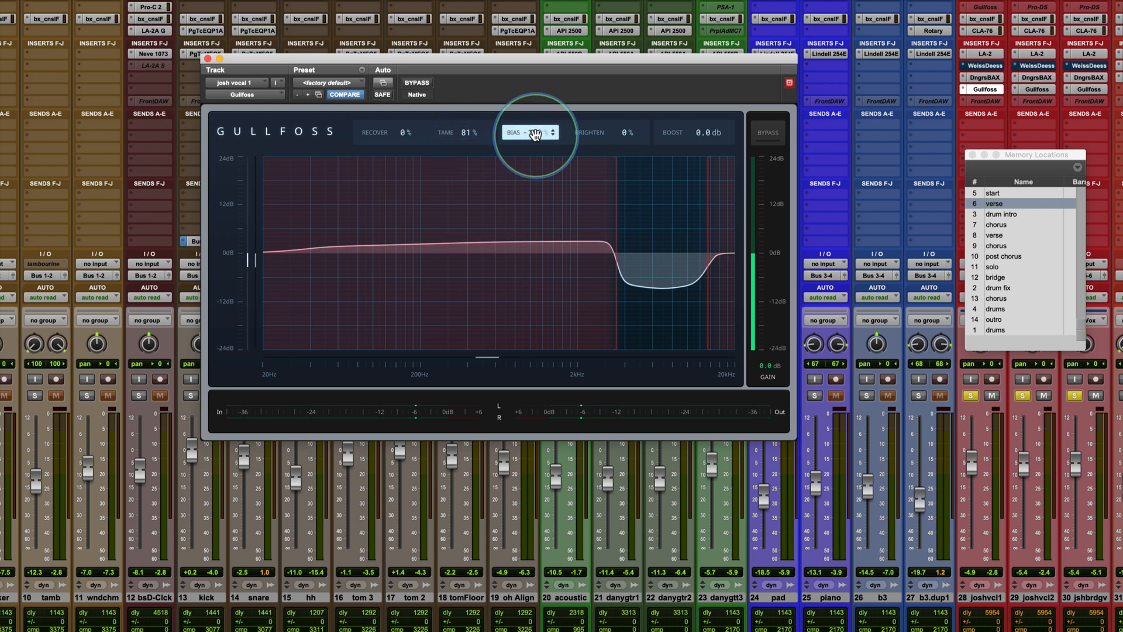
{"action": "left_click", "coordinate": [535, 134], "text": "alt"}
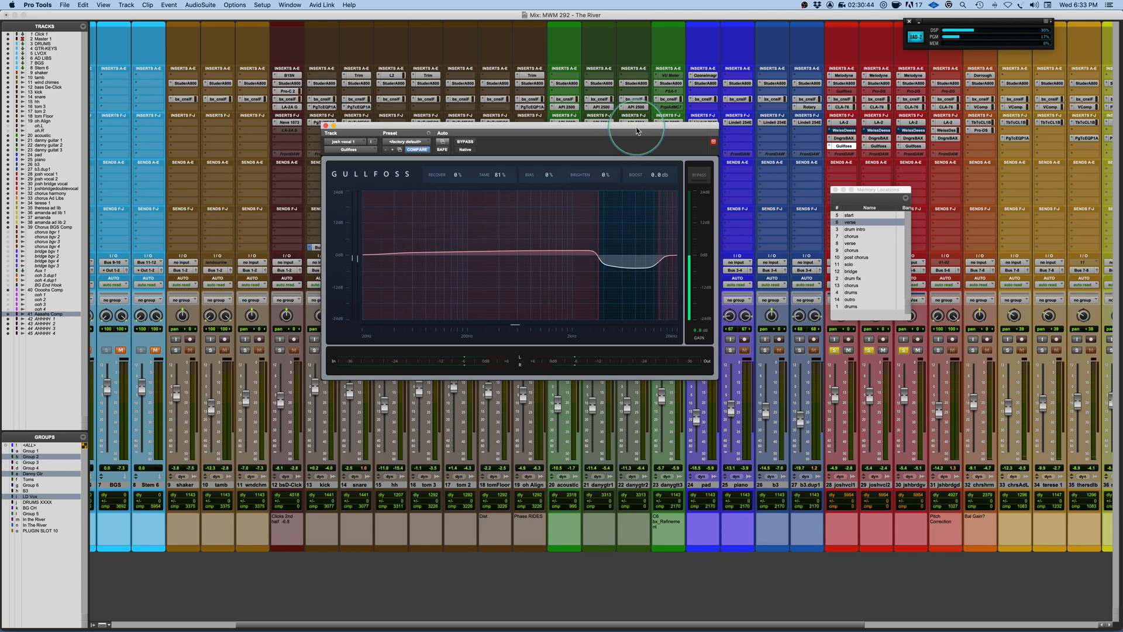
- Recentre the lead vocal Gullfoss window over the mixer and switch to Microsoft PowerPoint
{"action": "left_click_drag", "start_coordinate": [637, 130], "coordinate": [691, 129]}
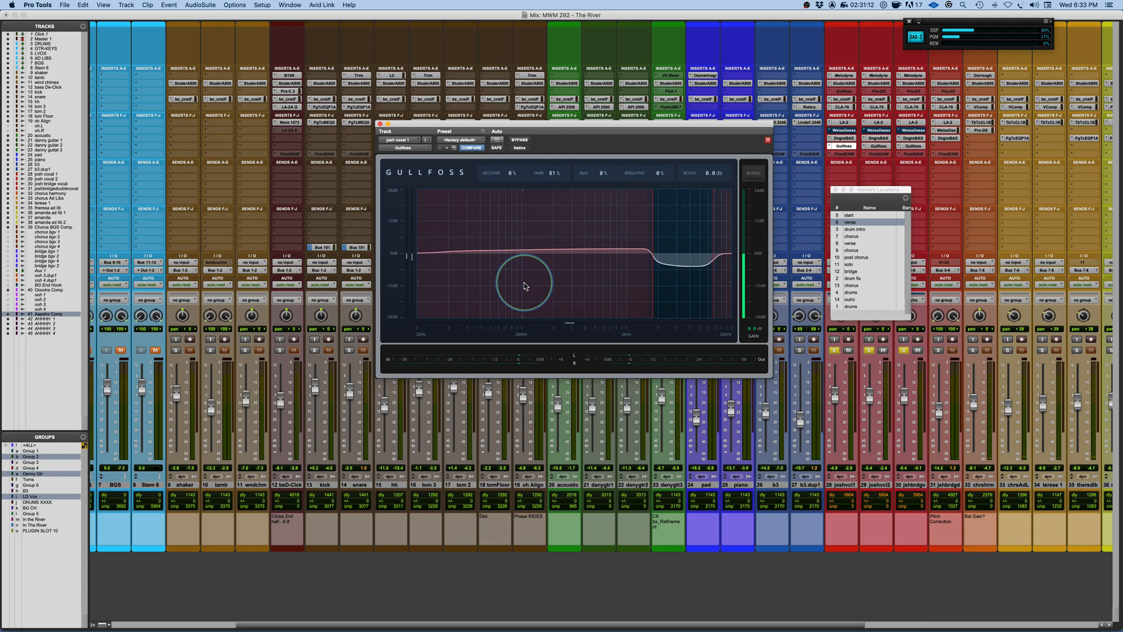
{"action": "key", "text": "super+Tab"}
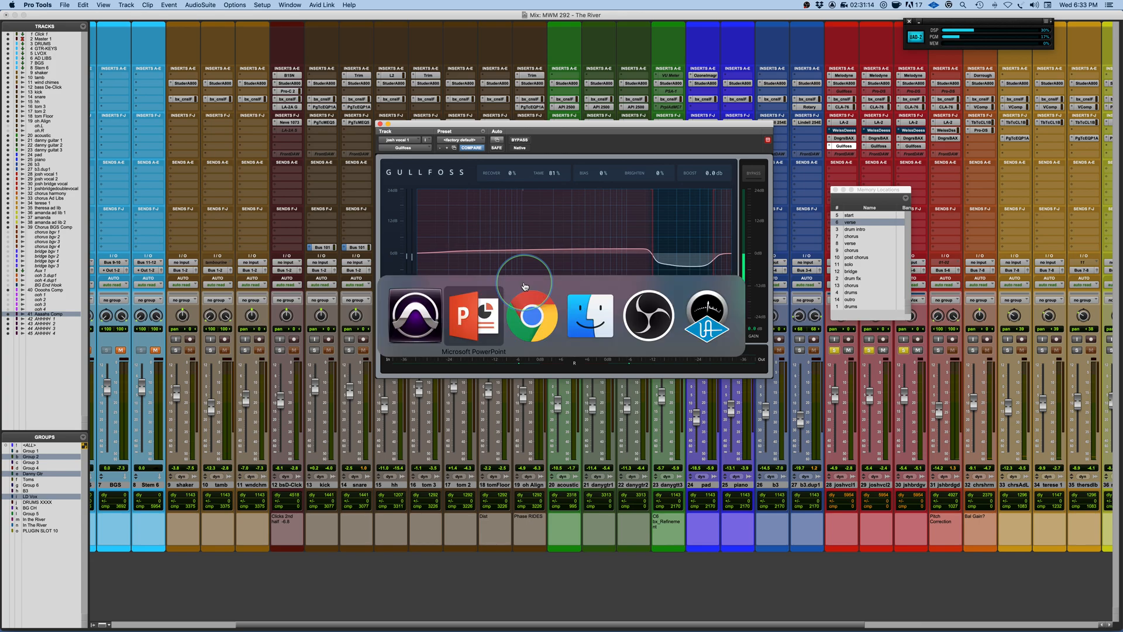